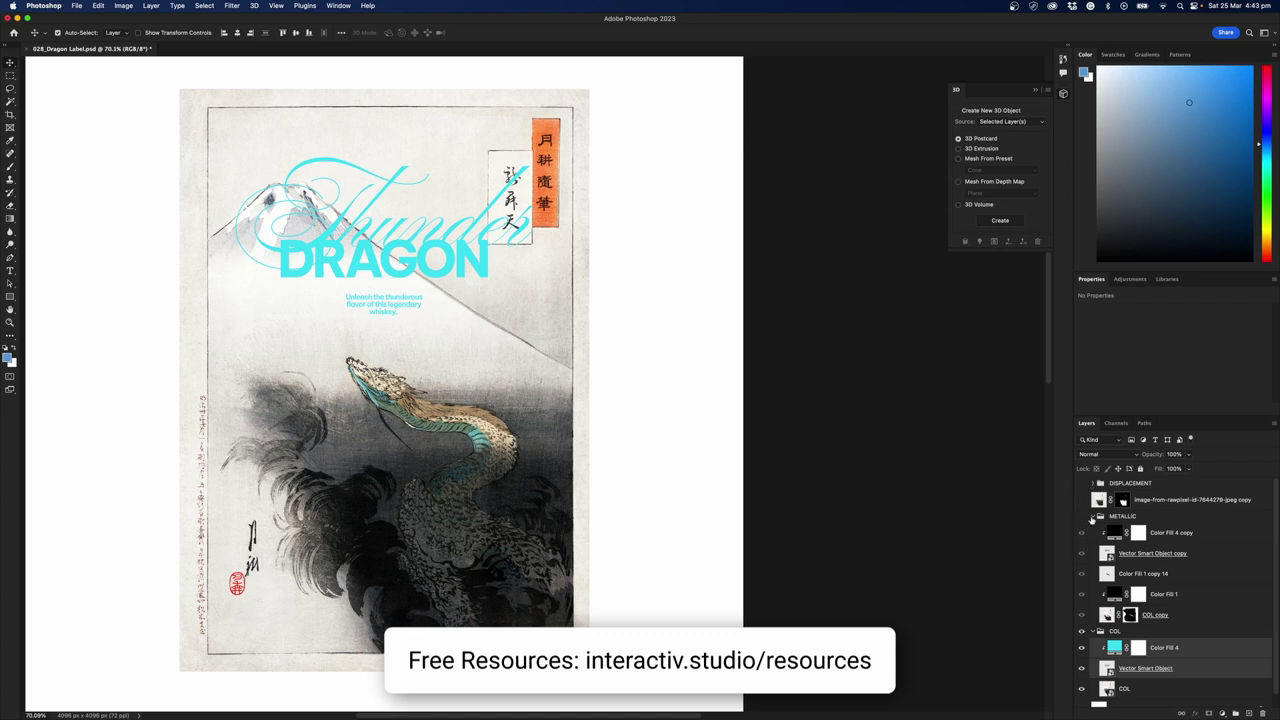
Collapse the METALLIC layer group and toggle the COL group's visibility to compare the label artwork.
left_click(1092, 517)
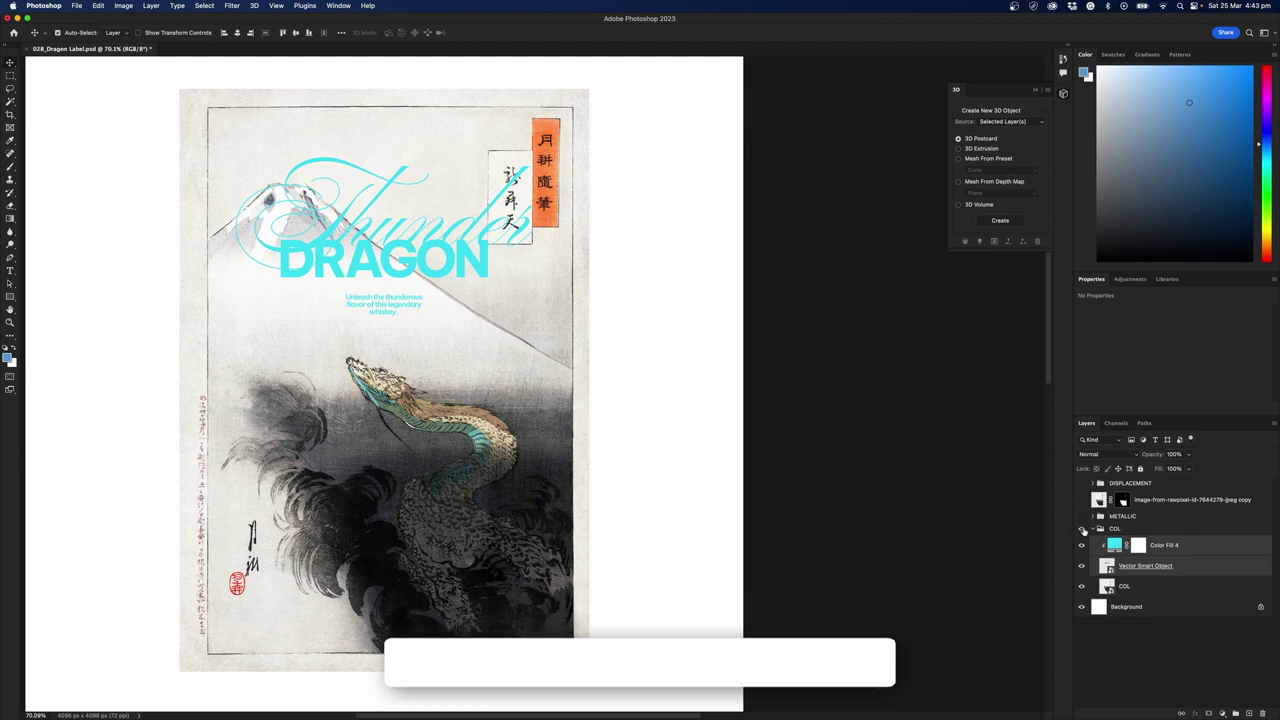
left_click(1081, 529)
left_click(1081, 529)
left_click(1081, 529)
left_click(1081, 529)
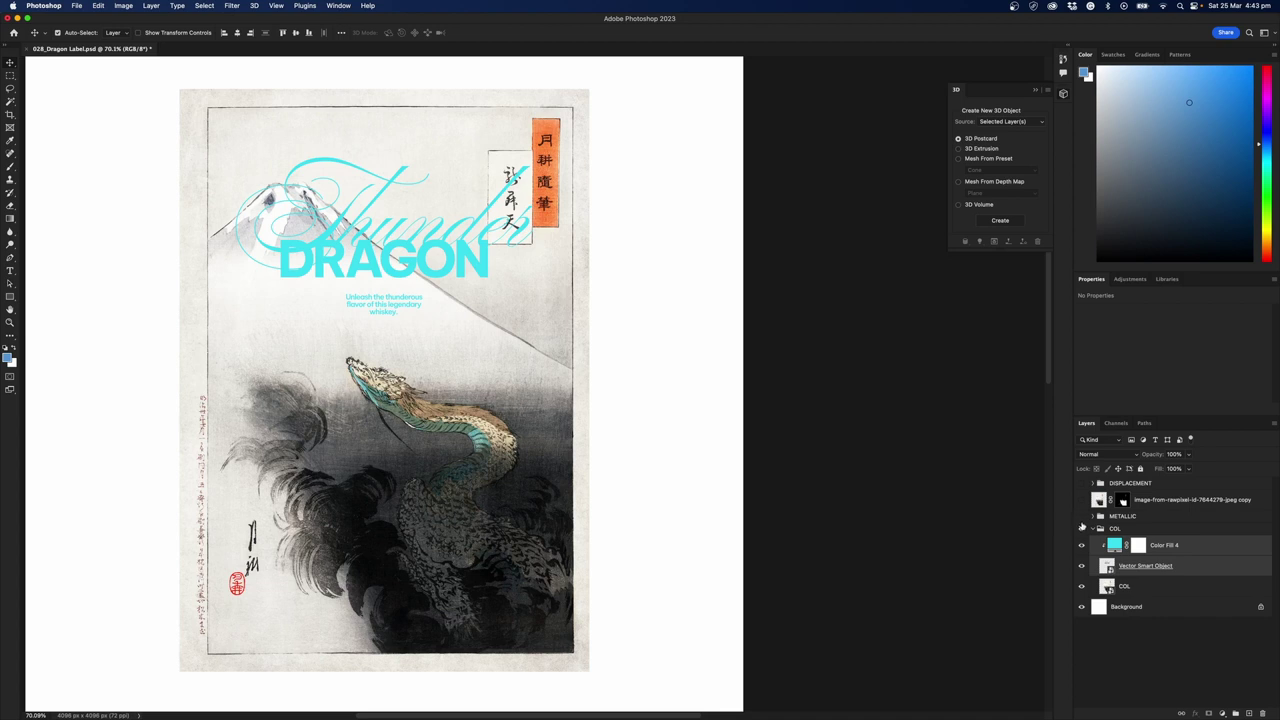
Hide the COL layer group and show the METALLIC group so only the black-and-white mask artwork is displayed.
left_click(1081, 527)
left_click(1081, 527)
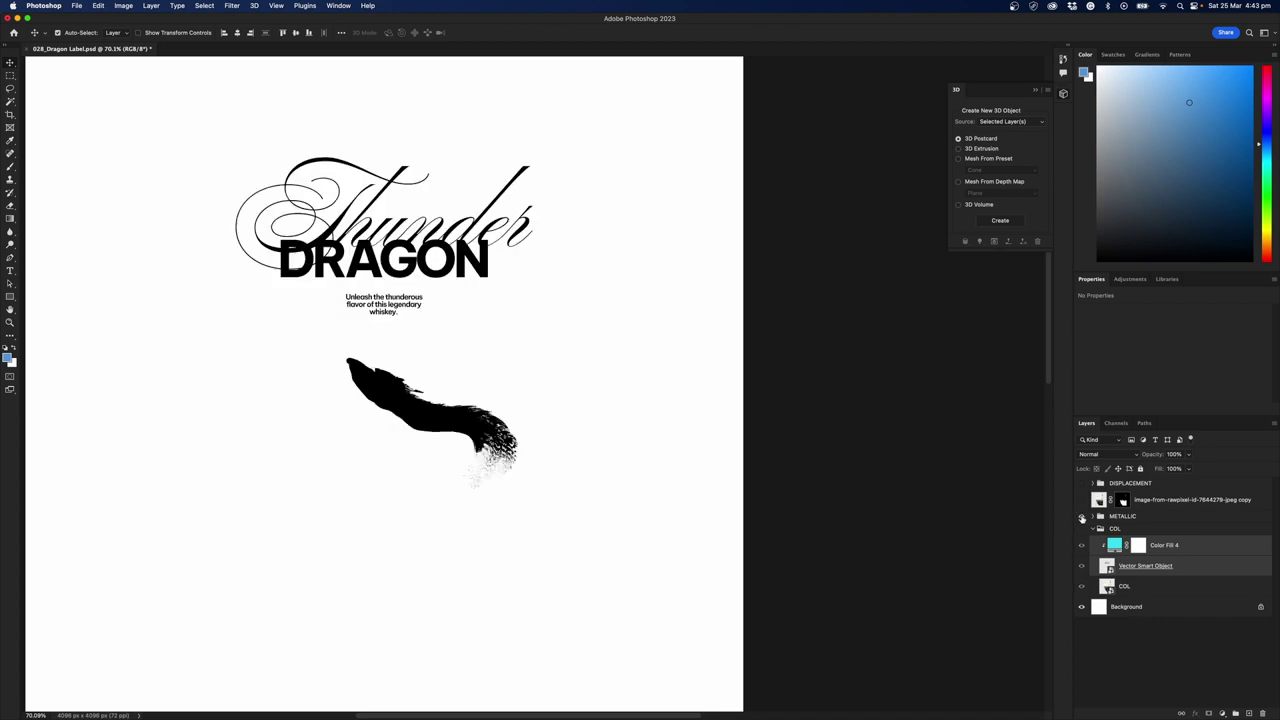
left_click(1081, 527)
left_click(1081, 517)
left_click(1081, 527)
left_click(1081, 527)
Switch to Blender and examine the label-colour material's nodes, especially what feeds the Principled BSDF's Metallic input.
key("super")
key("super+Tab")
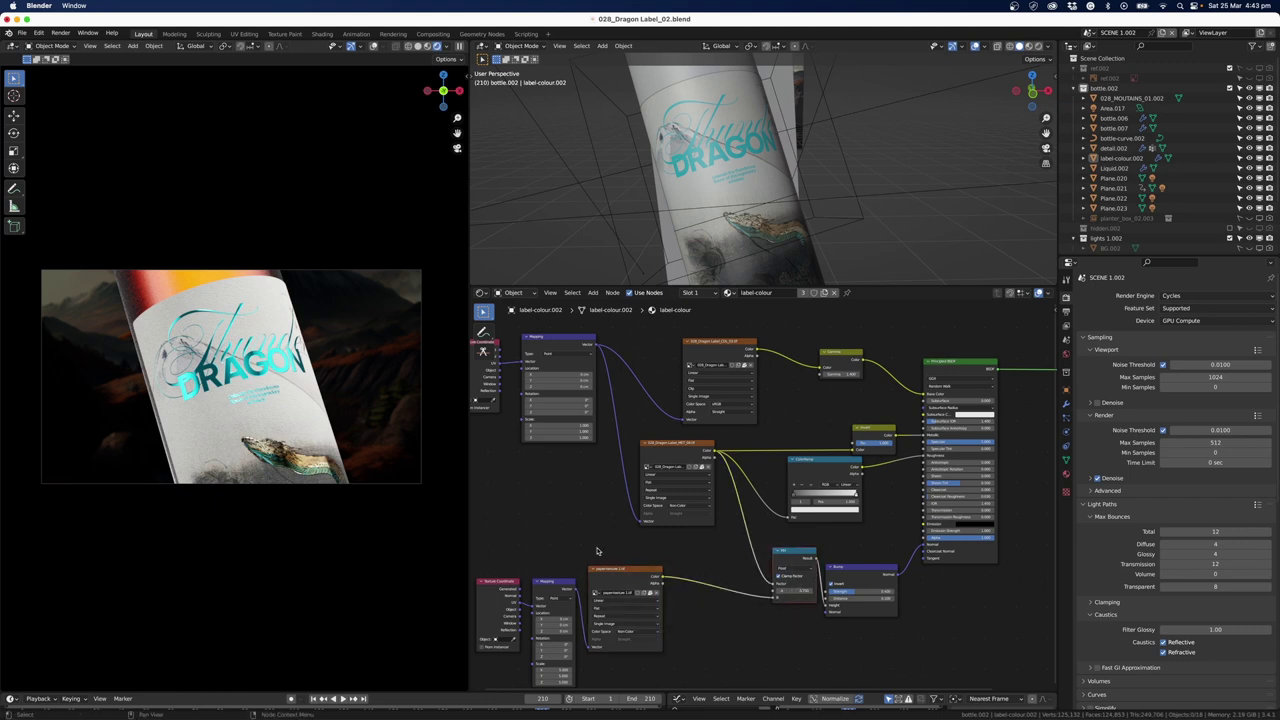
key("super+Tab")
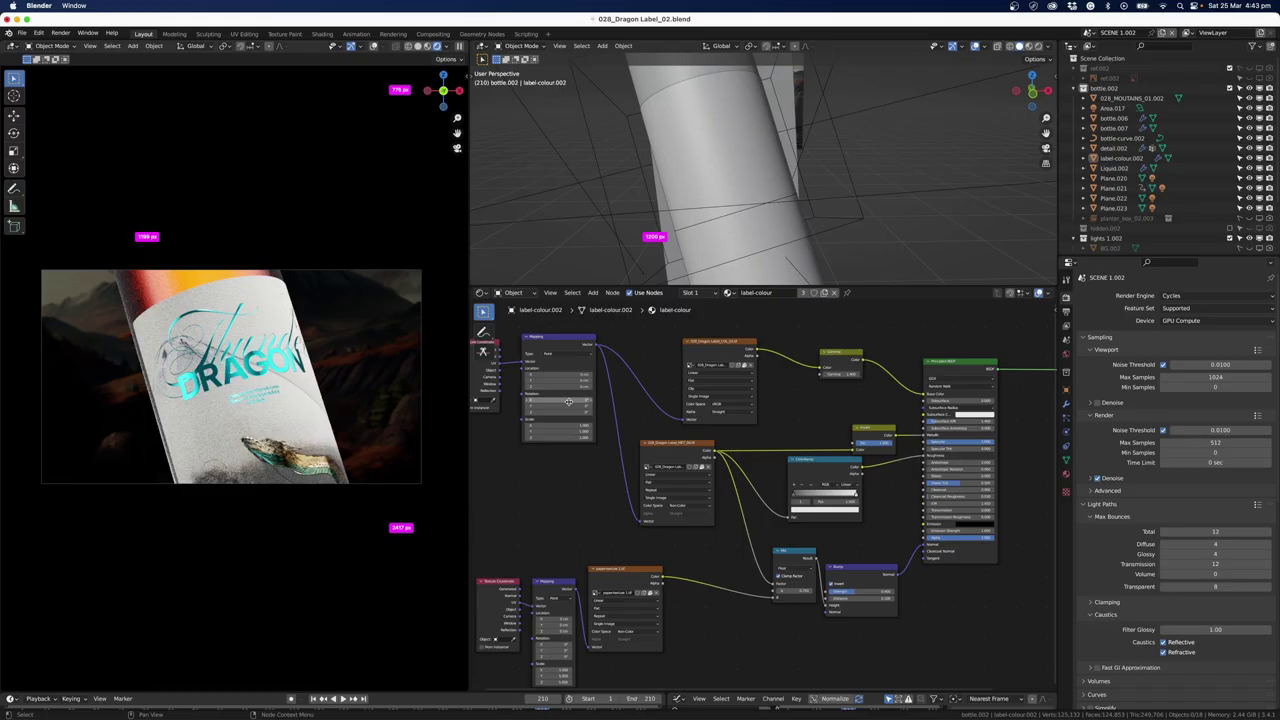
scroll(953, 445, "up", 3)
scroll(953, 443, "up", 3)
middle_click_drag(674, 429, 730, 441)
scroll(730, 441, "up", 1)
scroll(730, 441, "up", 1)
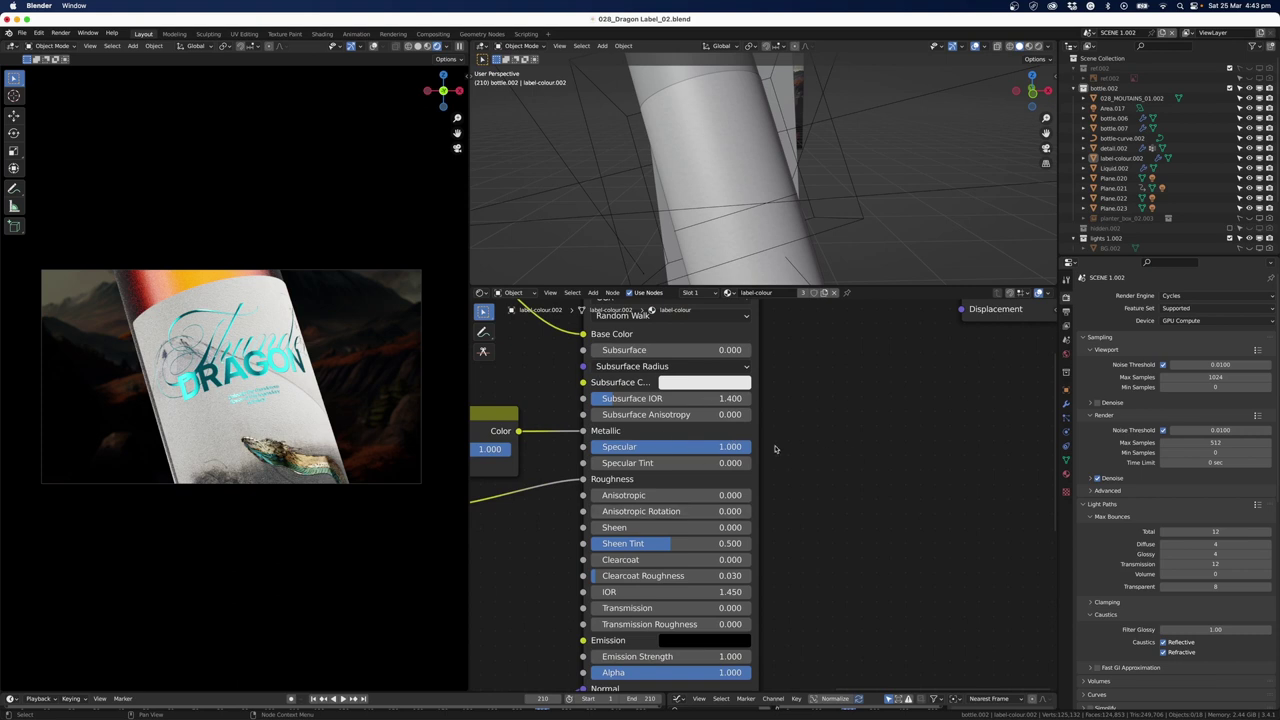
scroll(790, 456, "down", 2)
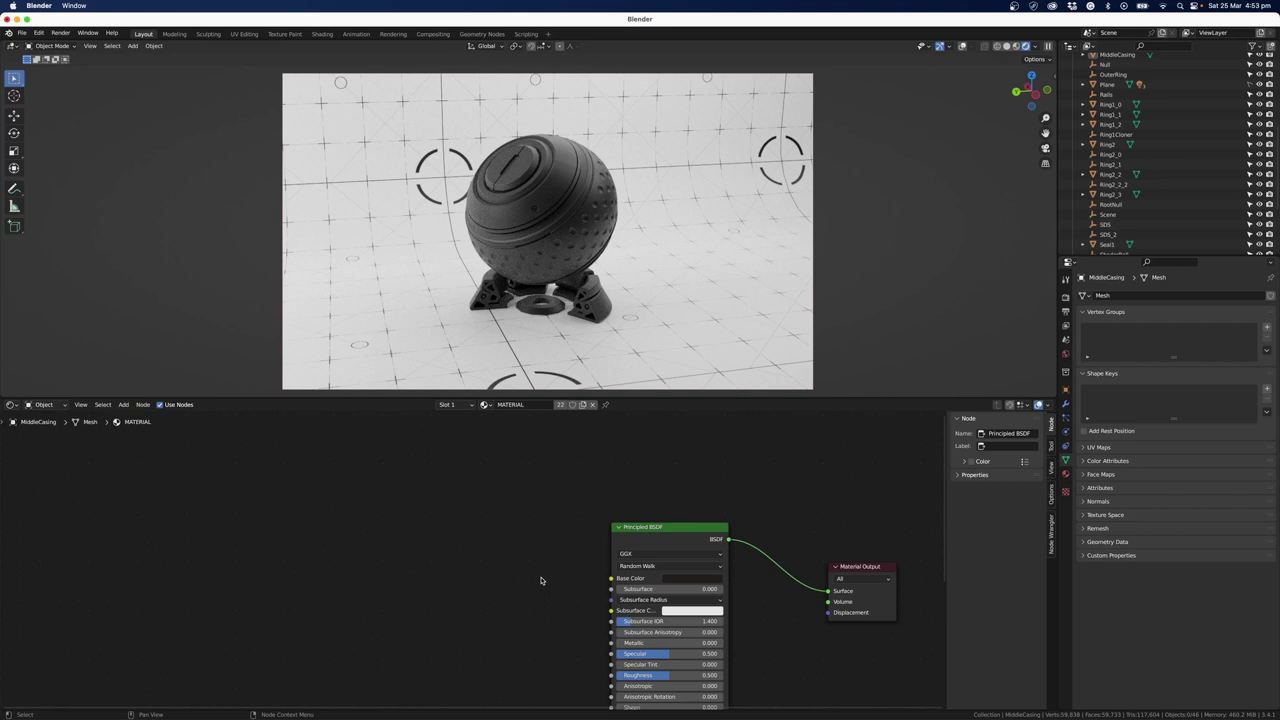
Select the shader ball's casing and raise its Principled BSDF Roughness to 1.000.
middle_click_drag(563, 557, 455, 500, "shift")
middle_click_drag(449, 574, 480, 553, "shift")
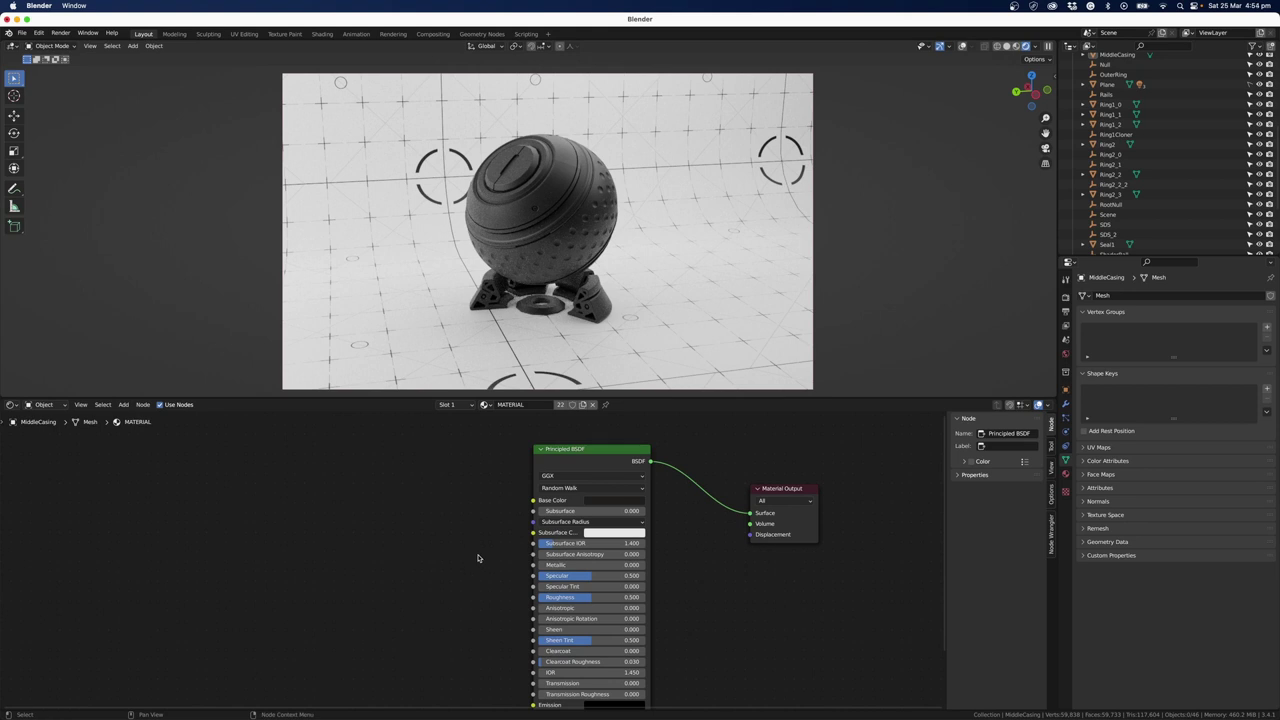
scroll(474, 560, "up", 2)
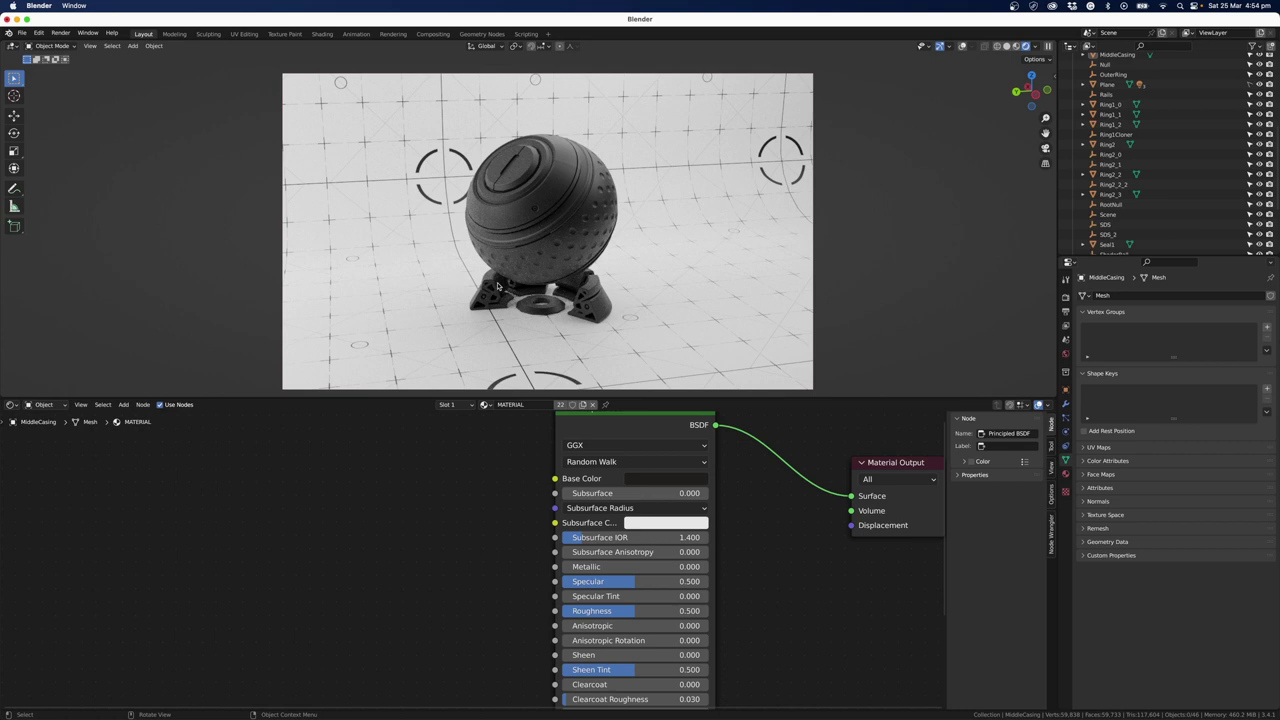
left_click(563, 238)
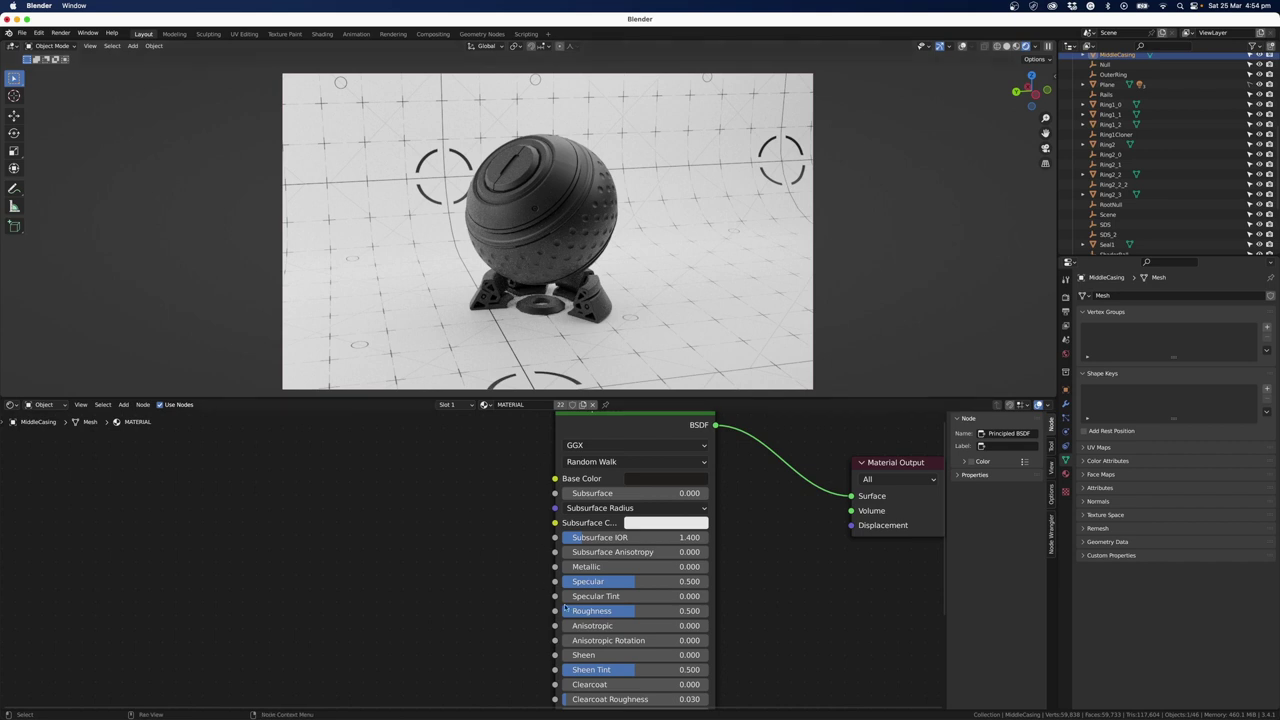
left_click_drag(640, 610, 737, 610)
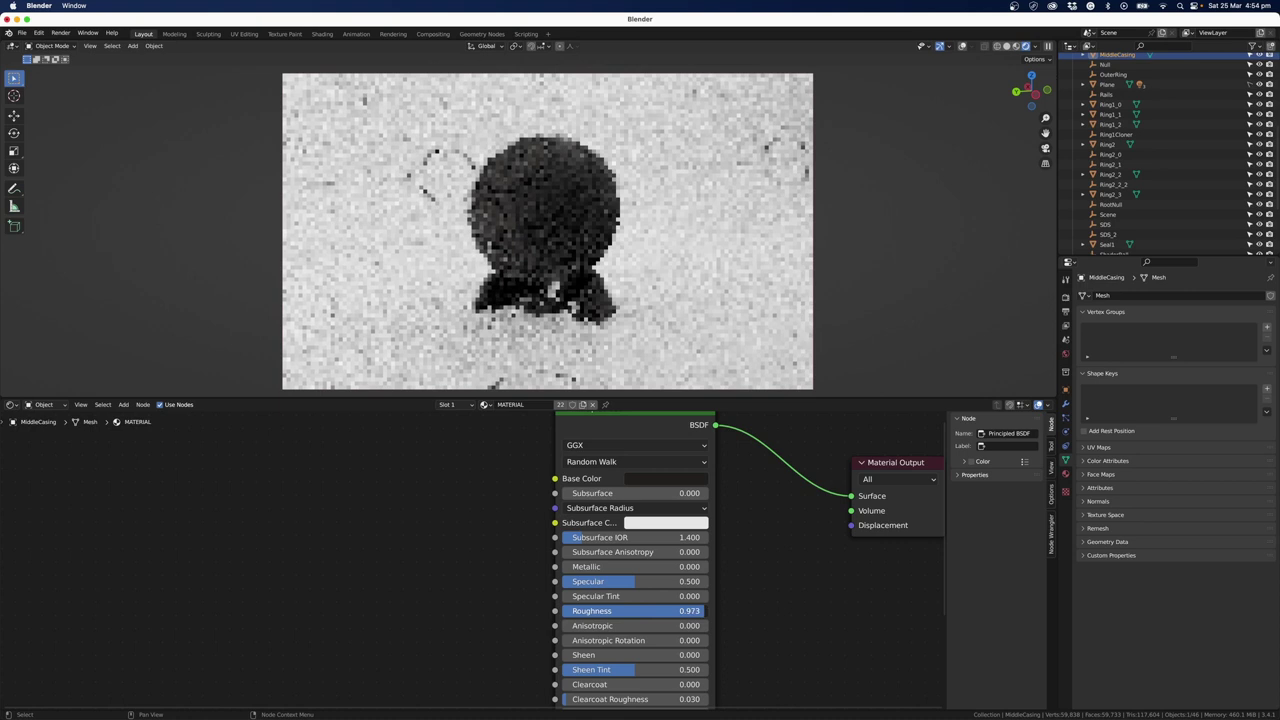
left_click_drag(737, 610, 750, 610)
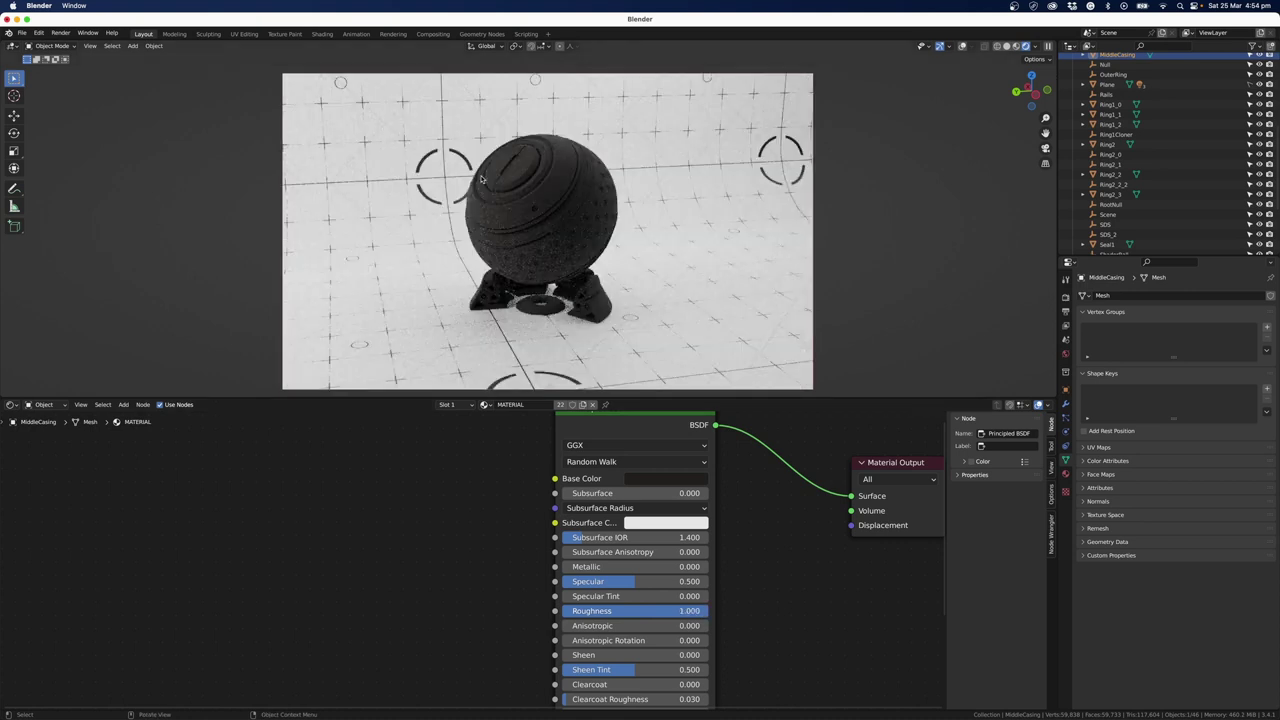
Set the ball material's Roughness to 0.070 and Metallic to 1.000, with a light warm-grey base colour.
left_click_drag(650, 610, 630, 610)
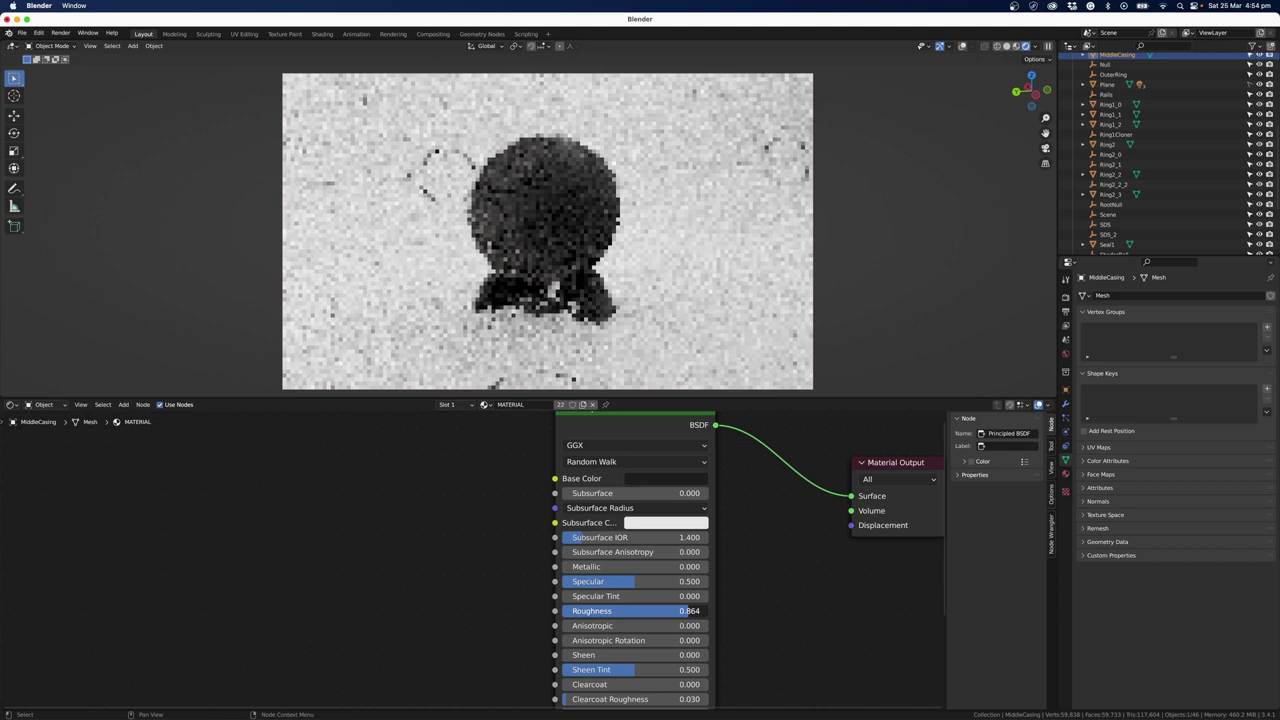
left_click_drag(630, 610, 420, 230)
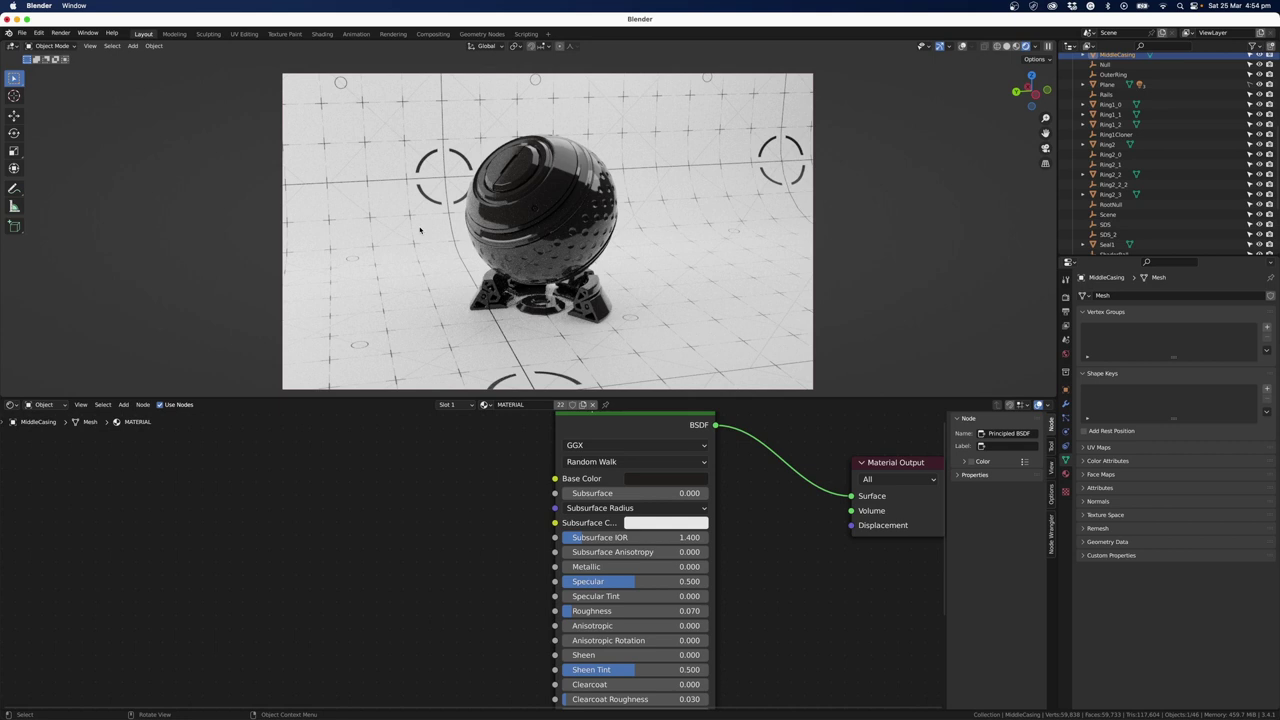
left_click_drag(600, 566, 662, 566)
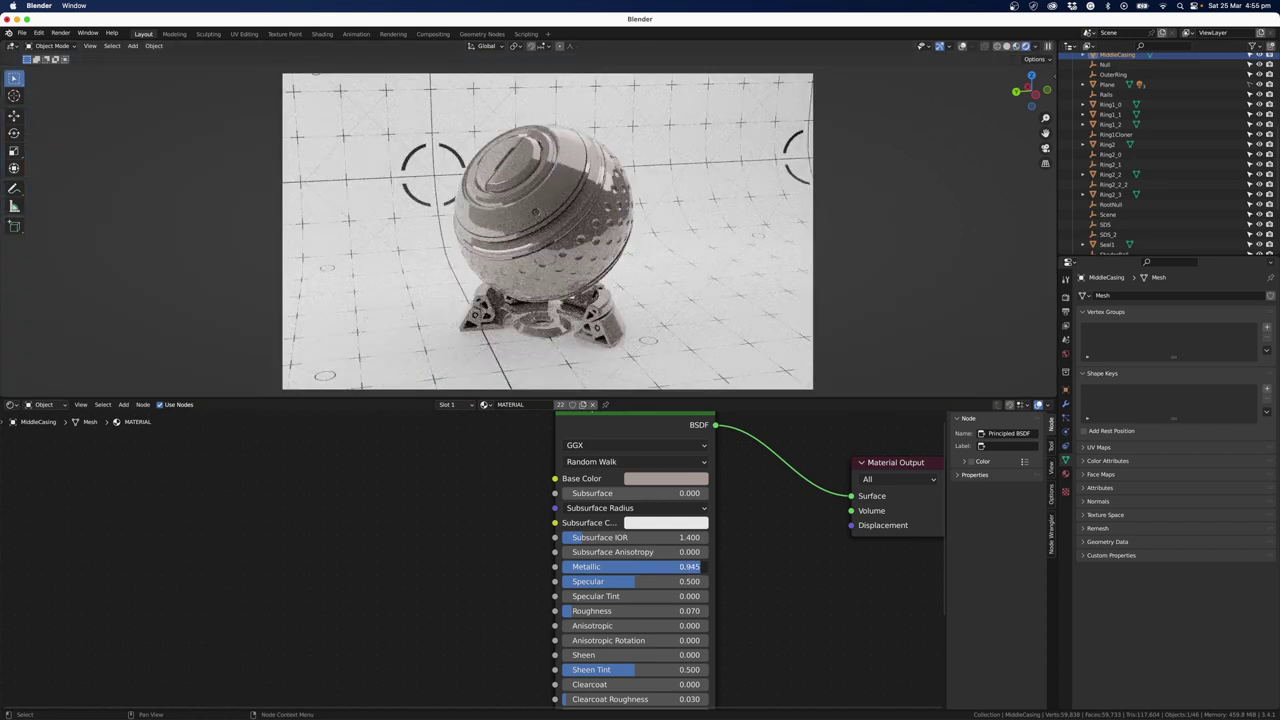
left_click_drag(702, 566, 711, 573)
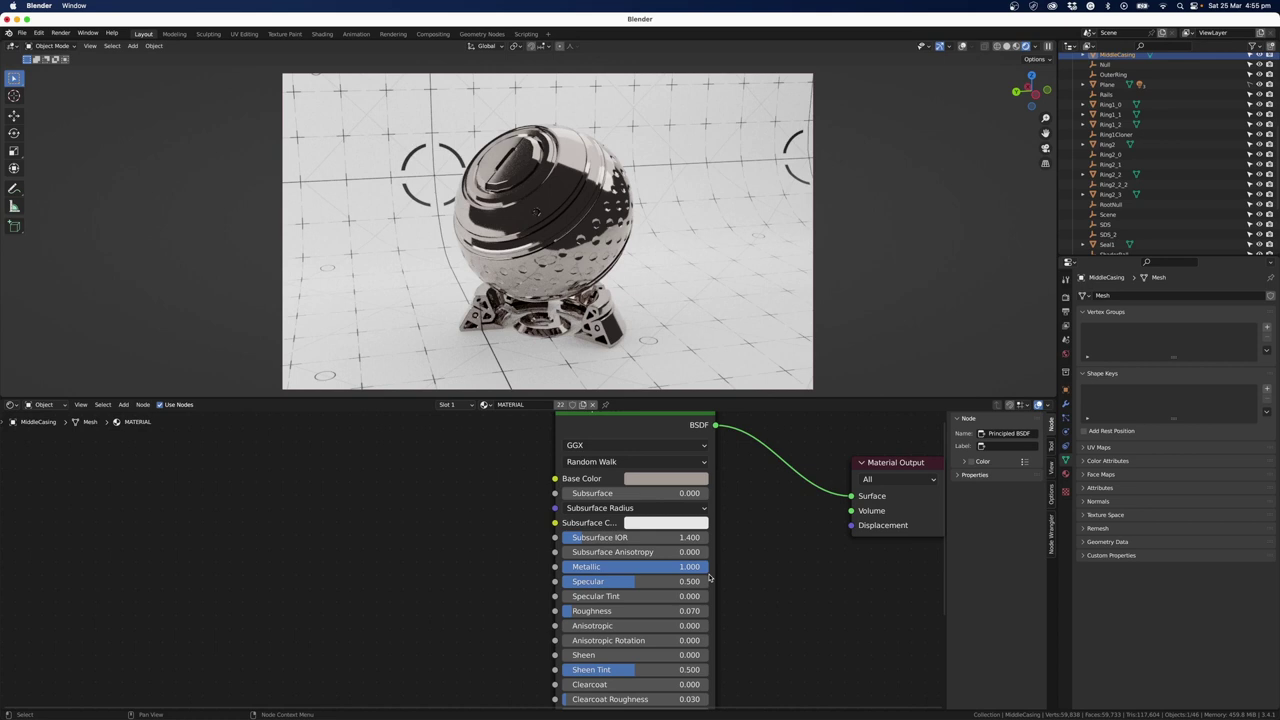
Add a Noise Texture node beside the Principled BSDF node.
key("shift+a")
left_click(322, 524)
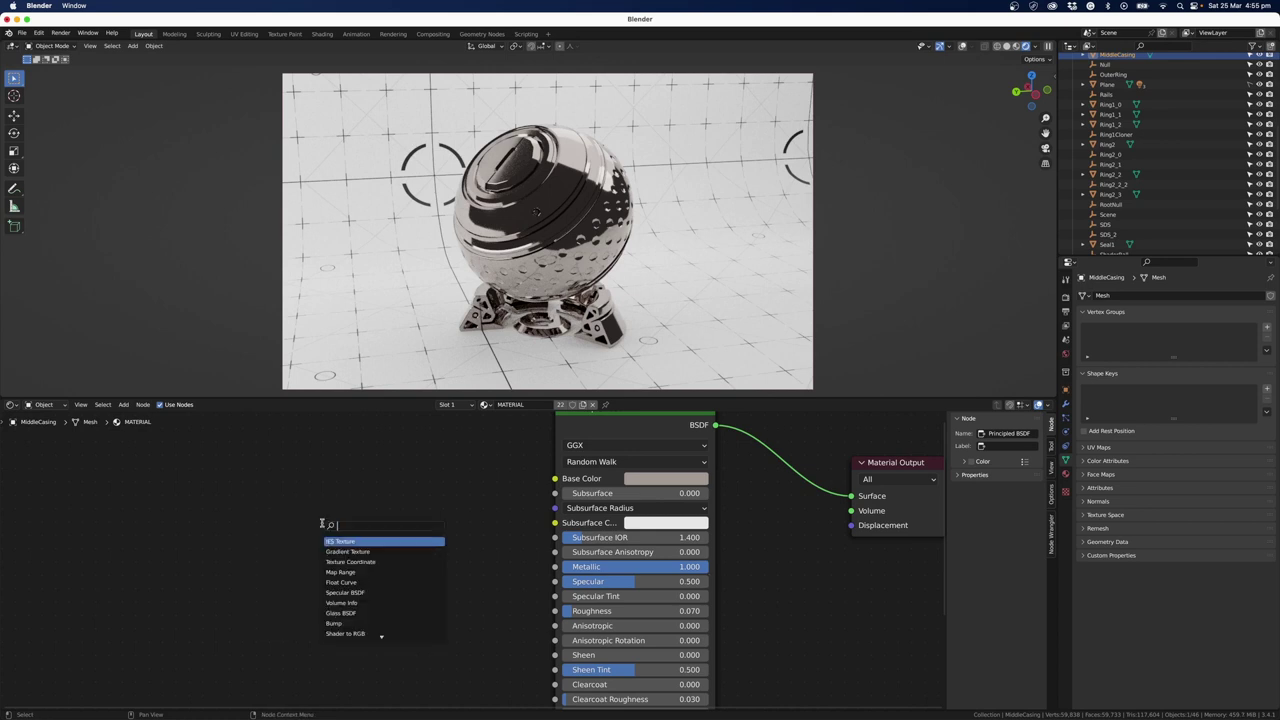
type("noise")
key("Return")
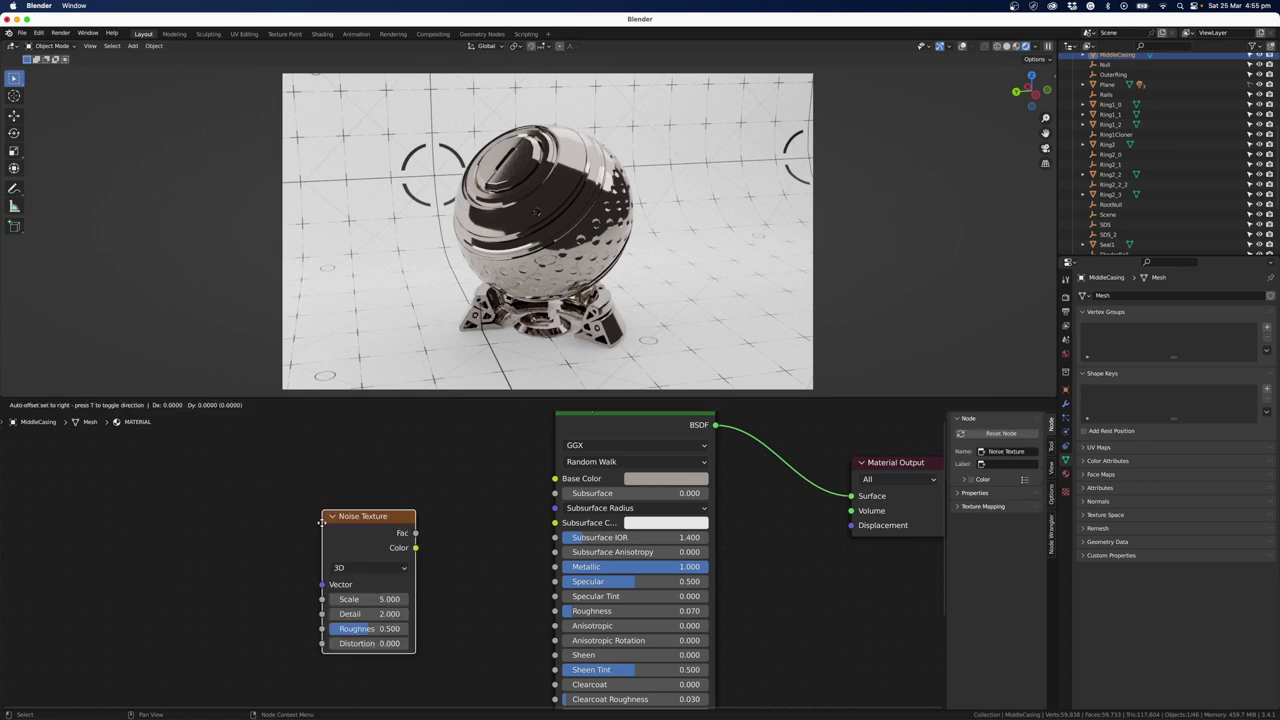
left_click(272, 505)
Add a ColorRamp node between the Noise Texture and the Principled BSDF.
key("shift+a")
left_click(437, 515)
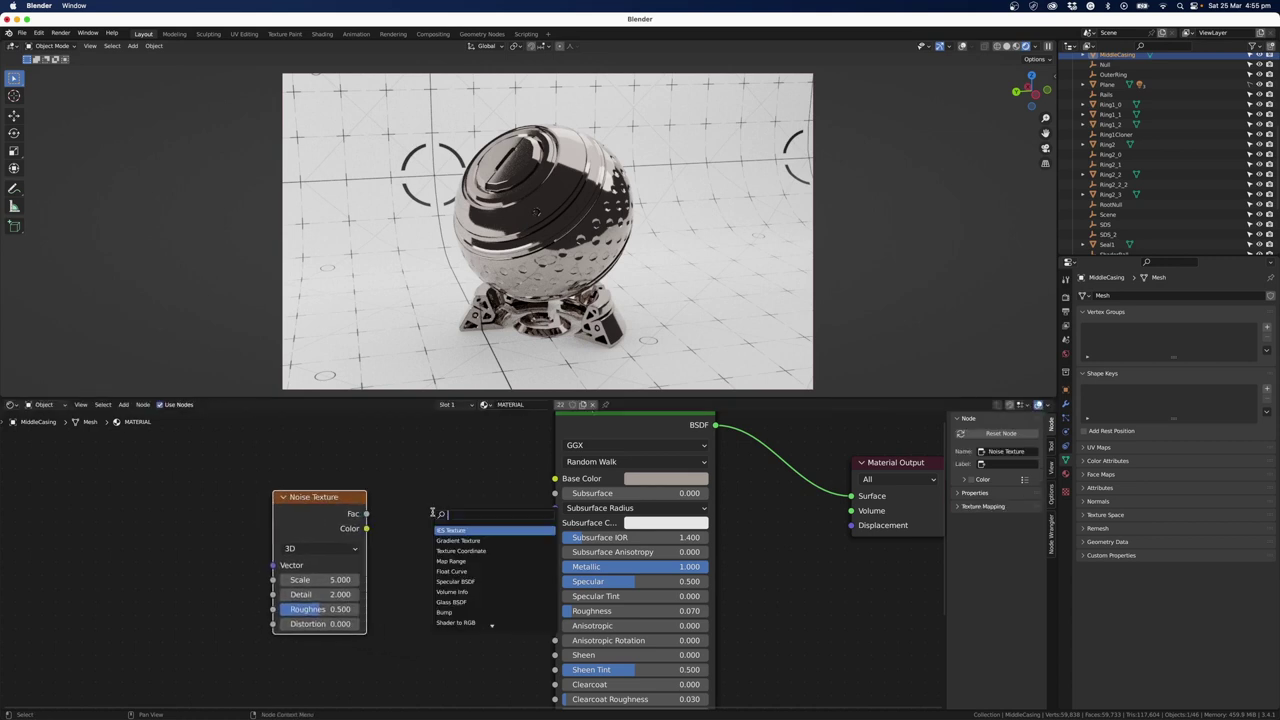
type("co")
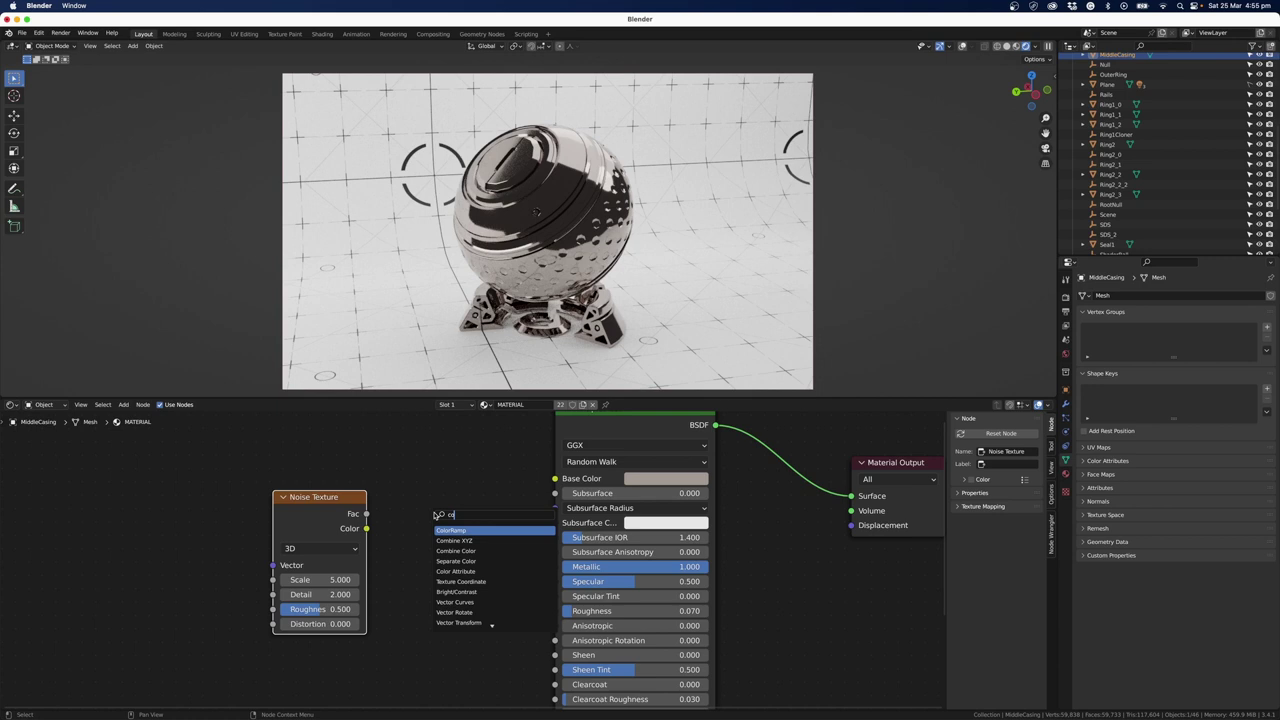
left_click(450, 531)
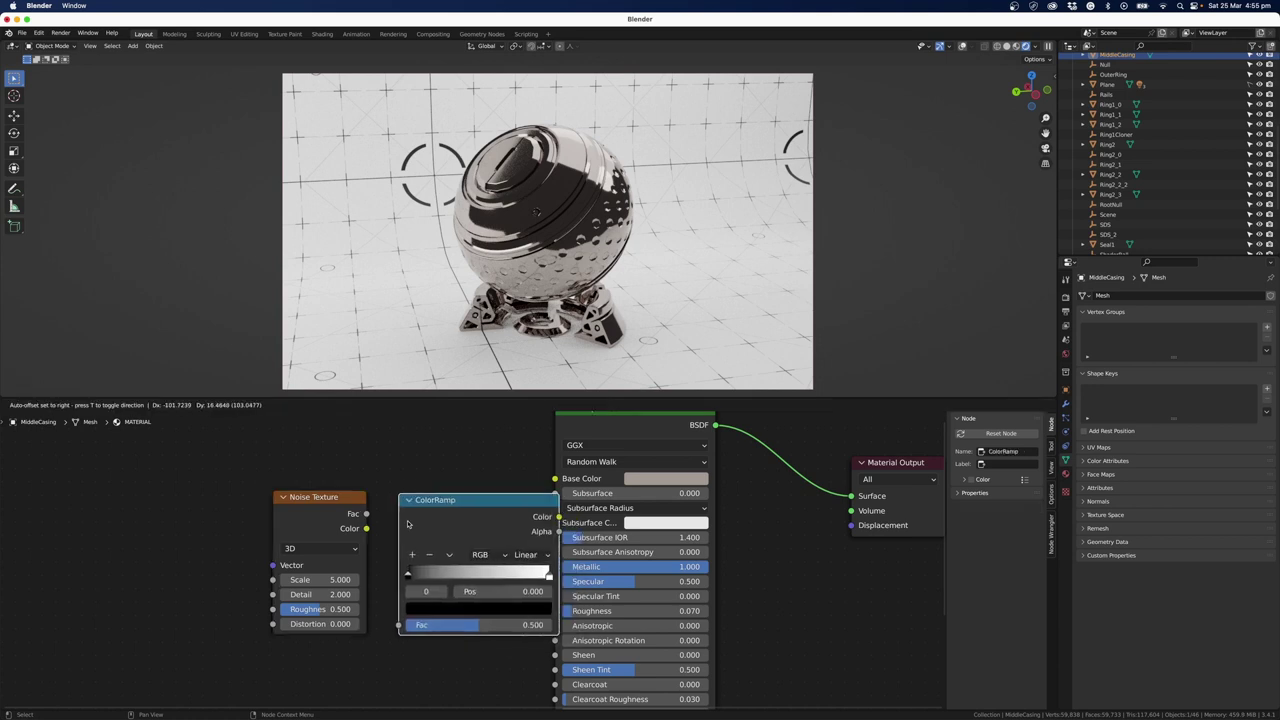
left_click(394, 524)
Move both new nodes clear of the shader, then connect the noise Fac to the ColorRamp and its Color to Metallic.
left_click_drag(306, 473, 520, 600)
key("g")
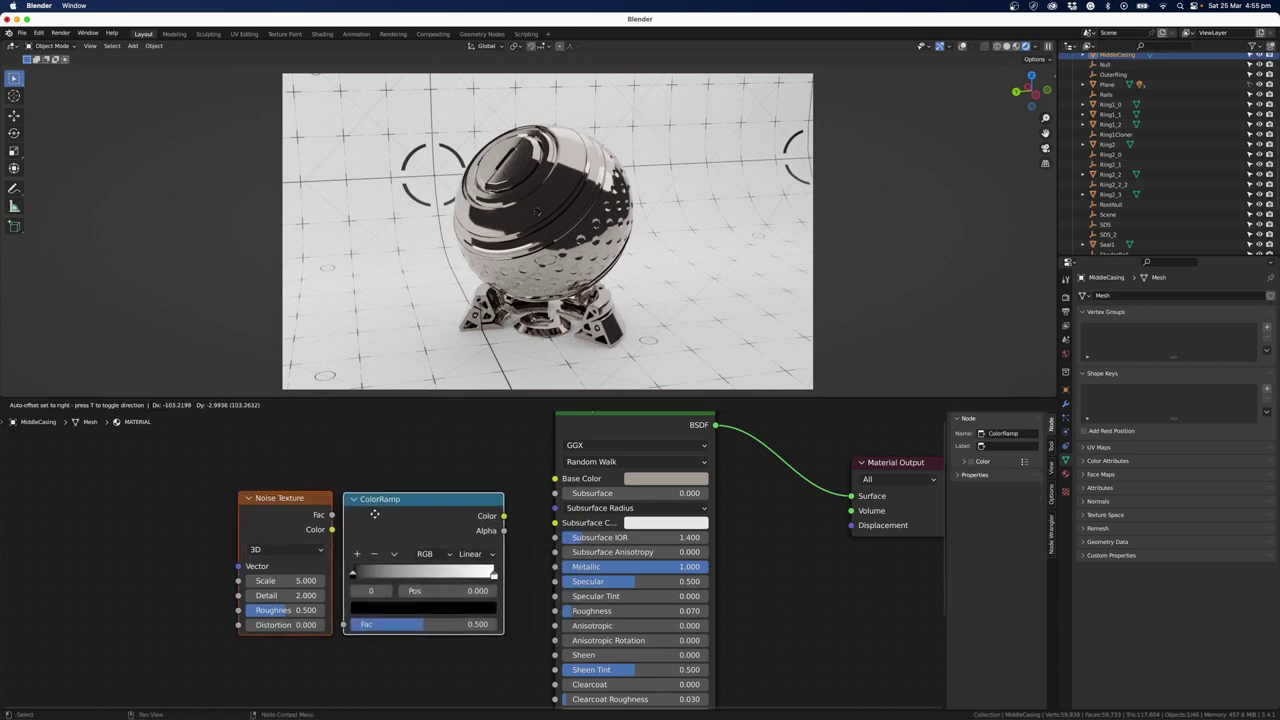
left_click(246, 484)
left_click(246, 484)
left_click_drag(305, 514, 318, 624)
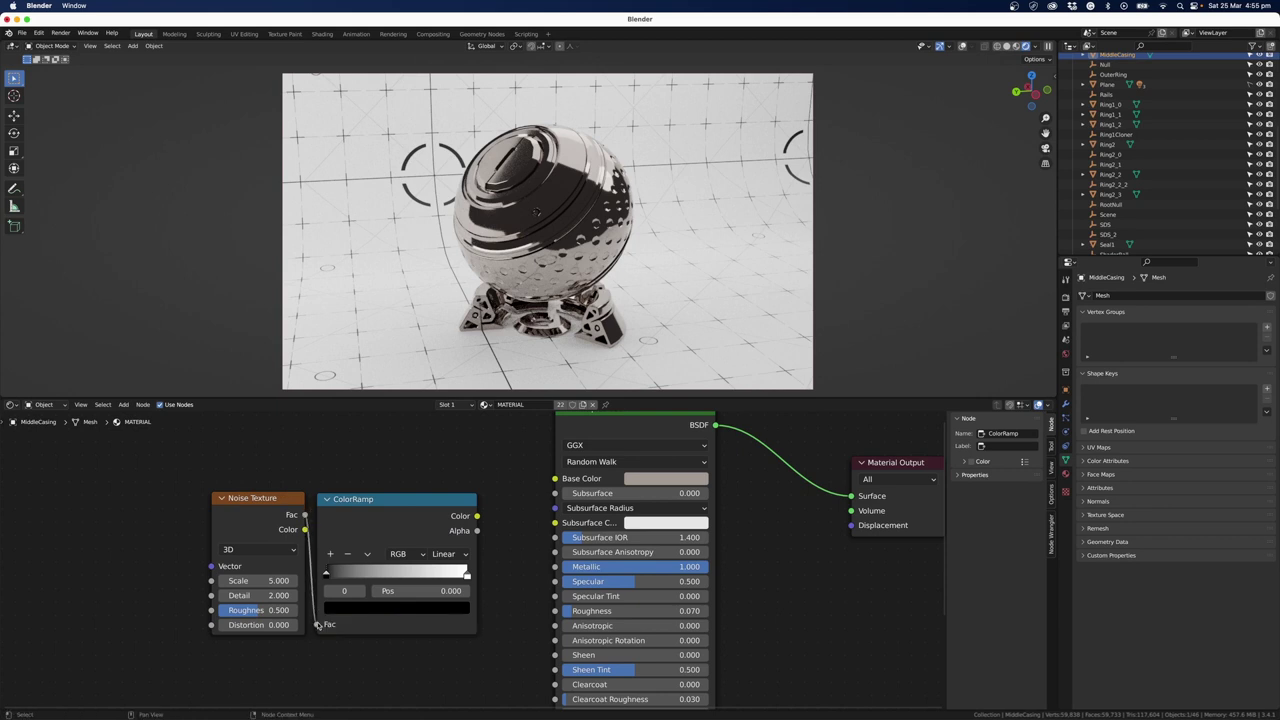
left_click_drag(477, 516, 555, 566)
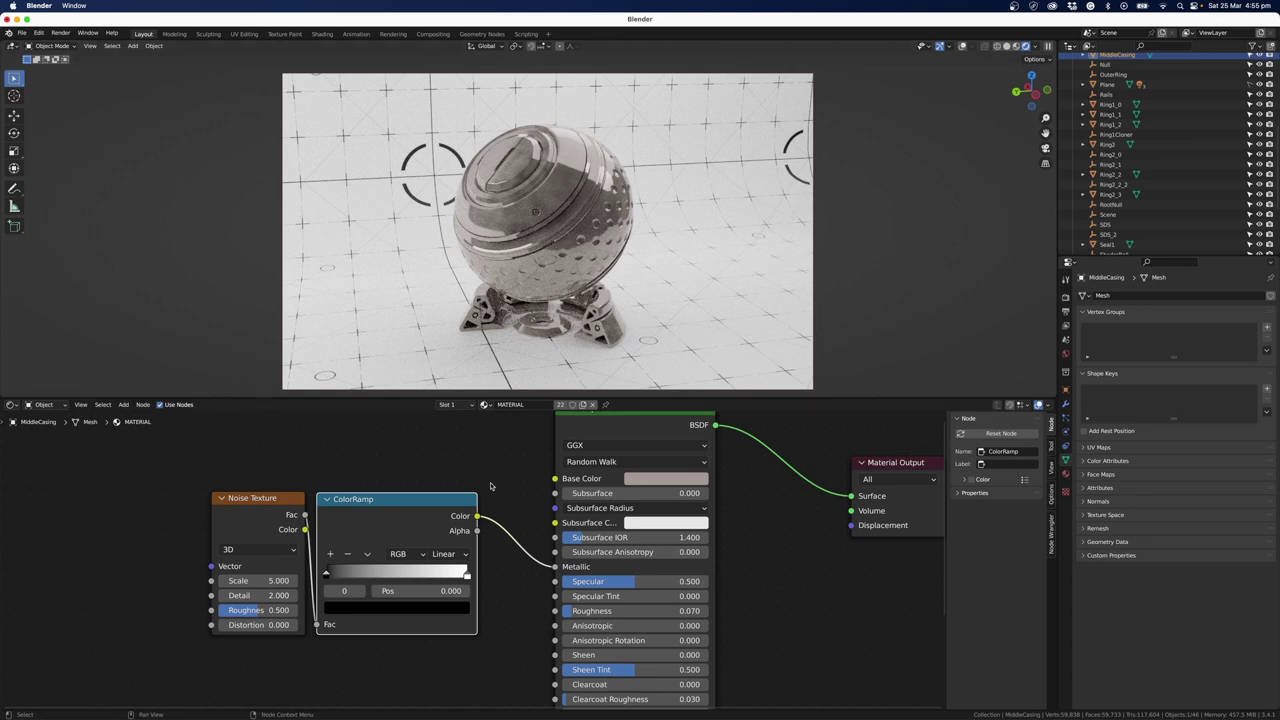
Search the preferences' add-ons for "node" to check whether Node Wrangler is enabled, then close the preferences.
key("super+comma")
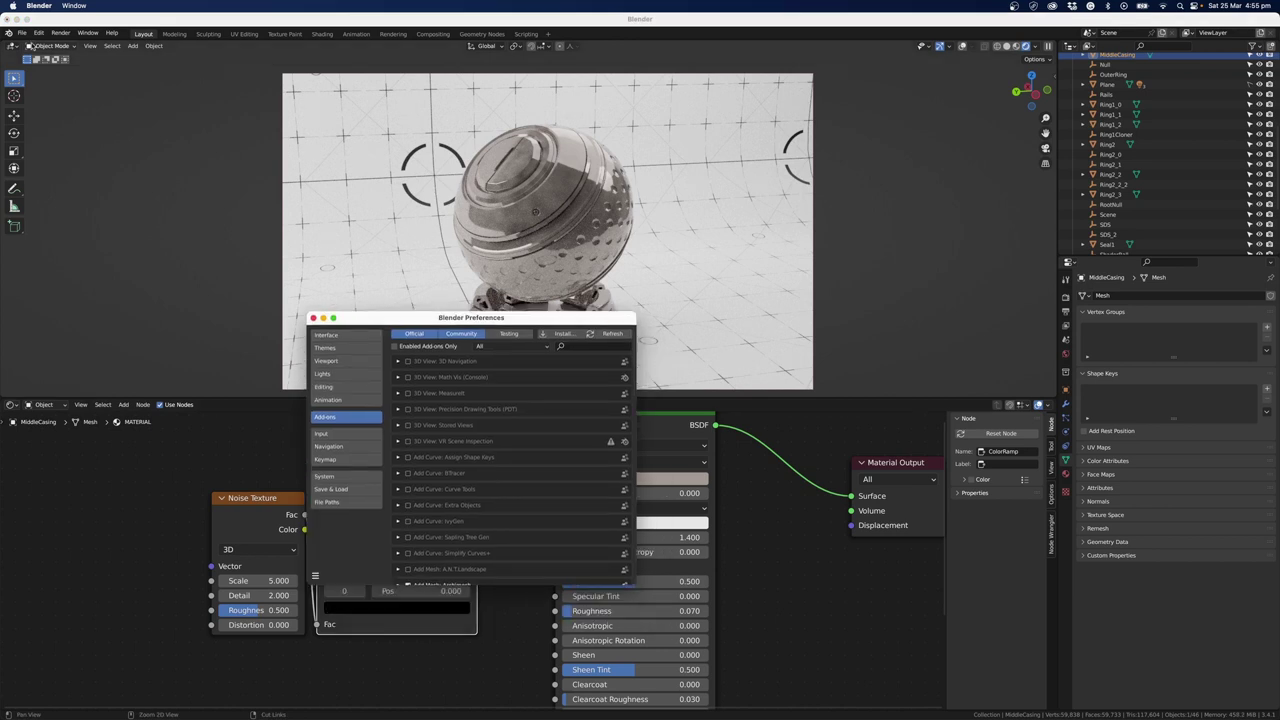
left_click(610, 346)
type("node")
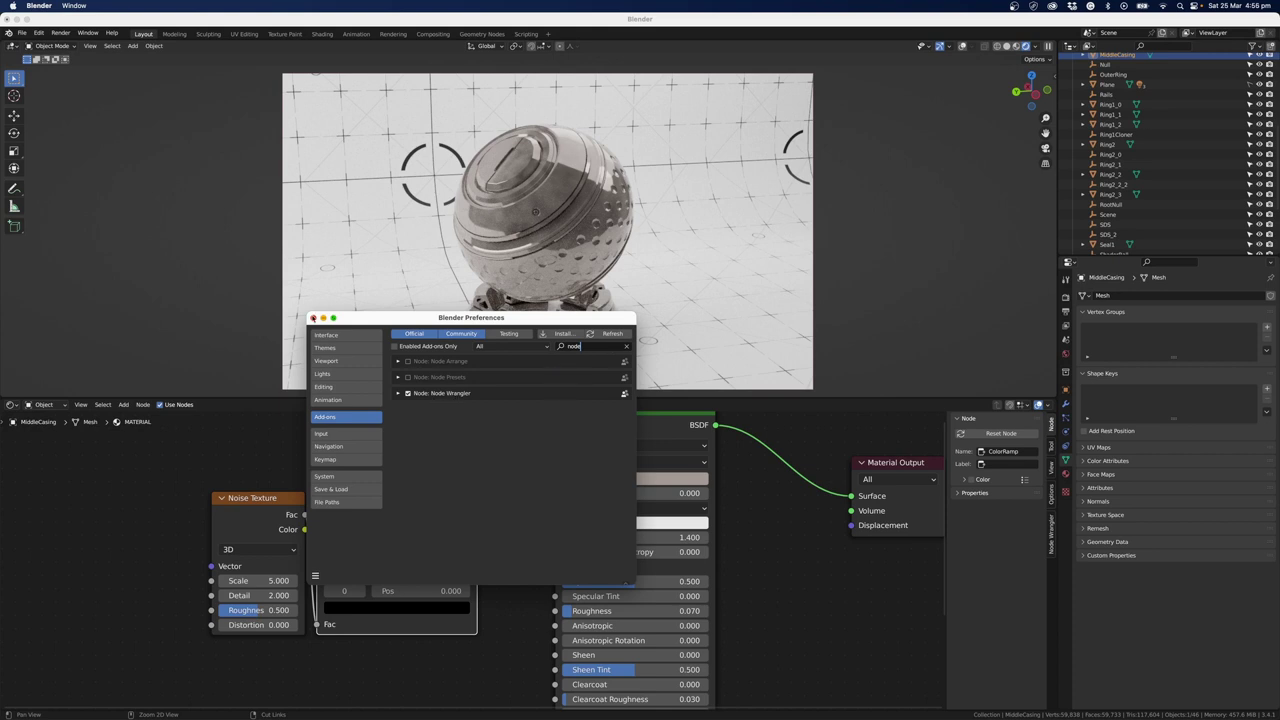
left_click(313, 317)
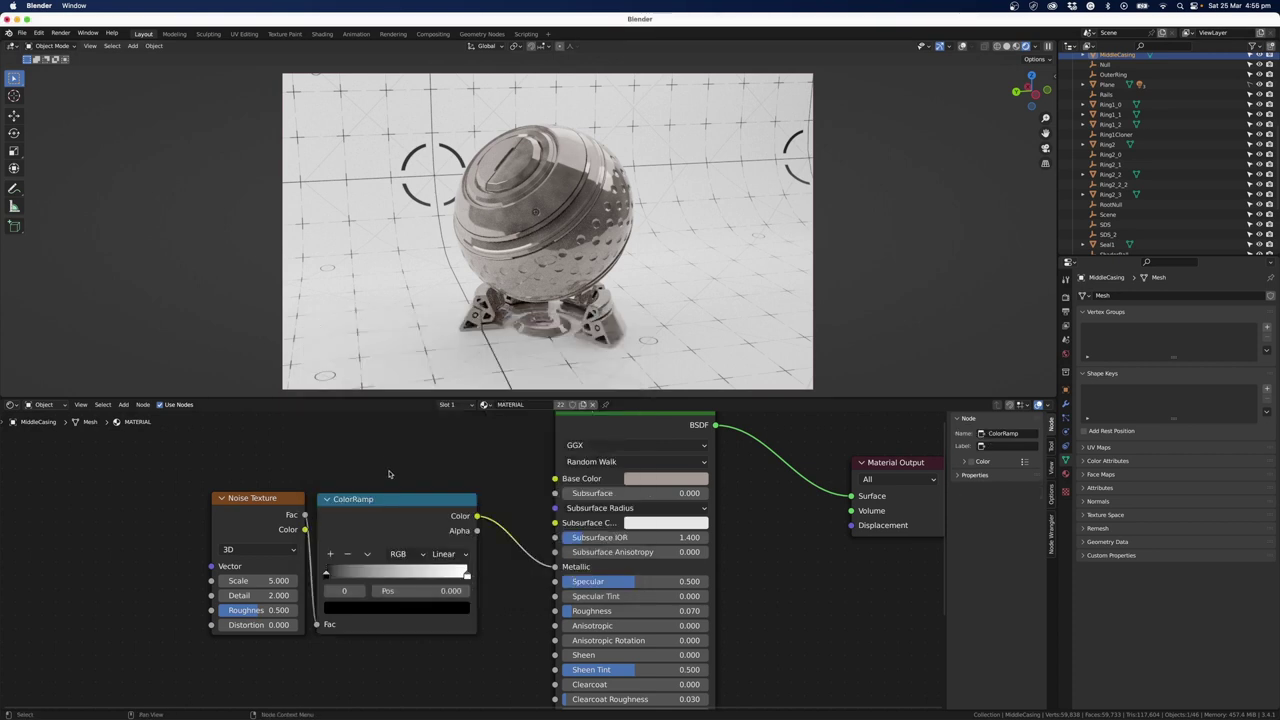
Preview the ColorRamp output on the ball and bring its black and white stops close together, with the white stop at 0.536.
left_click(377, 521, "ctrl+shift")
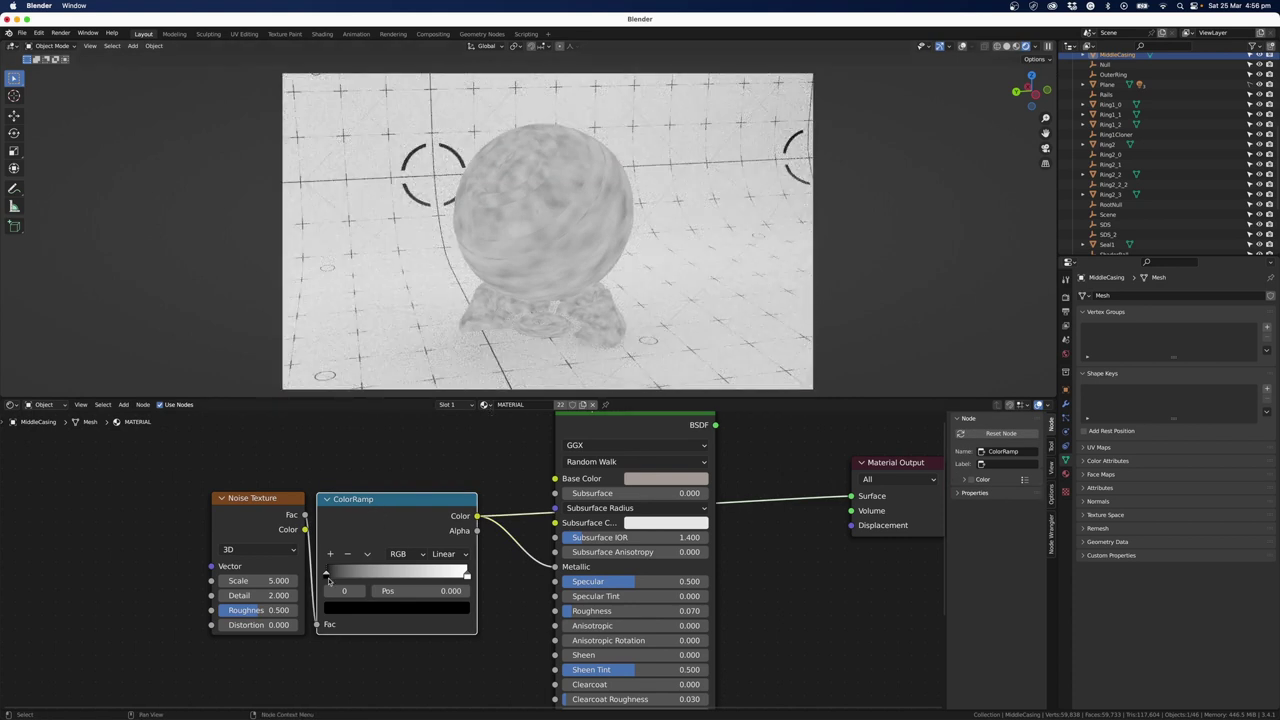
left_click_drag(328, 580, 405, 577)
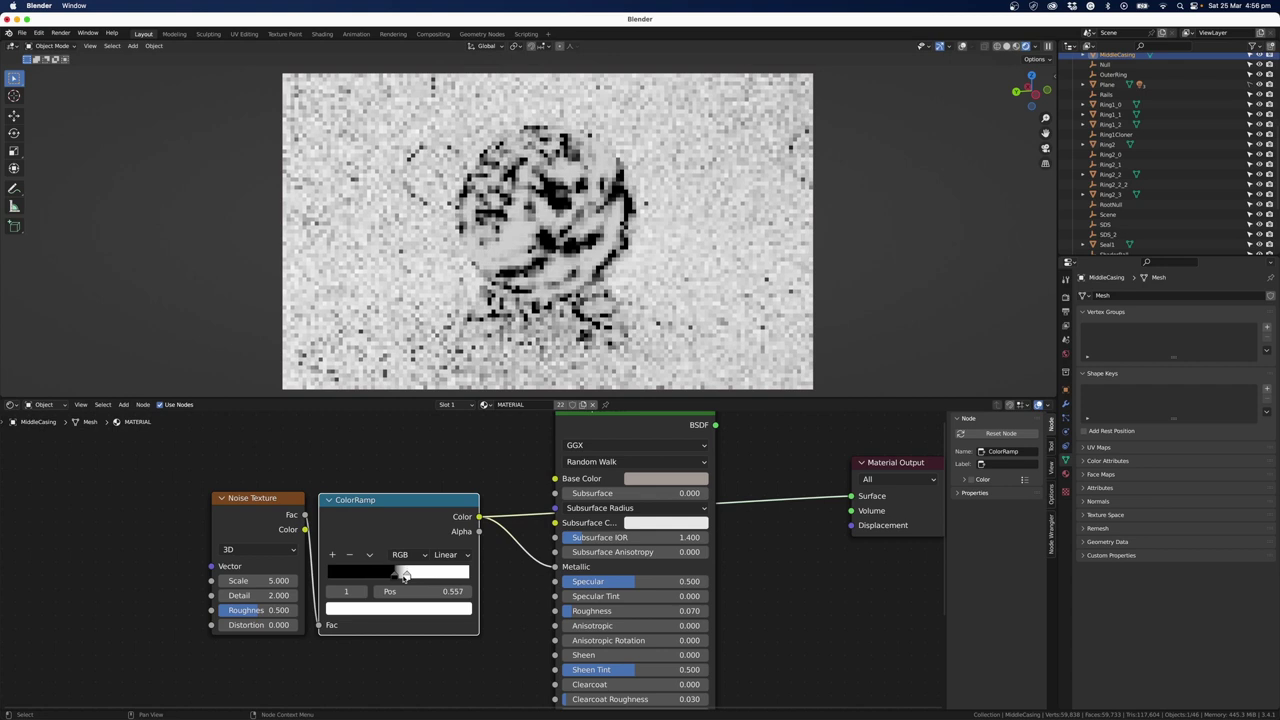
left_click_drag(405, 577, 402, 577)
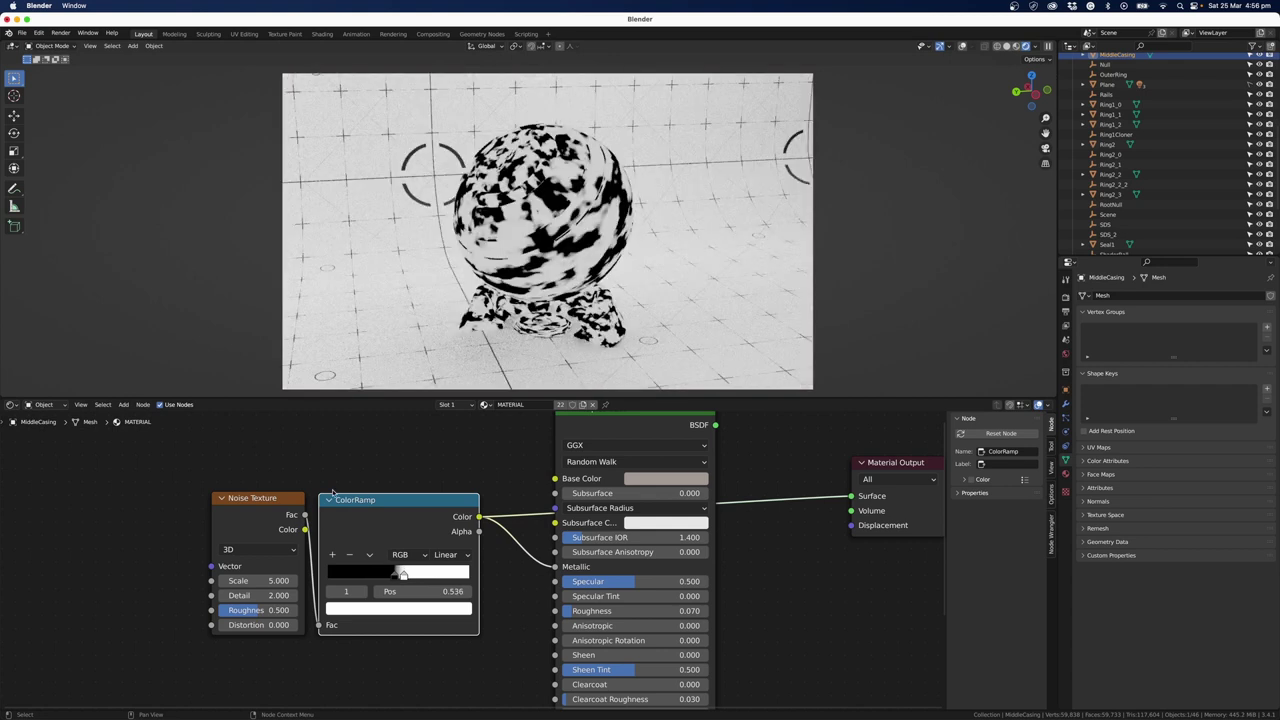
Add Texture Coordinate and Mapping nodes feeding the Noise Texture's Vector input and place them beside it.
left_click(275, 500)
key("ctrl+t")
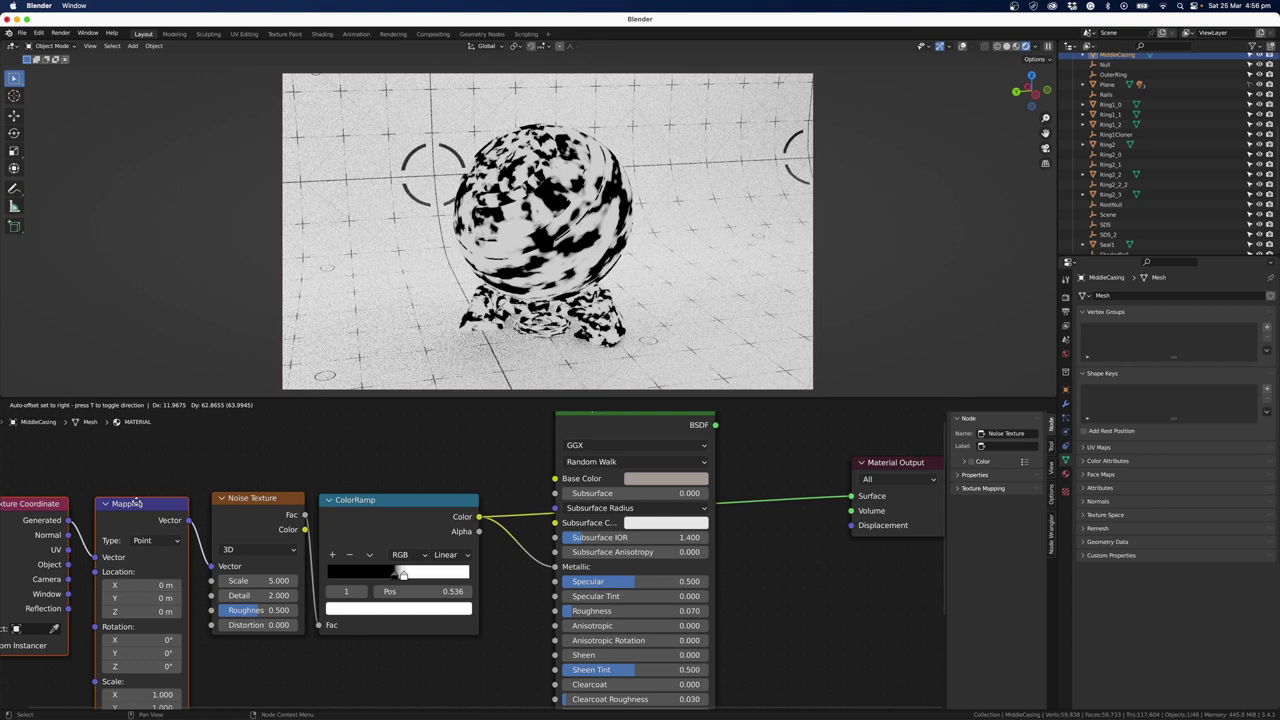
left_click(137, 498)
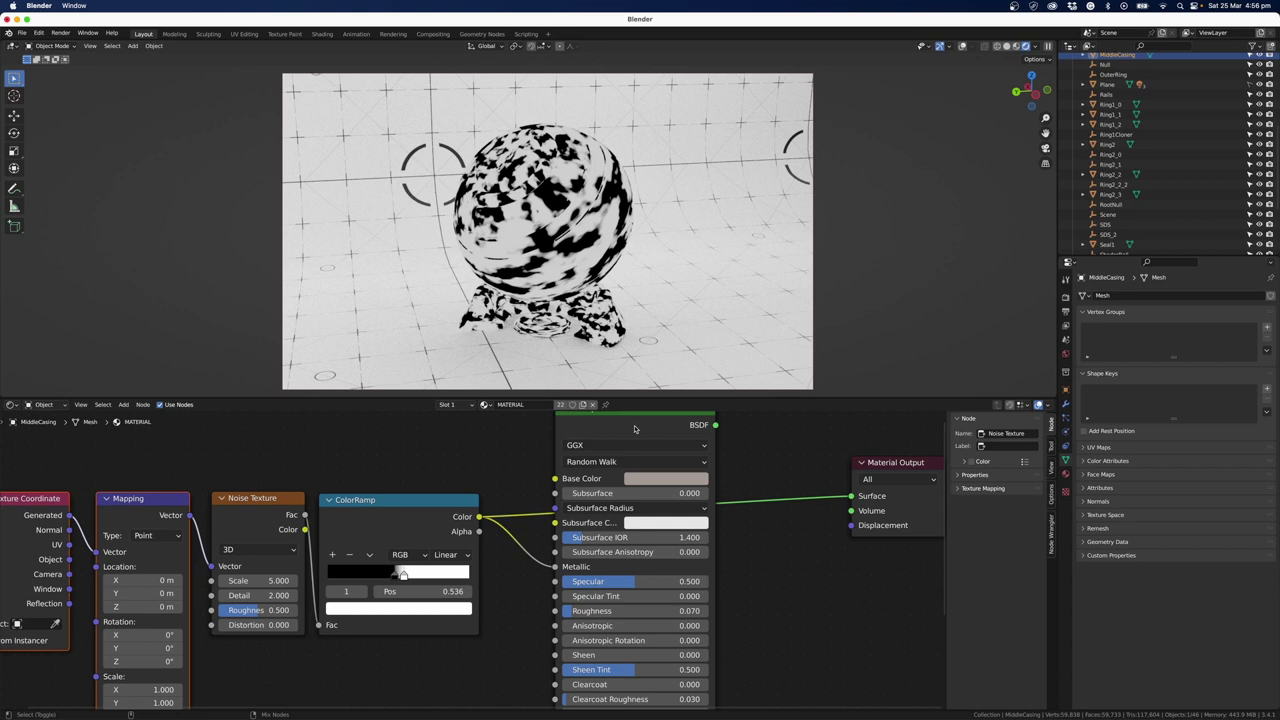
left_click(468, 574)
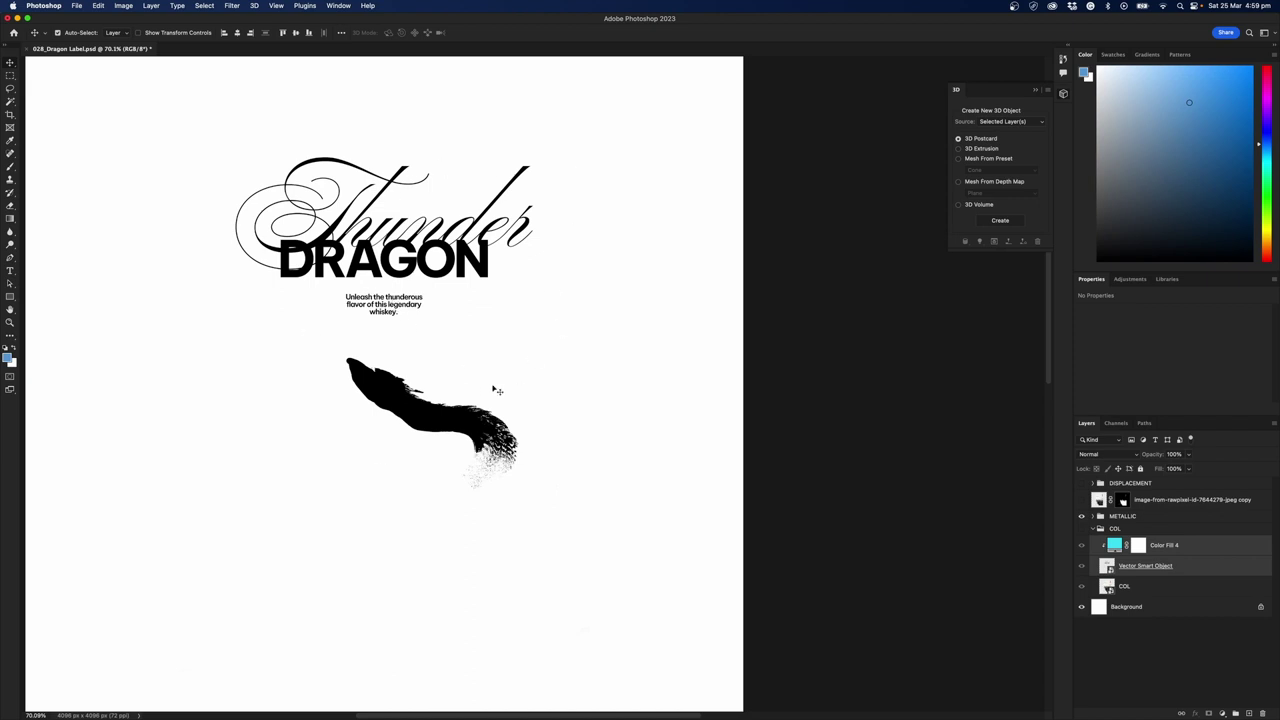
left_click(76, 5)
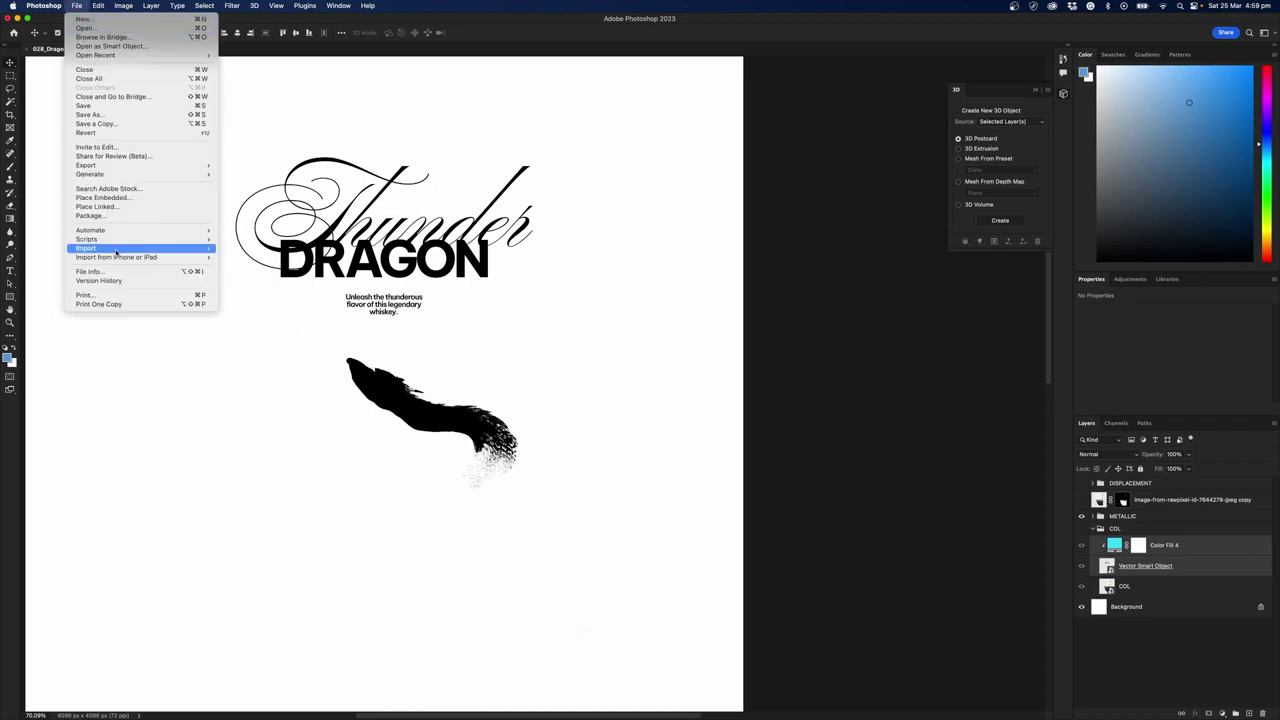
left_click(85, 124)
left_click(670, 331)
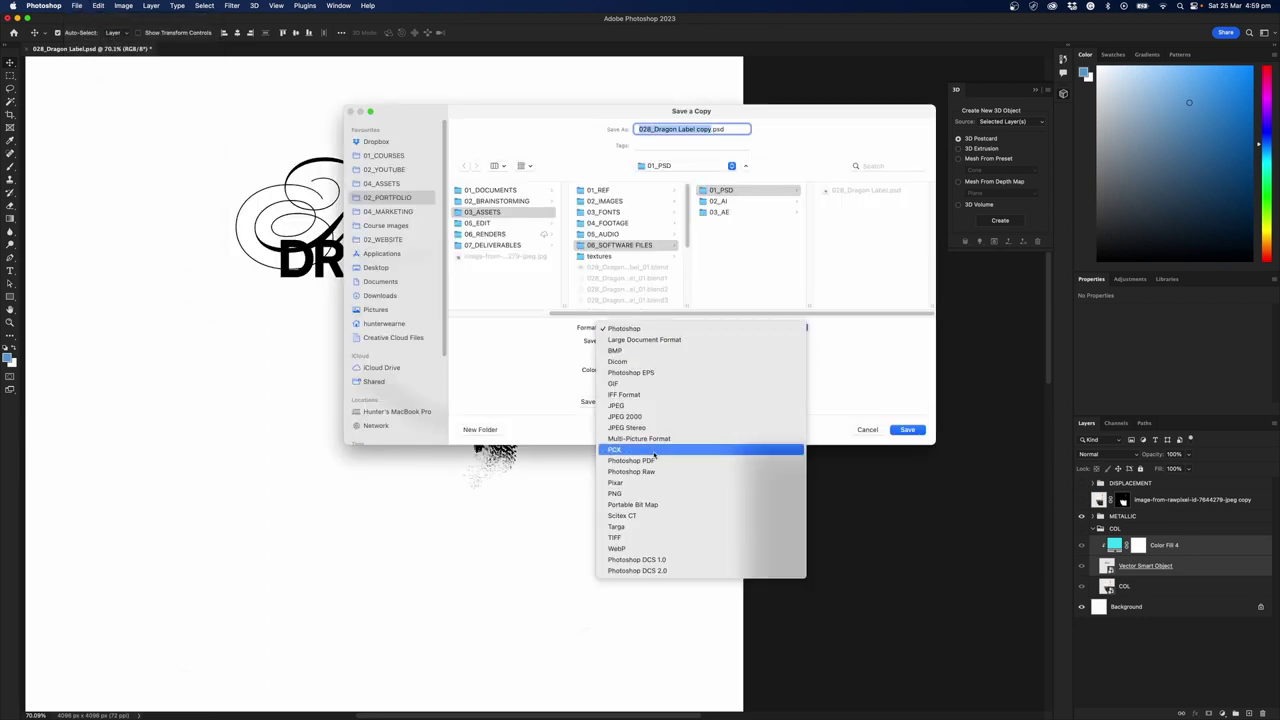
left_click(636, 537)
left_click(645, 328)
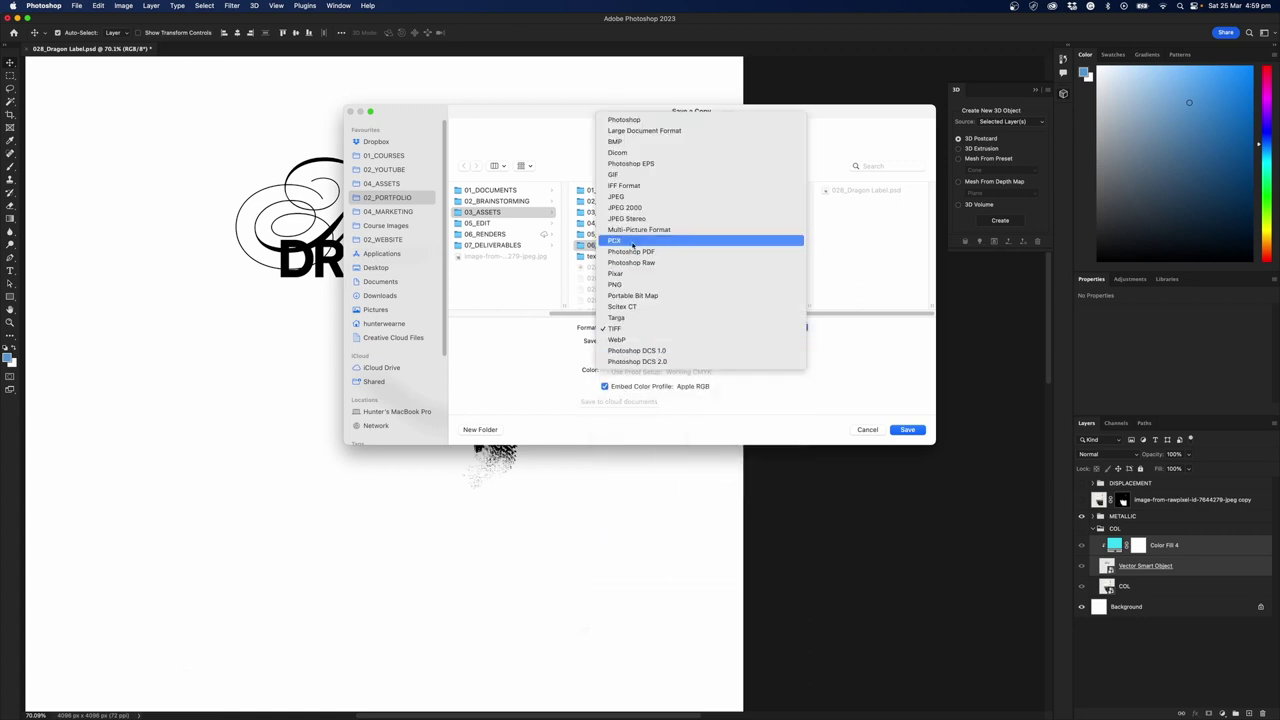
left_click(651, 202)
left_click(866, 430)
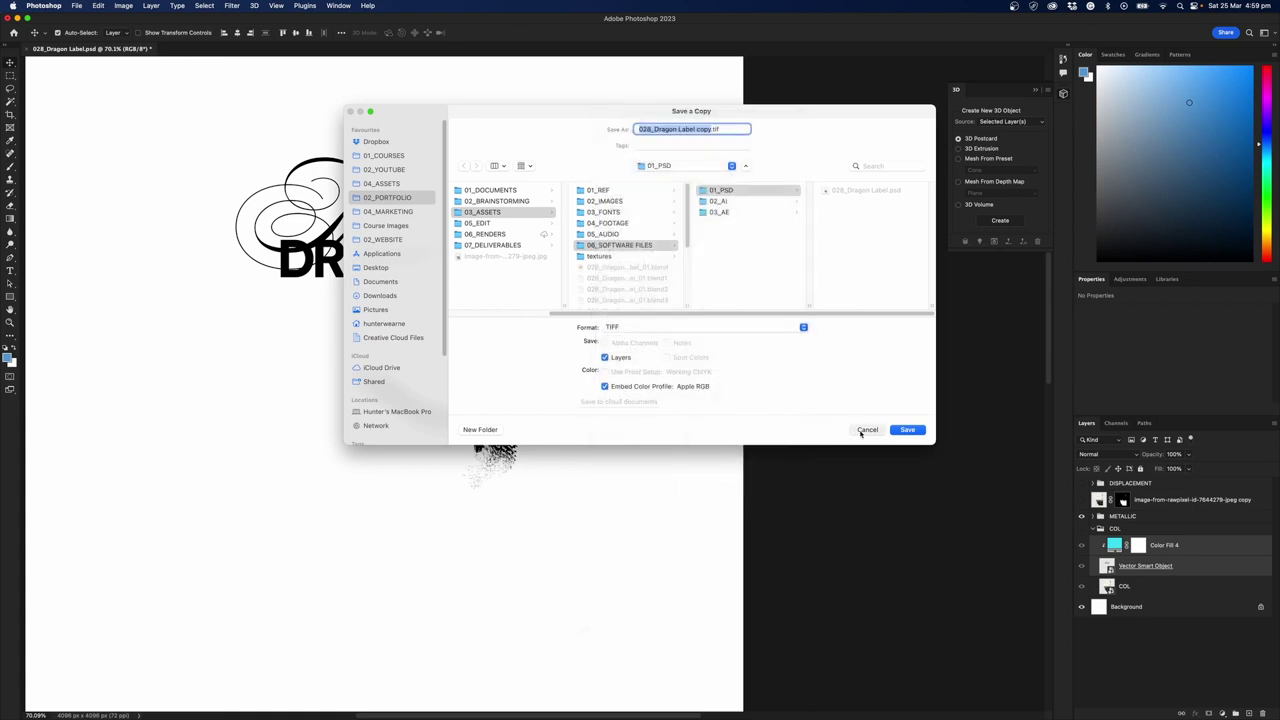
Switch to Blender and delete the metallic-map image texture, Invert and ColorRamp nodes from the label-colour material.
key("super")
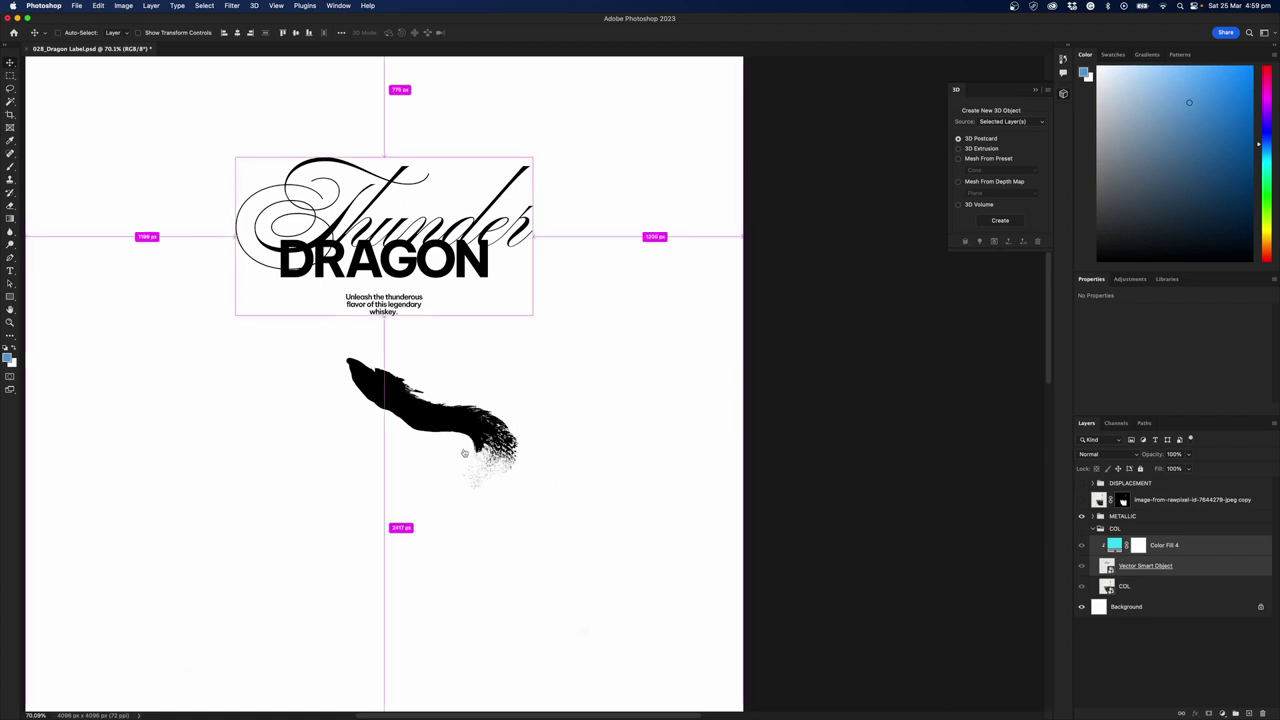
key("super+Tab")
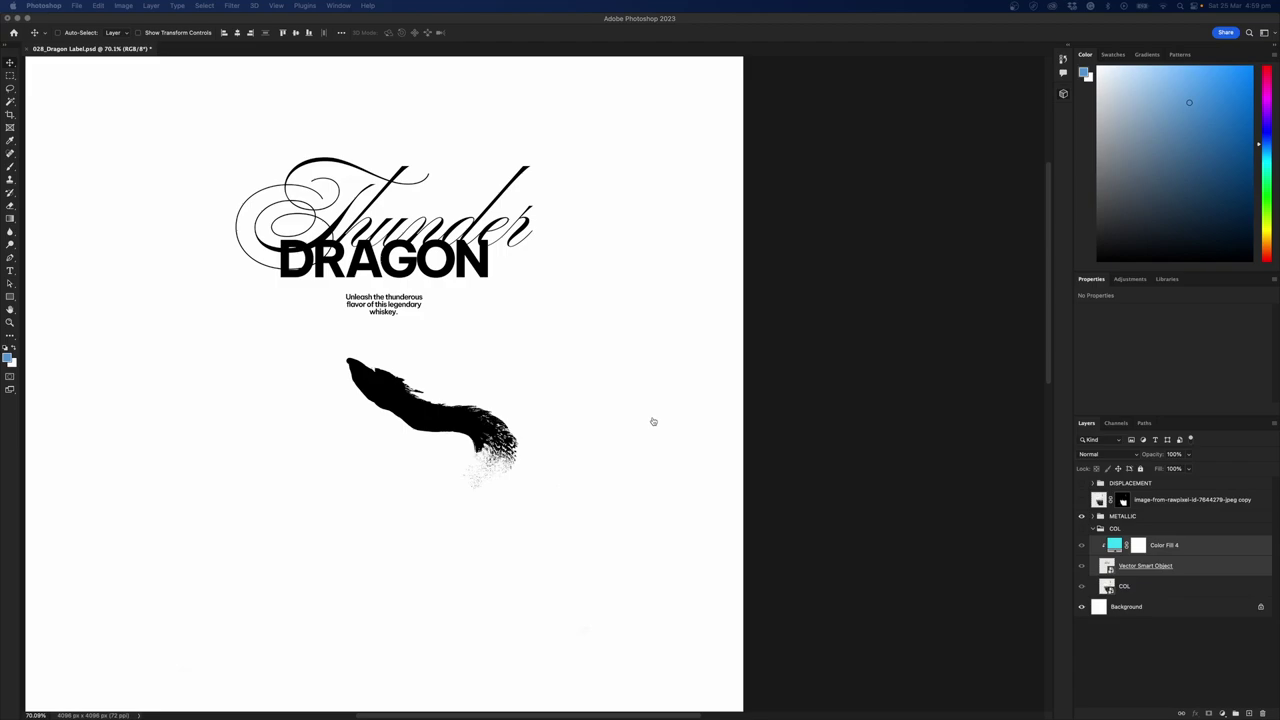
key("super+Tab")
middle_click_drag(800, 451, 852, 437)
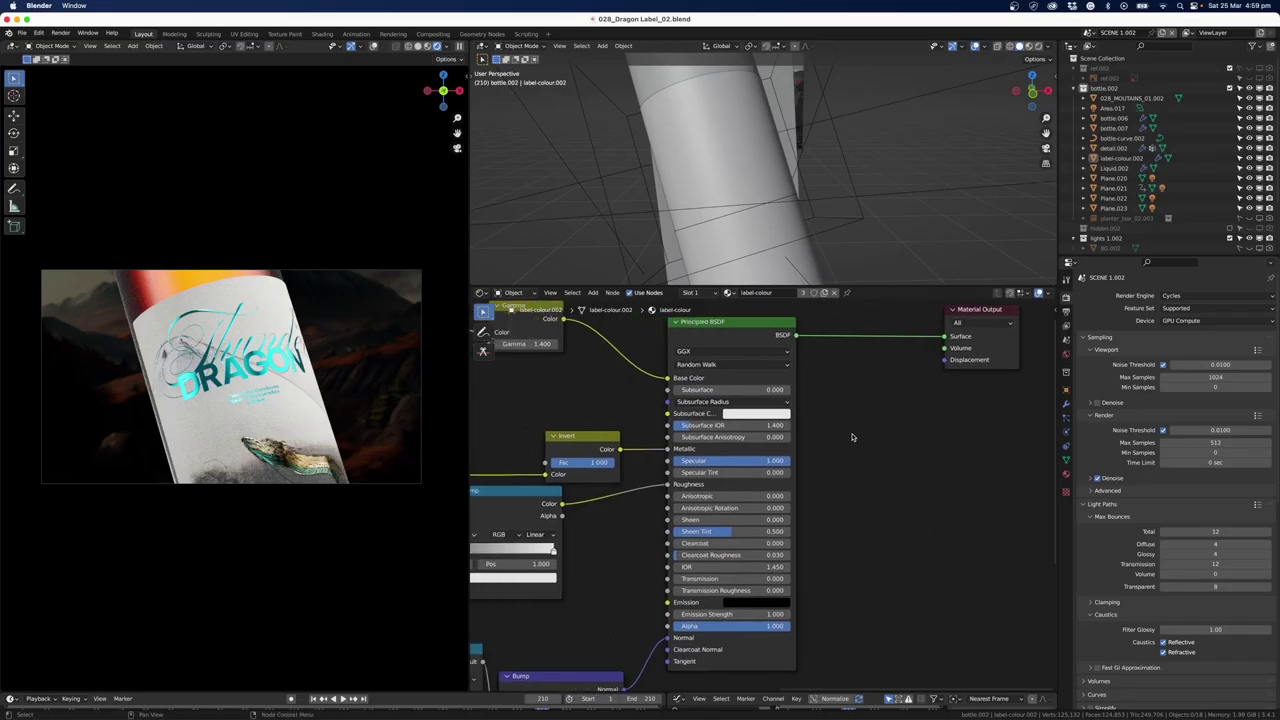
scroll(852, 437, "left", 10)
mouse_move(655, 443)
left_mouse_down()
mouse_move(630, 438)
mouse_move(643, 438)
left_mouse_up()
scroll(530, 515, "down", 3)
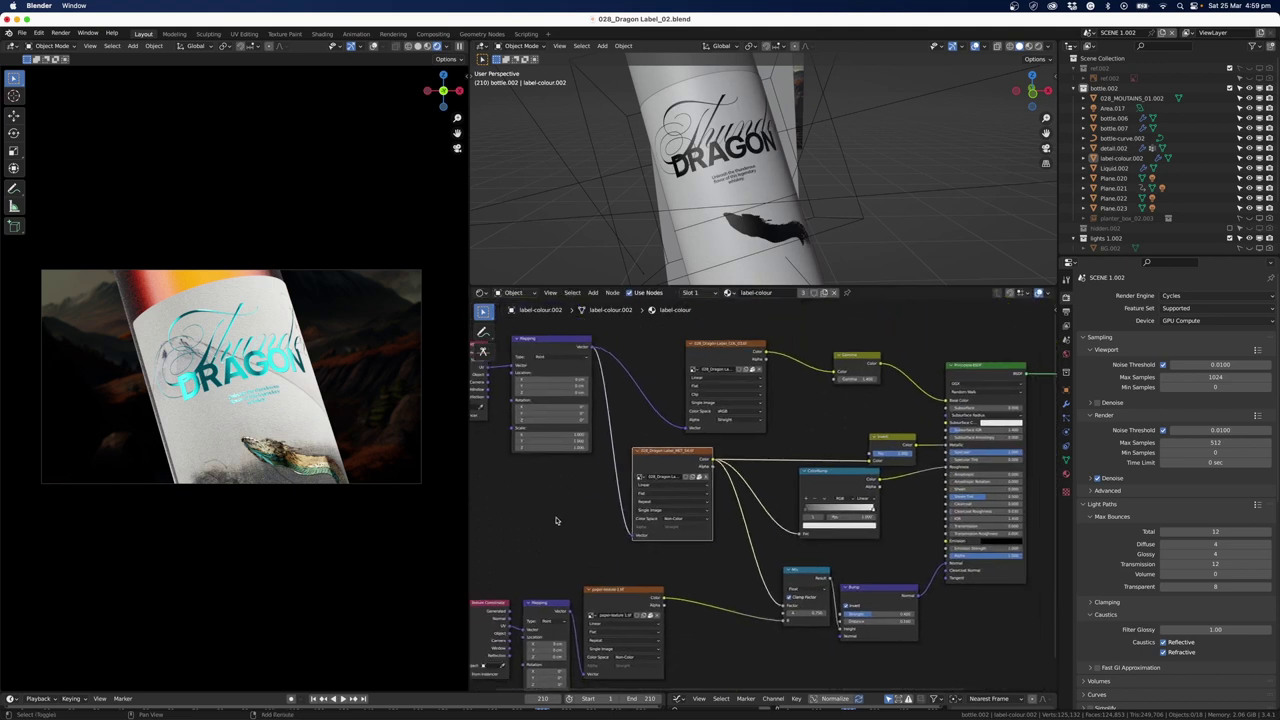
scroll(556, 520, "right", 3)
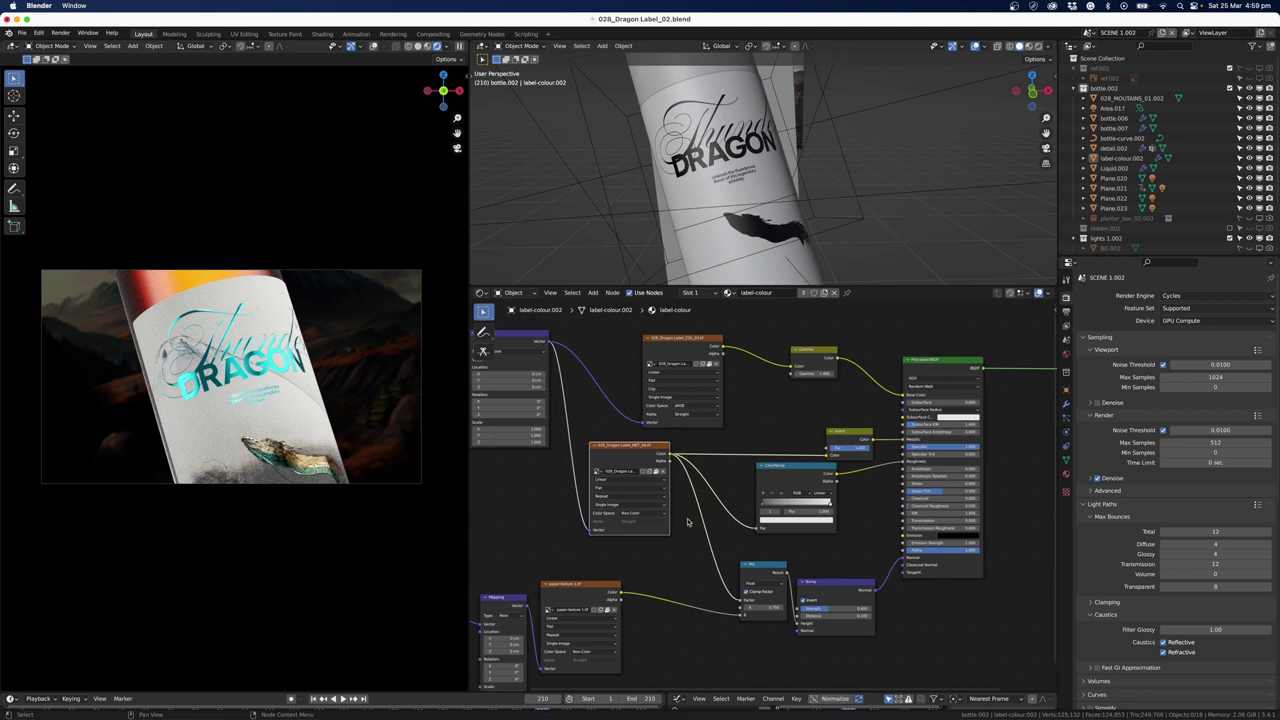
left_click_drag(636, 437, 864, 544)
key("x")
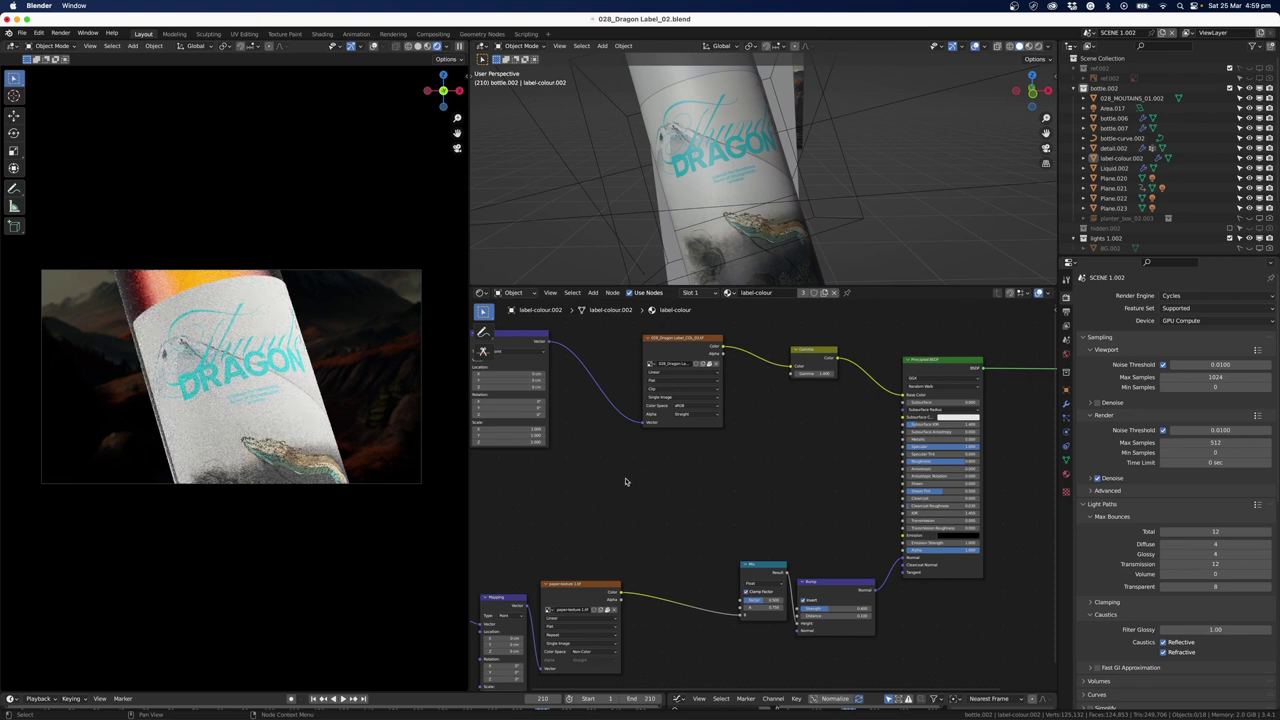
Switch to Photoshop, hide the METALLIC group, then make the COL group visible and collapse it.
left_click(536, 337)
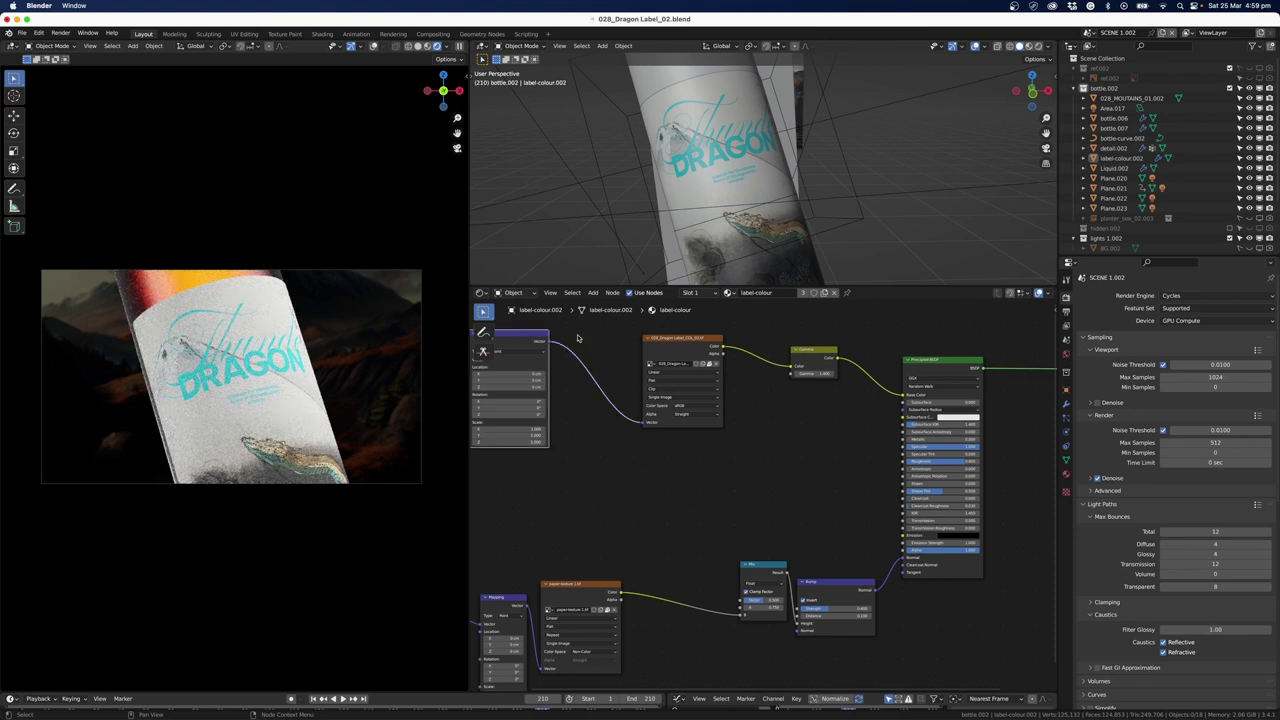
left_click(681, 341)
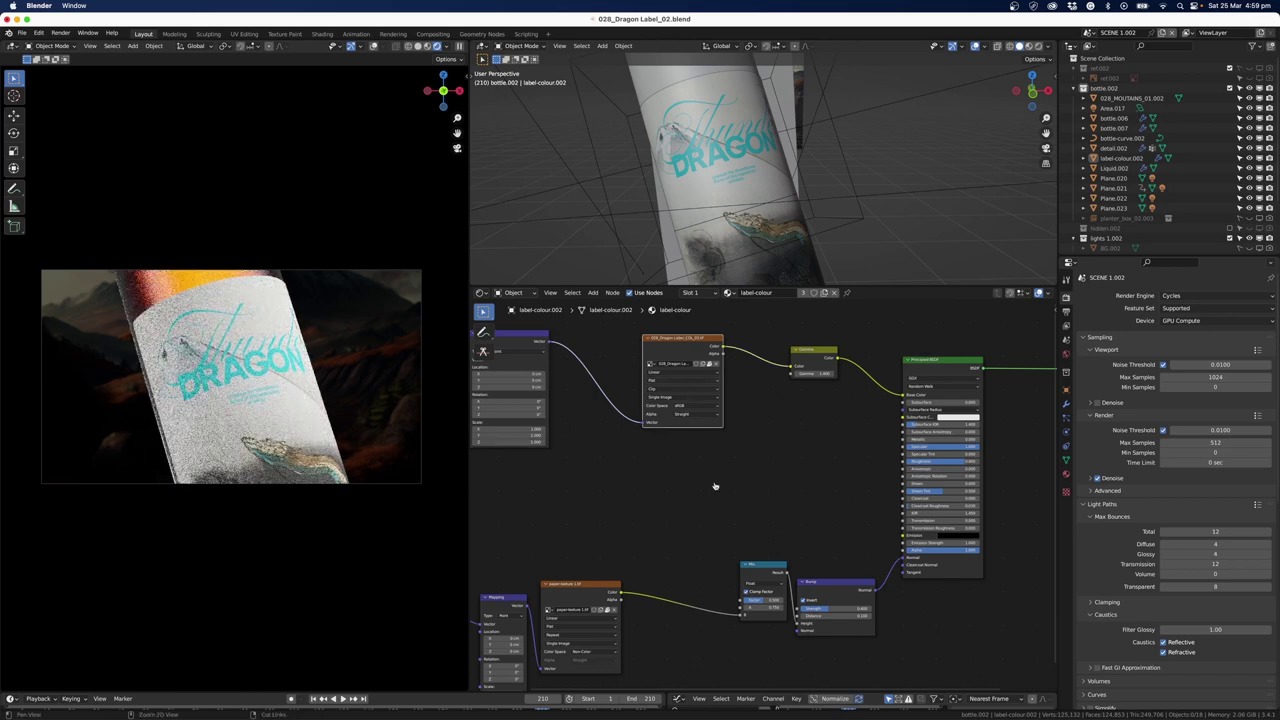
key("super+Tab")
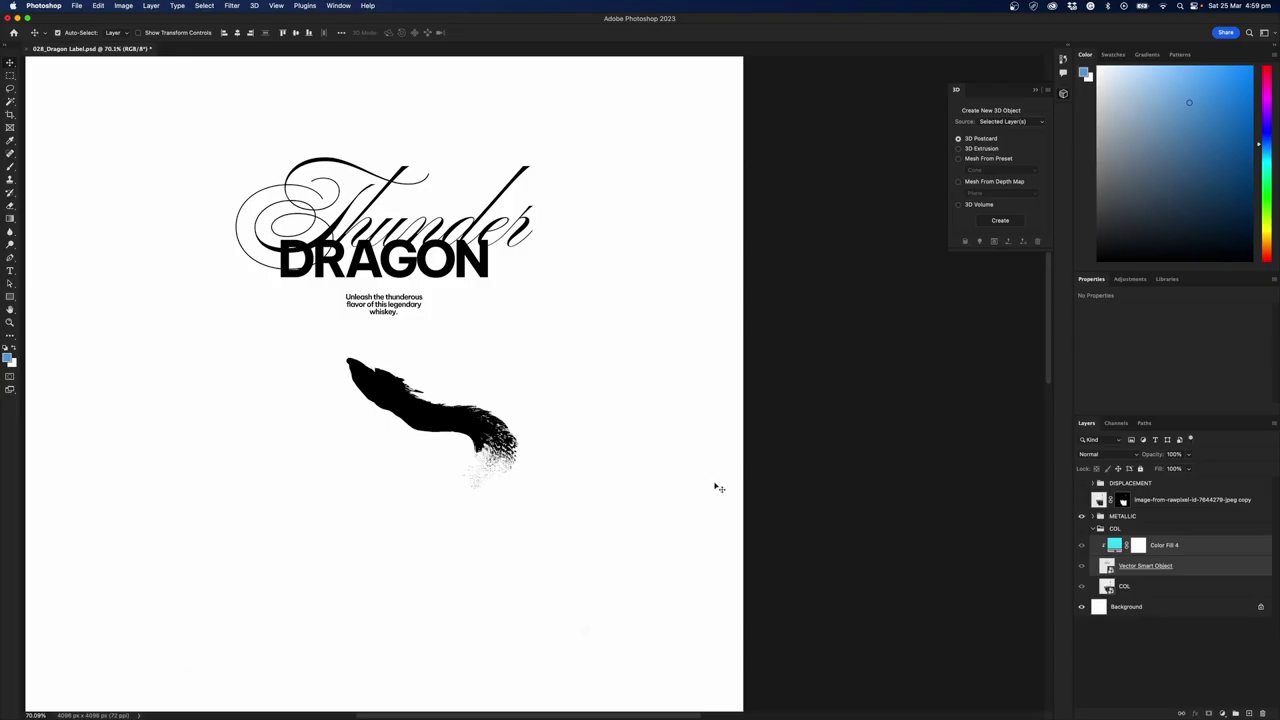
left_click(1125, 588)
left_click(1081, 516)
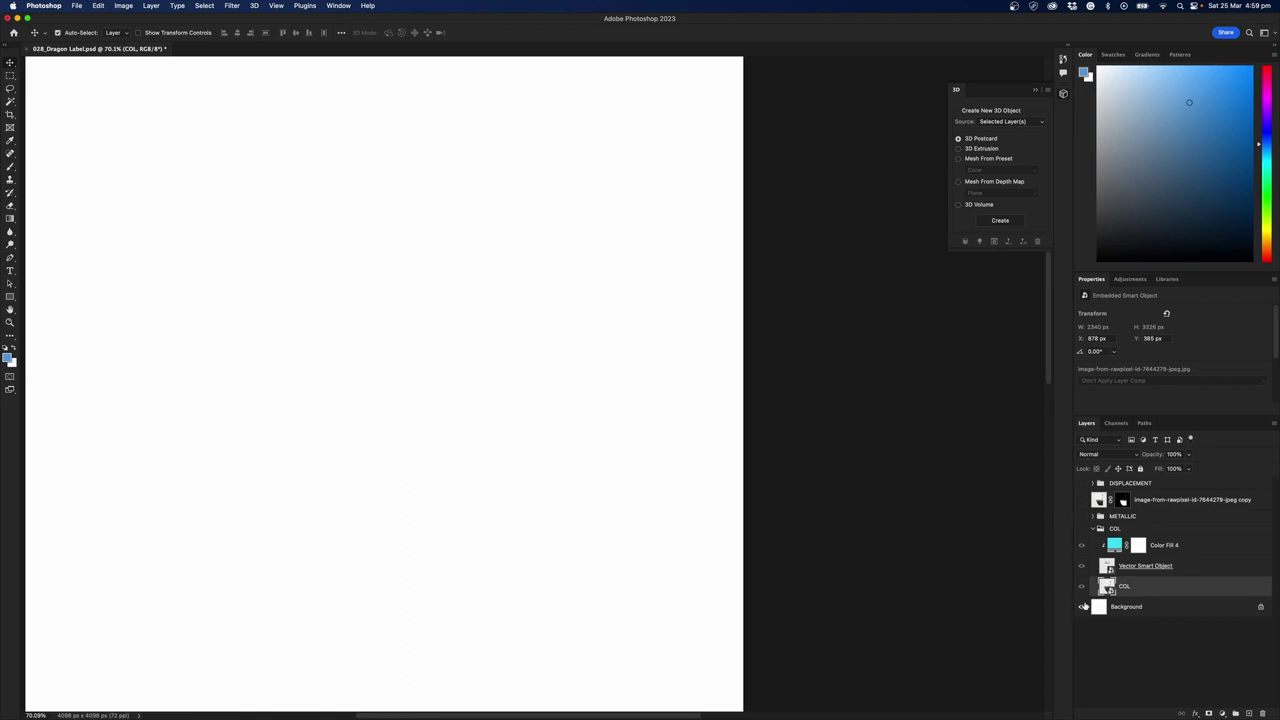
left_click(1080, 530)
left_click(1093, 529)
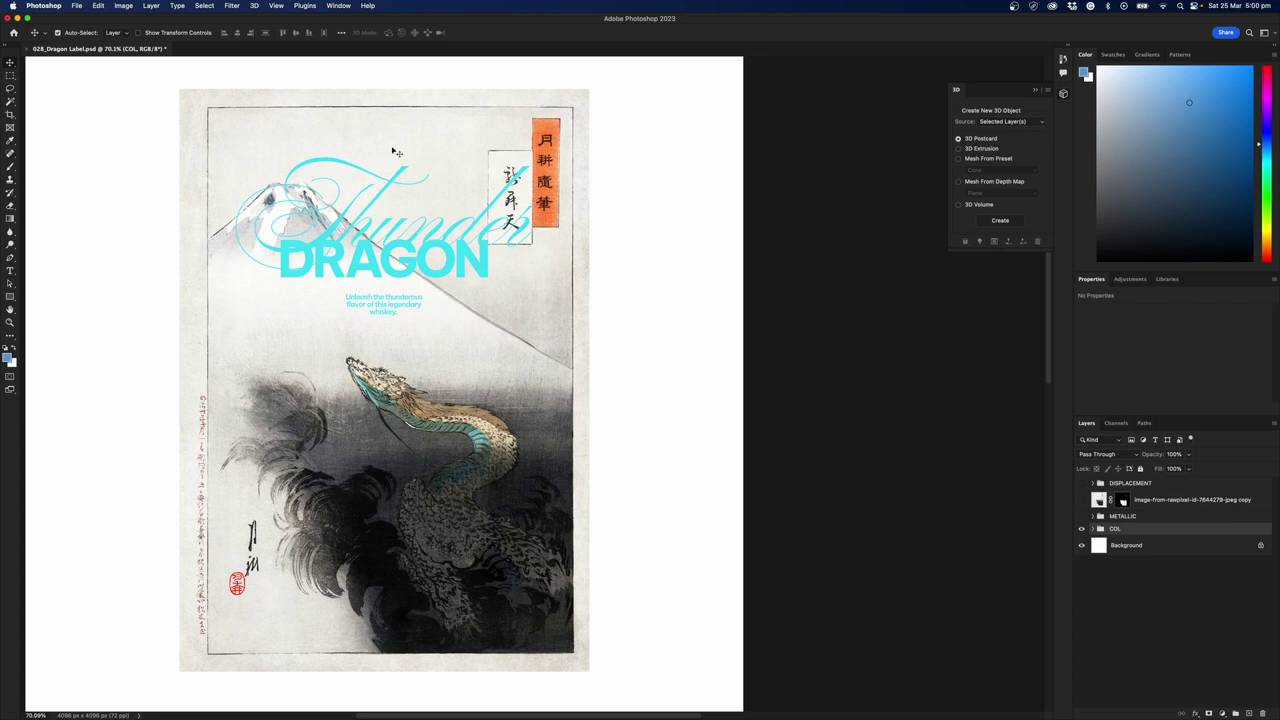
Switch to Blender and set the value of the Gamma node between the colour map and the shader to 1.
key("super")
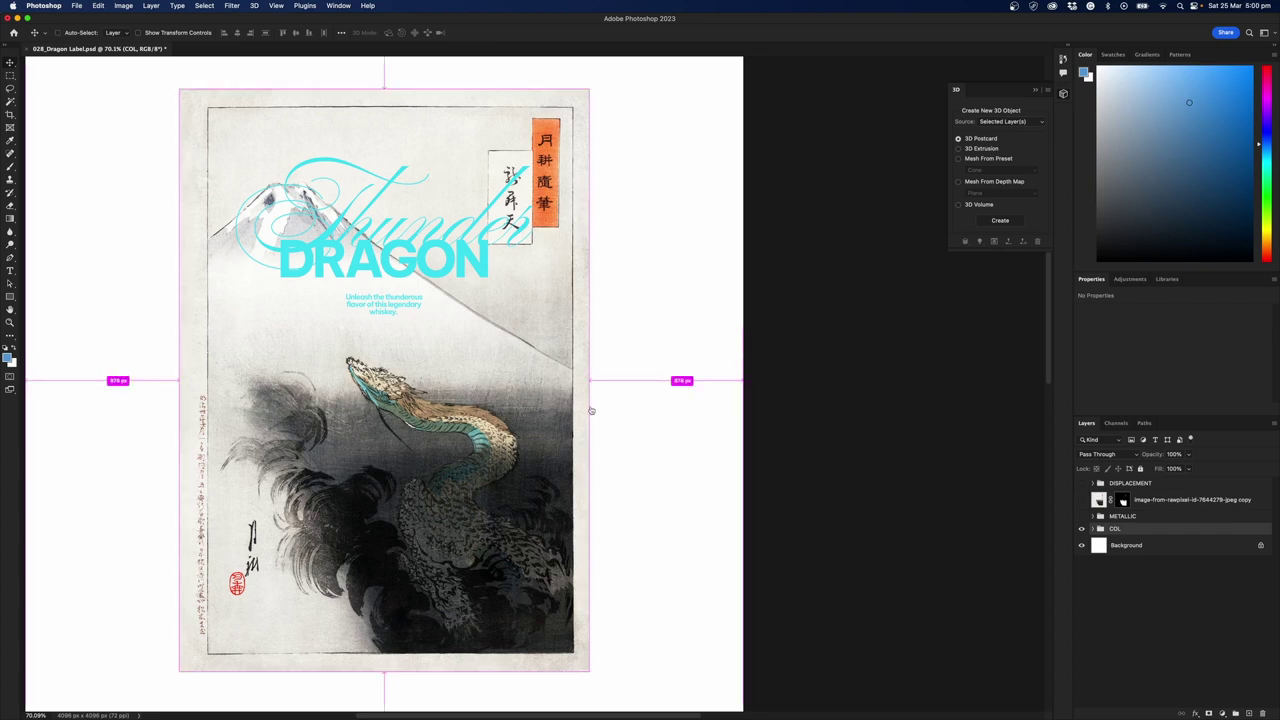
key("super+Tab")
scroll(812, 568, "up", 5)
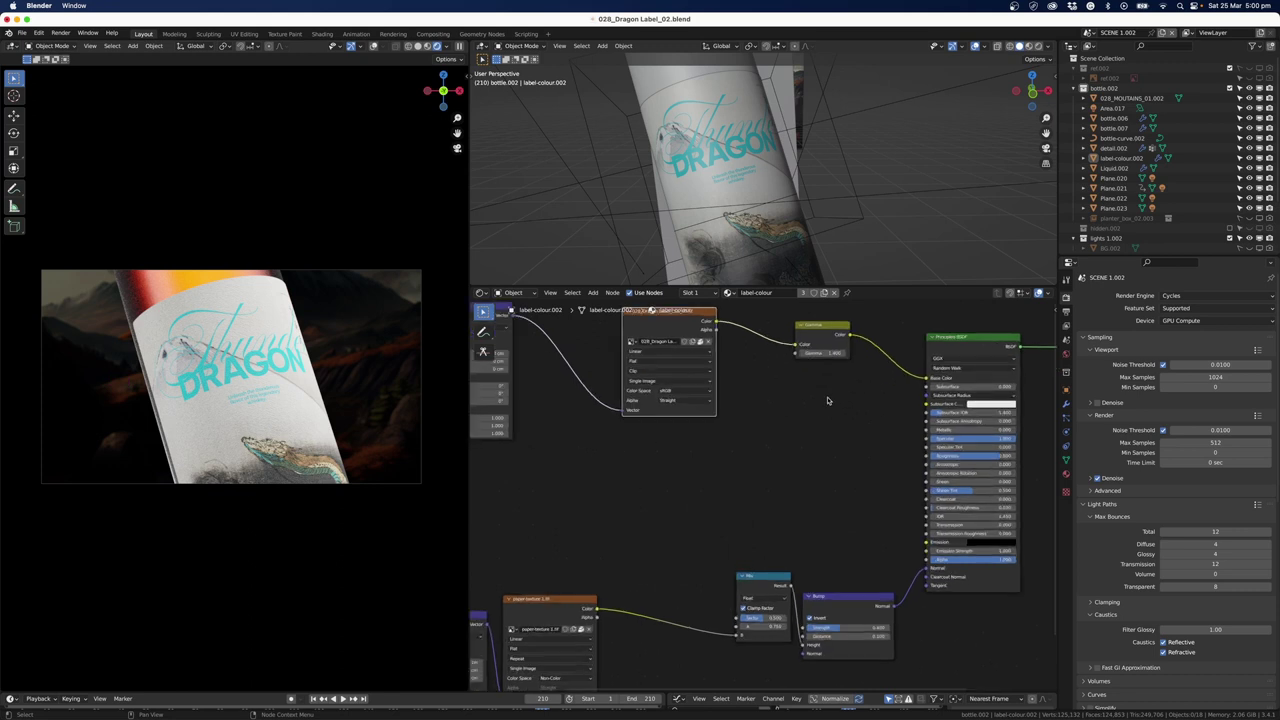
left_click(733, 476)
double_click(735, 495)
type("1")
key("Return")
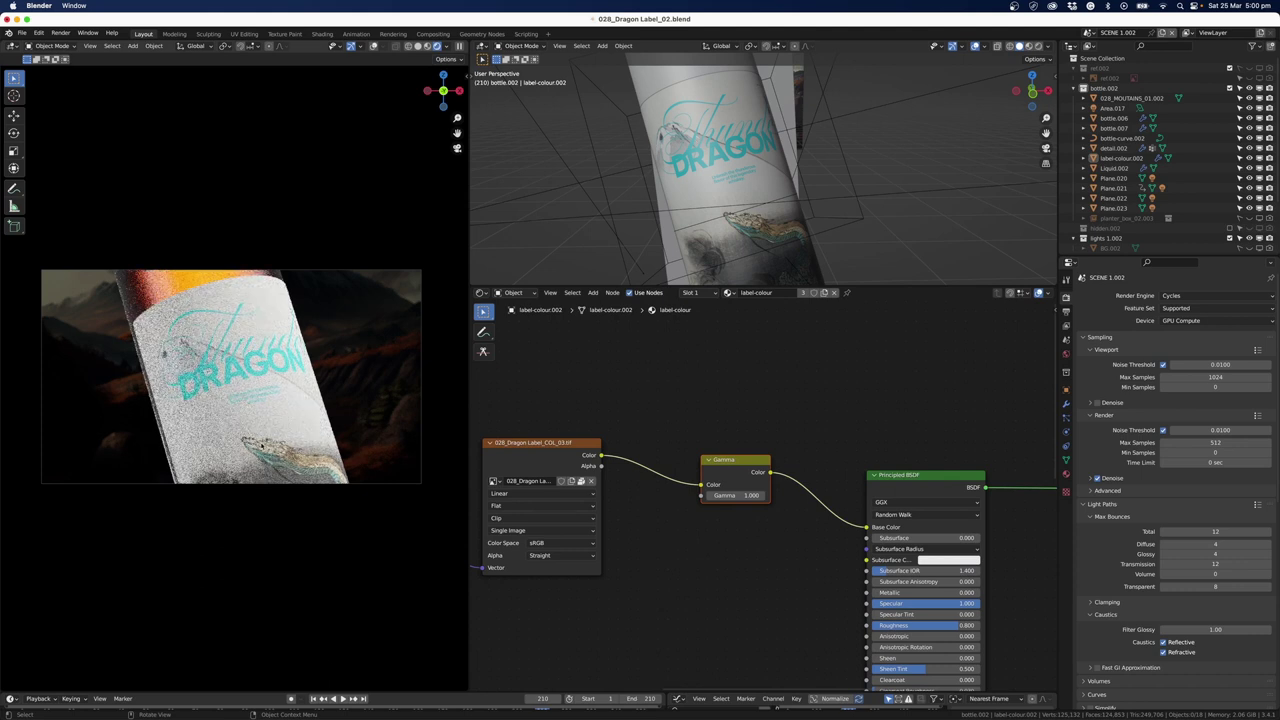
Set the Gamma node's value to 1.4 and compare the rendered label with the Photoshop artwork.
double_click(735, 495)
type("1.4")
key("Return")
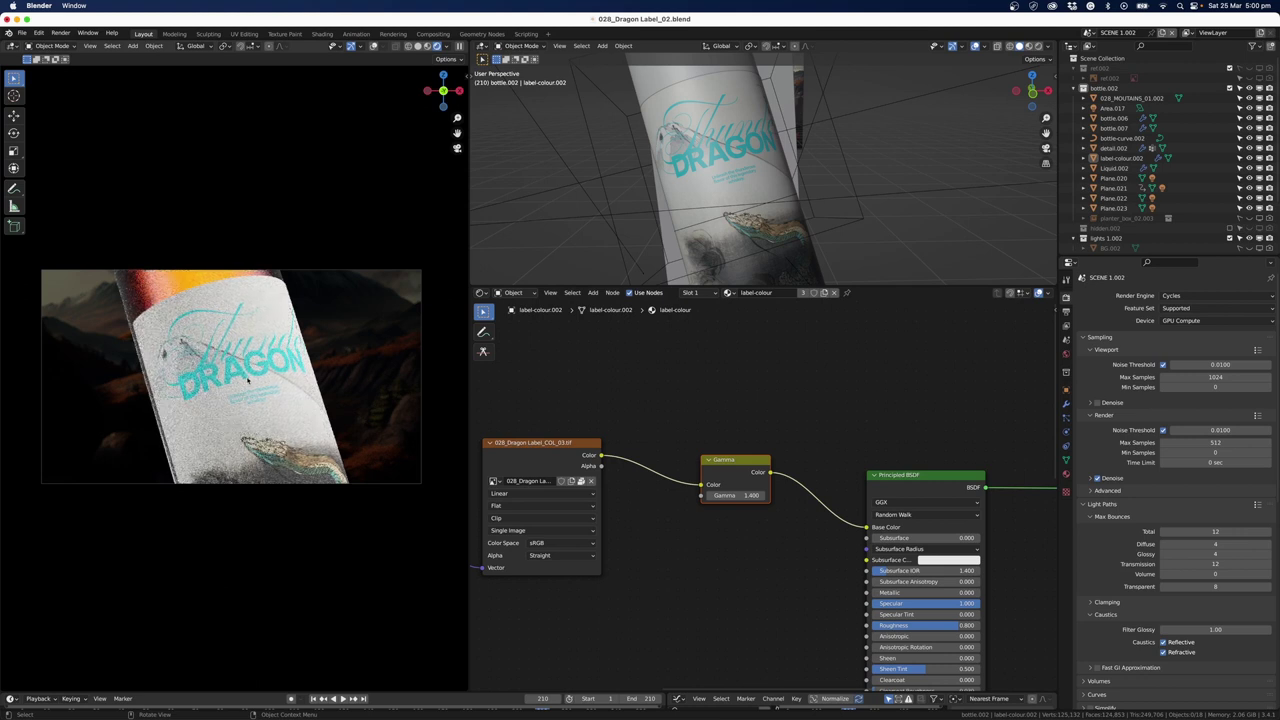
key("super+Tab")
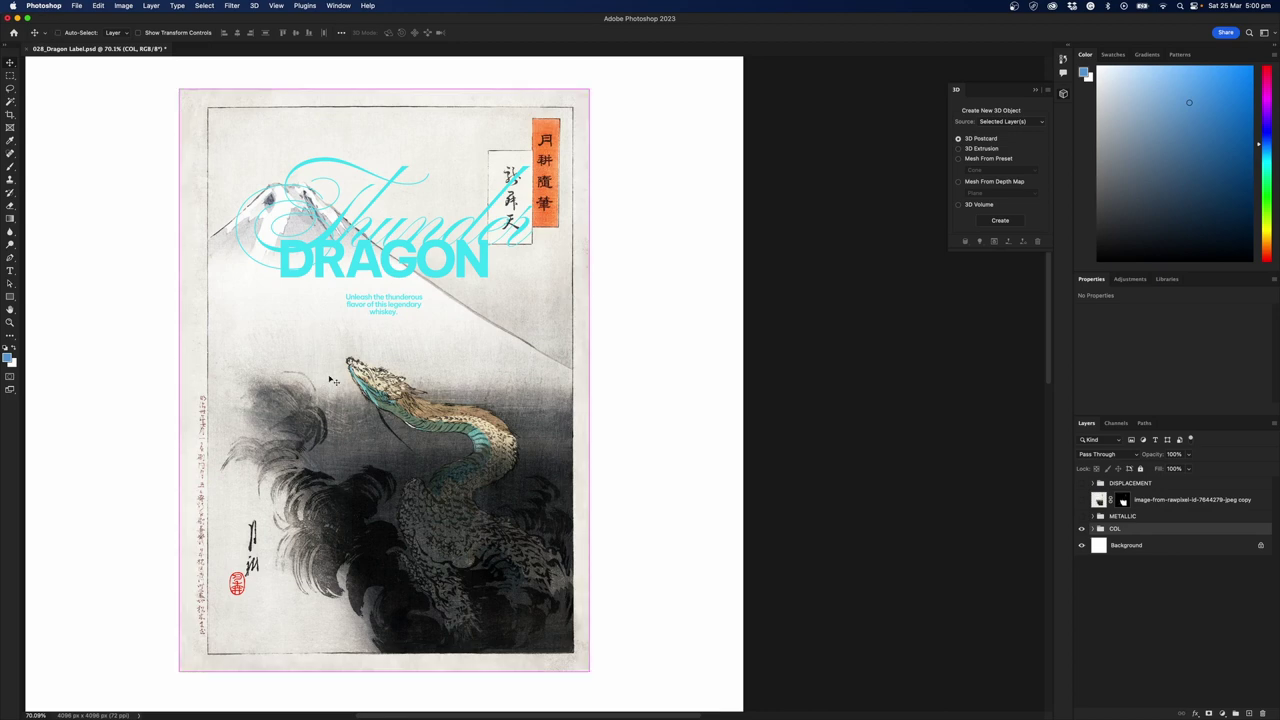
key("super+Tab")
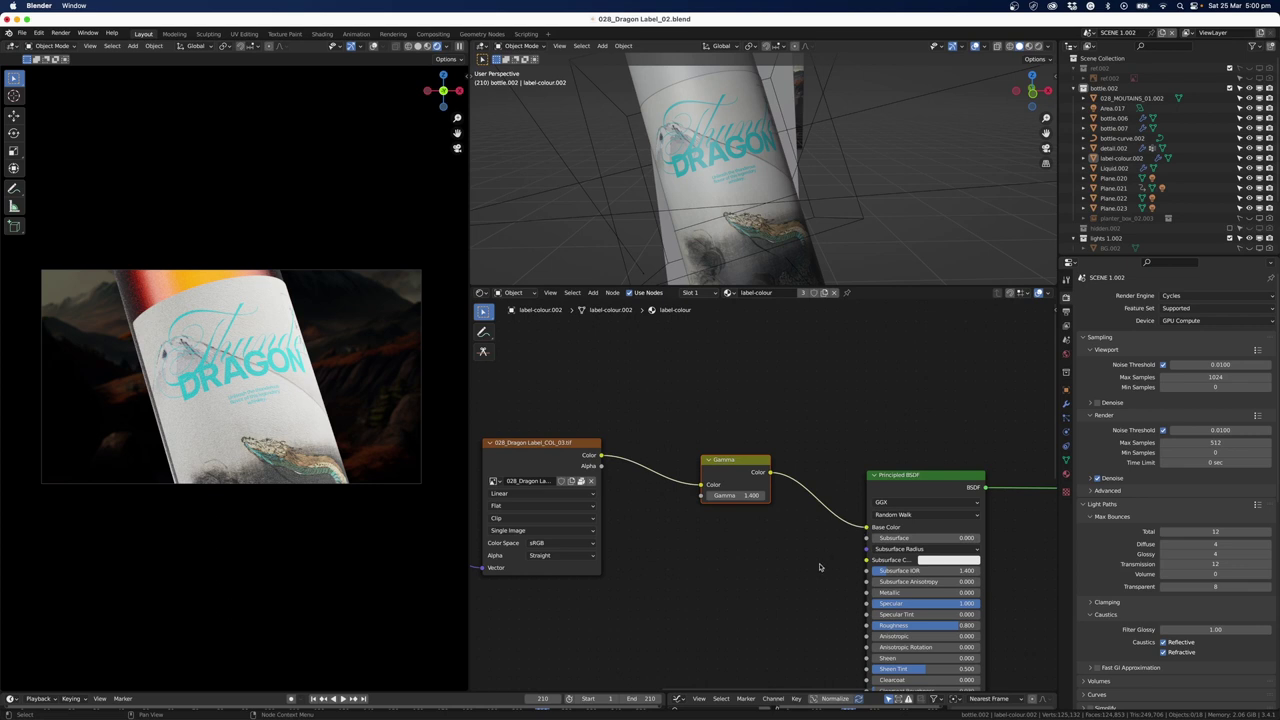
Move the paper-texture image node closer to the Mix node and shift the Mix node slightly away from Bump.
scroll(819, 567, "down", 4)
scroll(766, 479, "down", 5)
left_click(673, 607)
left_click_drag(673, 607, 739, 607)
scroll(622, 476, "right", 5)
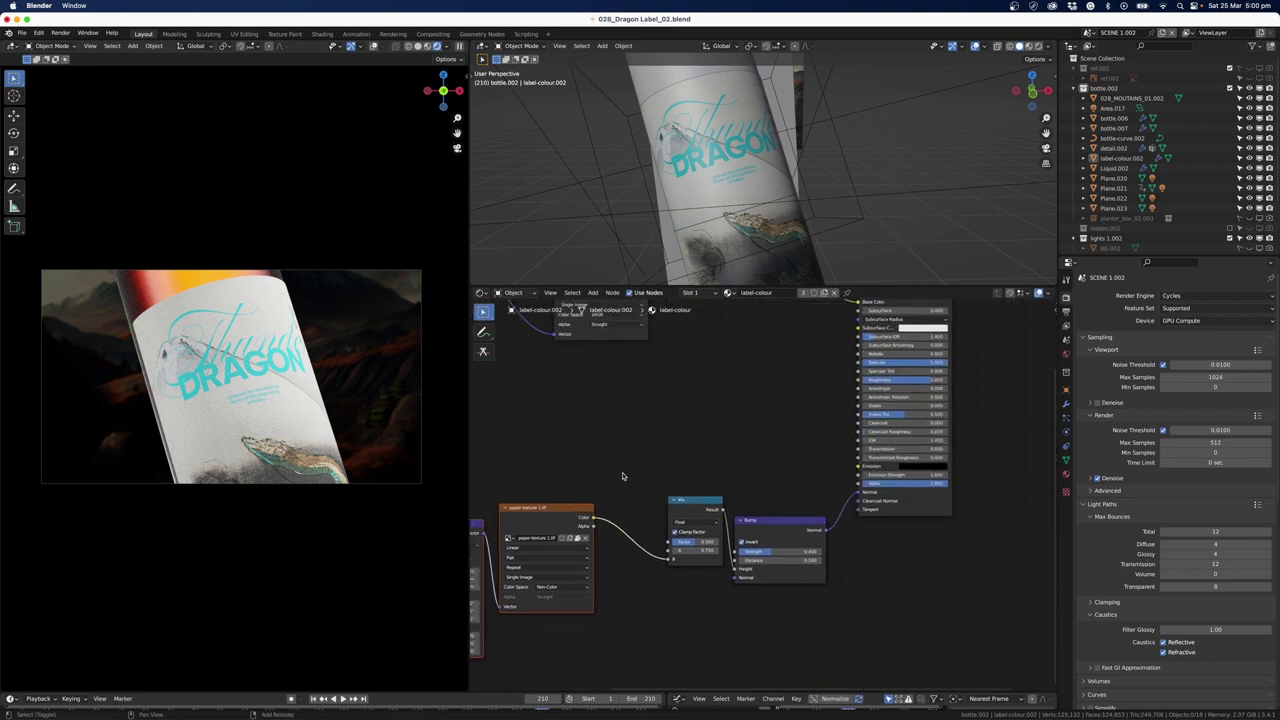
scroll(622, 476, "left", 1)
left_click_drag(569, 505, 601, 509)
scroll(628, 543, "up", 2)
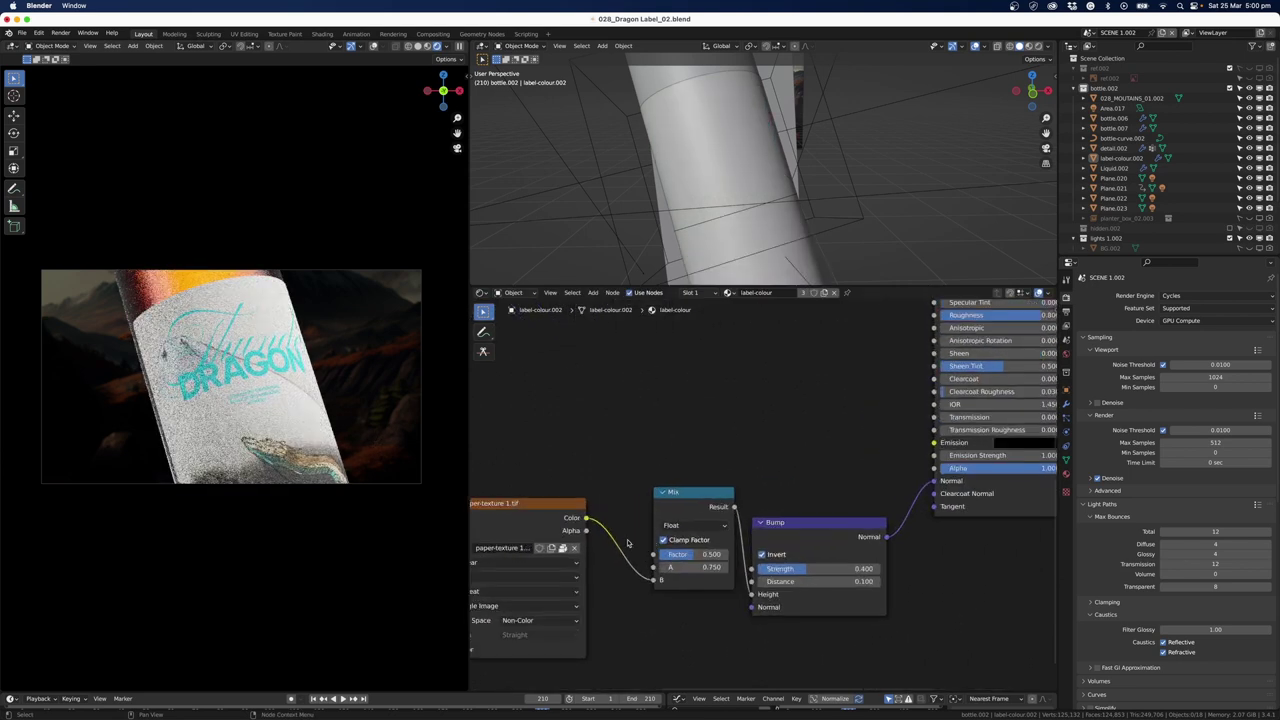
scroll(628, 543, "left", 3)
scroll(628, 543, "down", 2)
left_click_drag(730, 463, 719, 456)
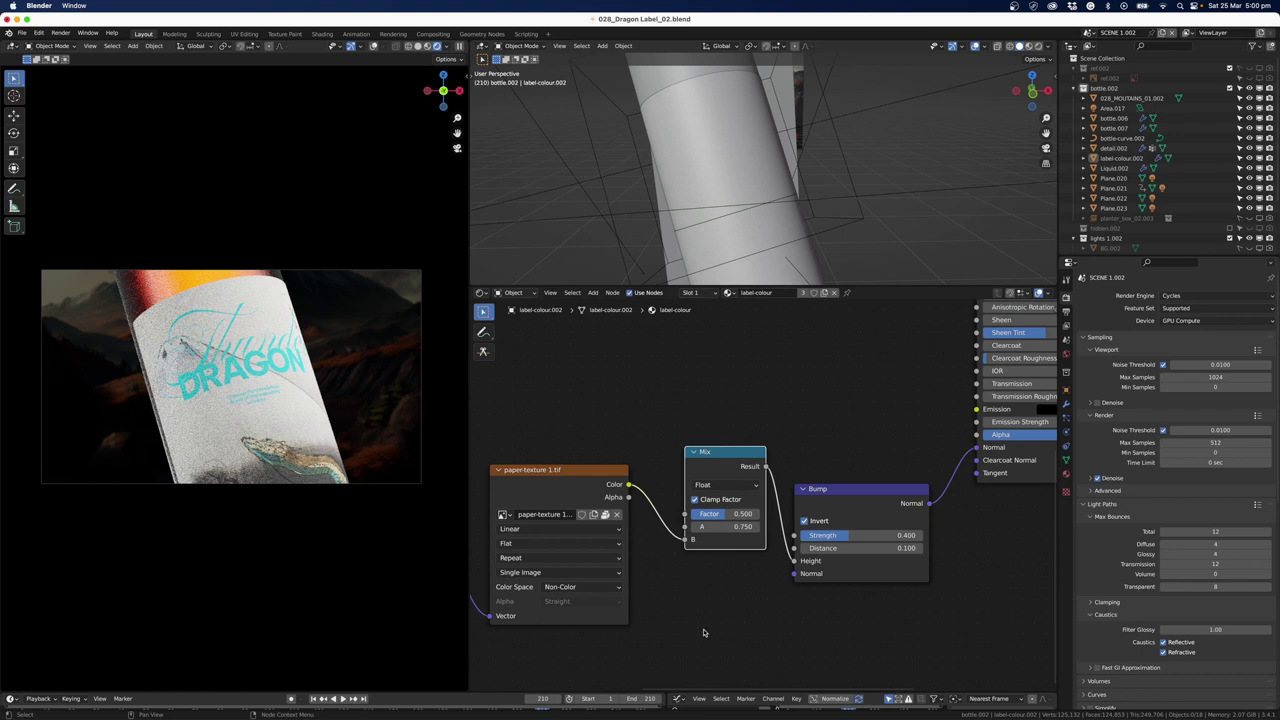
Examine the Bump node's settings and connections, and inspect the paper surface on the rendered label up close.
scroll(690, 560, "down", 2)
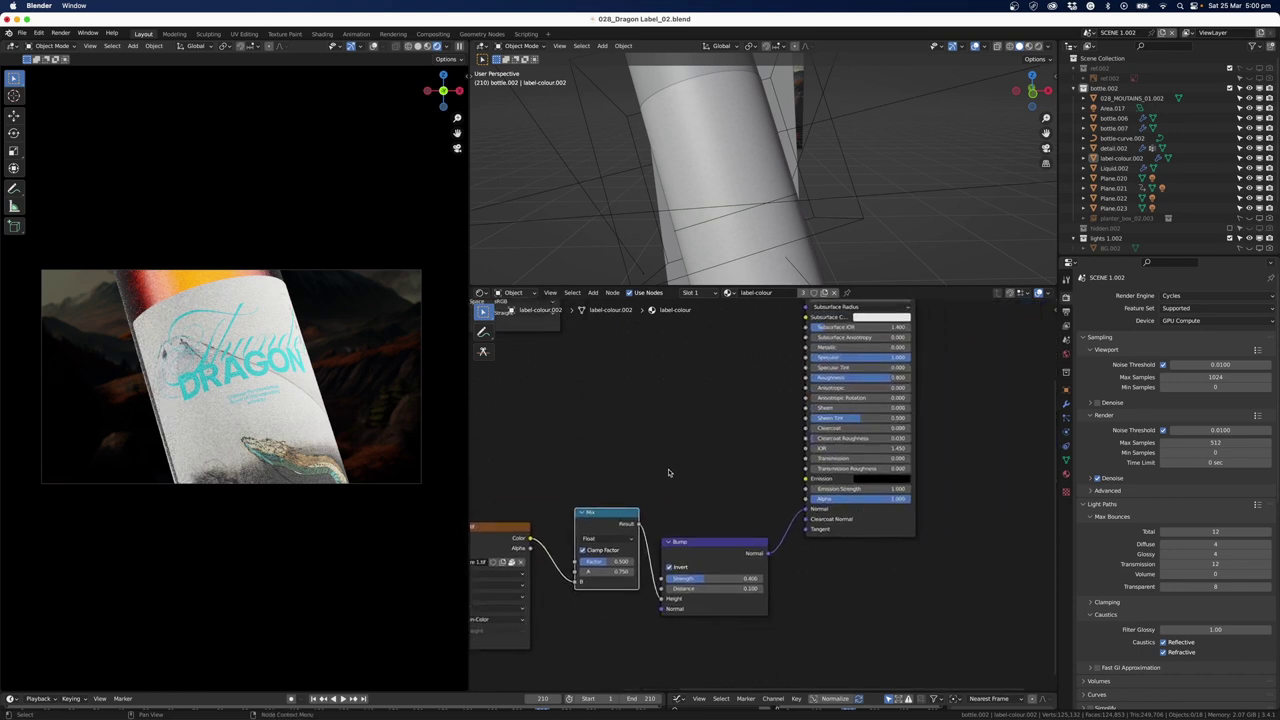
left_click(718, 562)
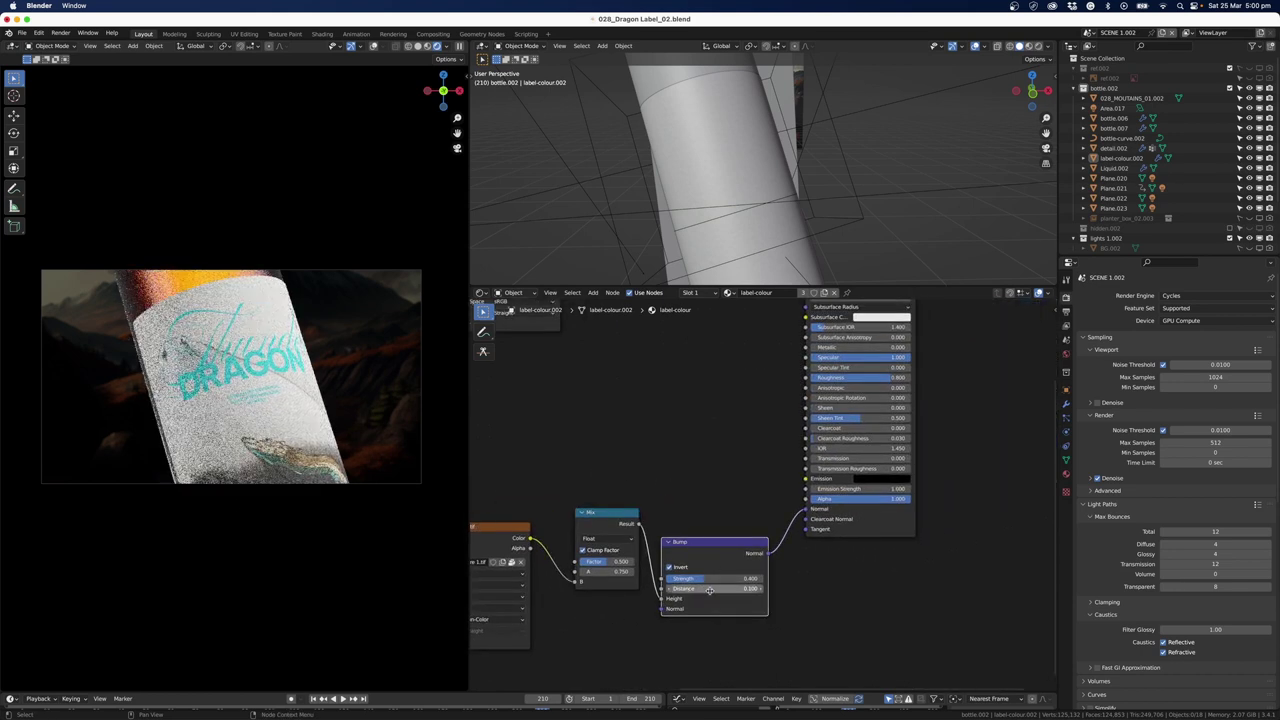
scroll(709, 590, "up", 2)
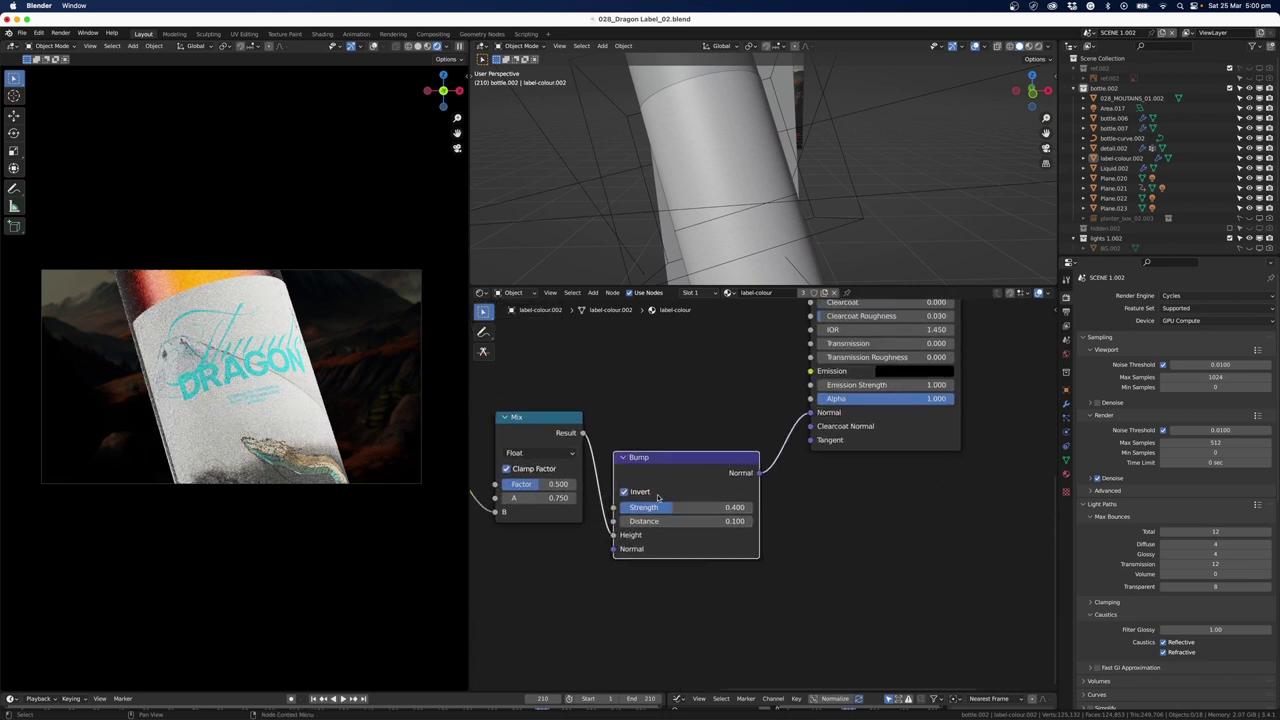
left_click_drag(615, 540, 613, 535)
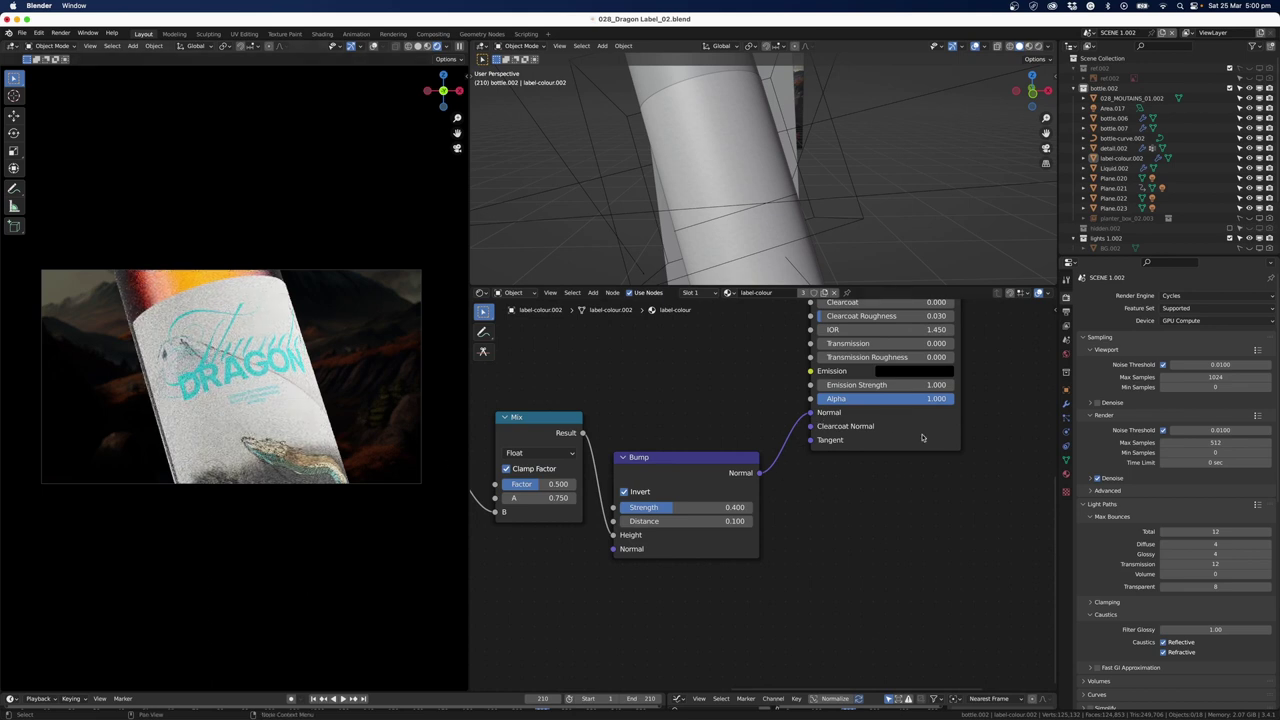
middle_click_drag(240, 390, 218, 424)
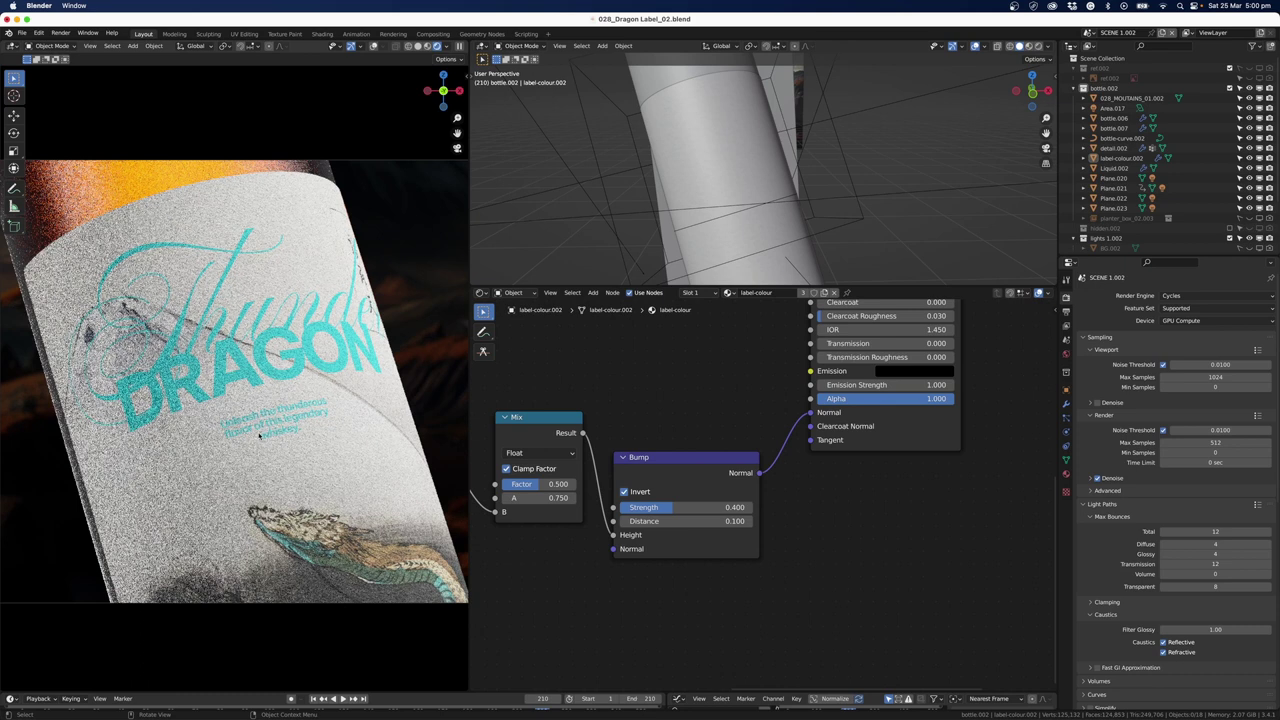
key("KP_0")
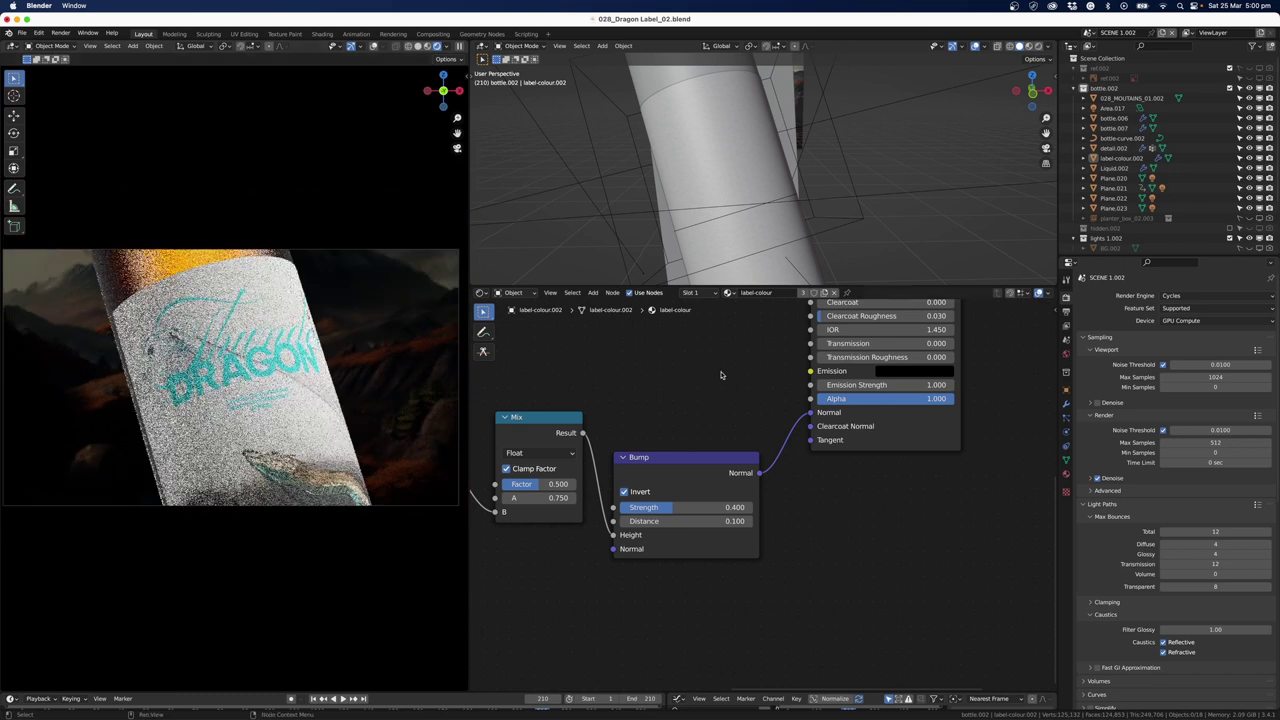
Add an Image Texture node in the space between the colour map and paper-texture nodes.
scroll(663, 380, "down", 2)
middle_click_drag(666, 389, 850, 492)
key("shift+a")
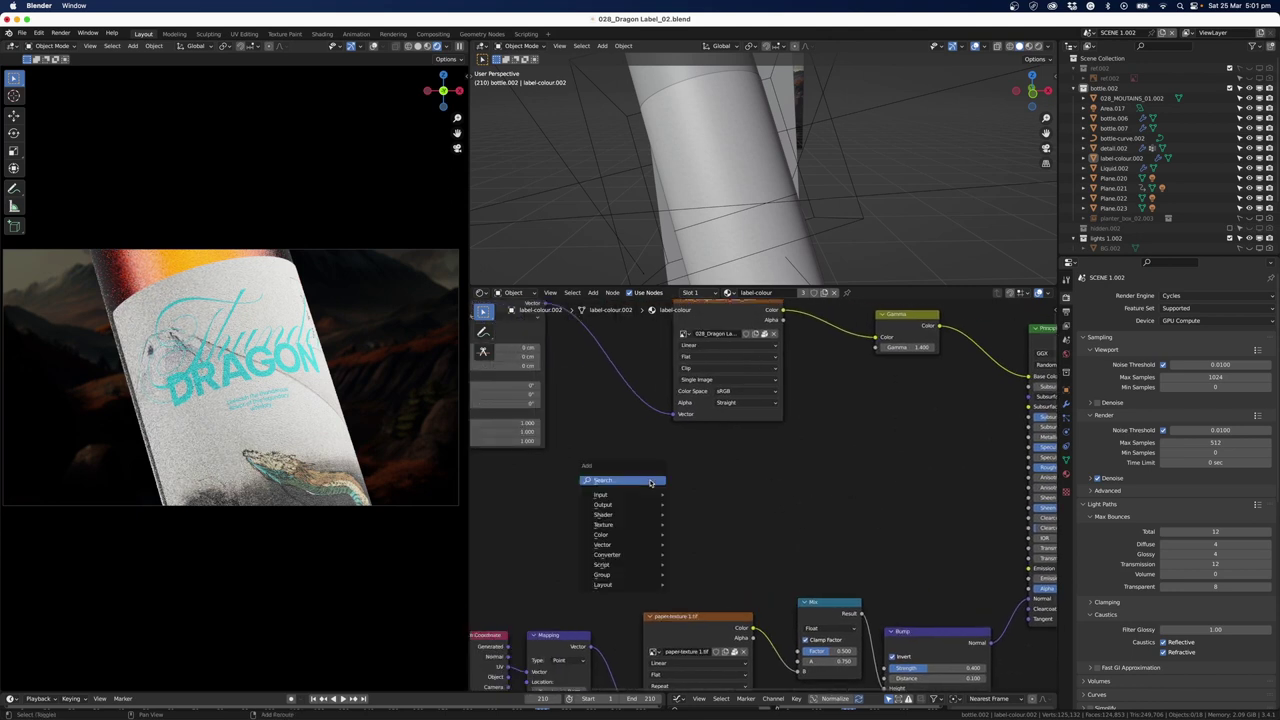
left_click(649, 481)
type("image")
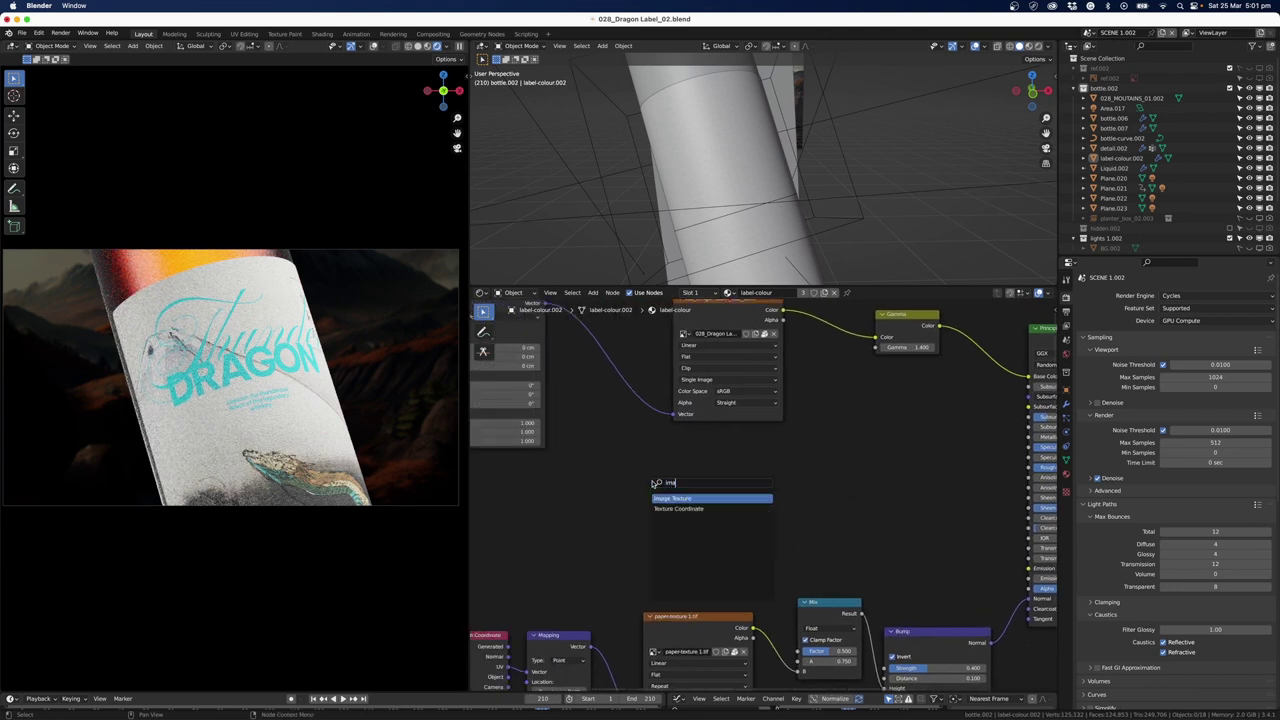
key("Return")
left_click(638, 482)
Link the upper Mapping node's Vector output to the new Image Texture node and load 028_Dragon Label_MET_04.tif into it.
scroll(619, 364, "left", 3)
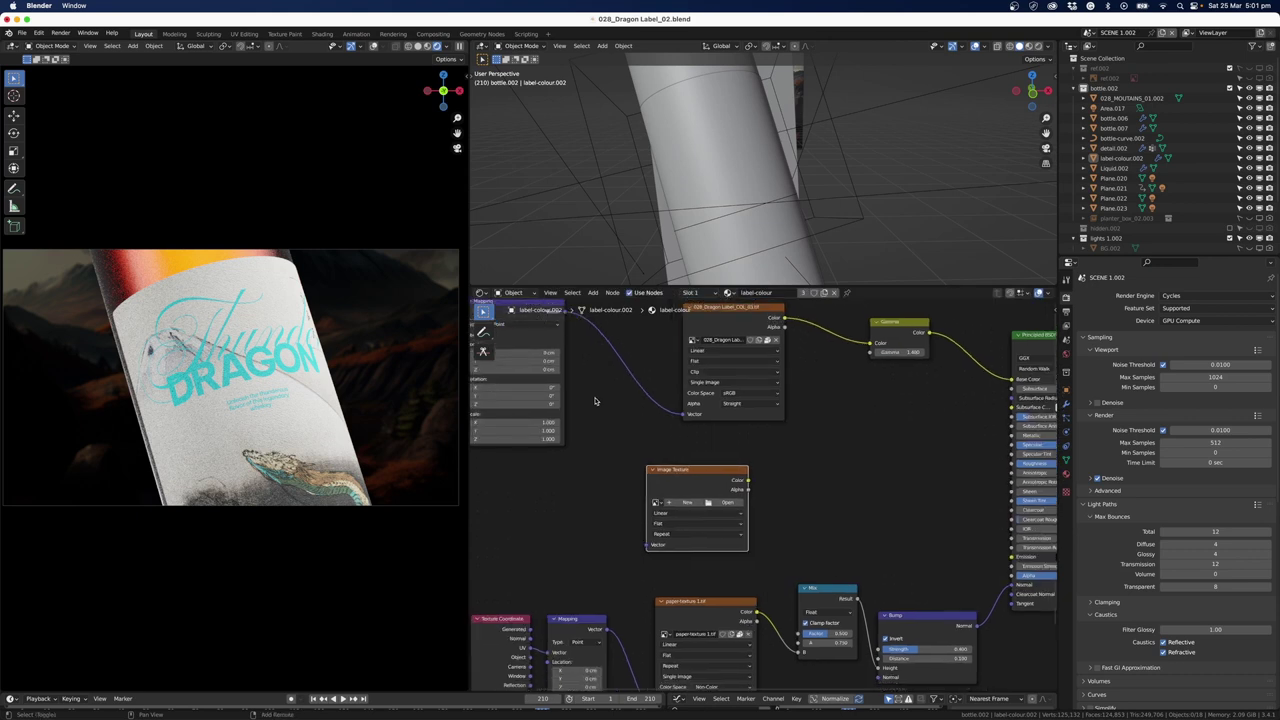
left_click_drag(616, 336, 698, 568)
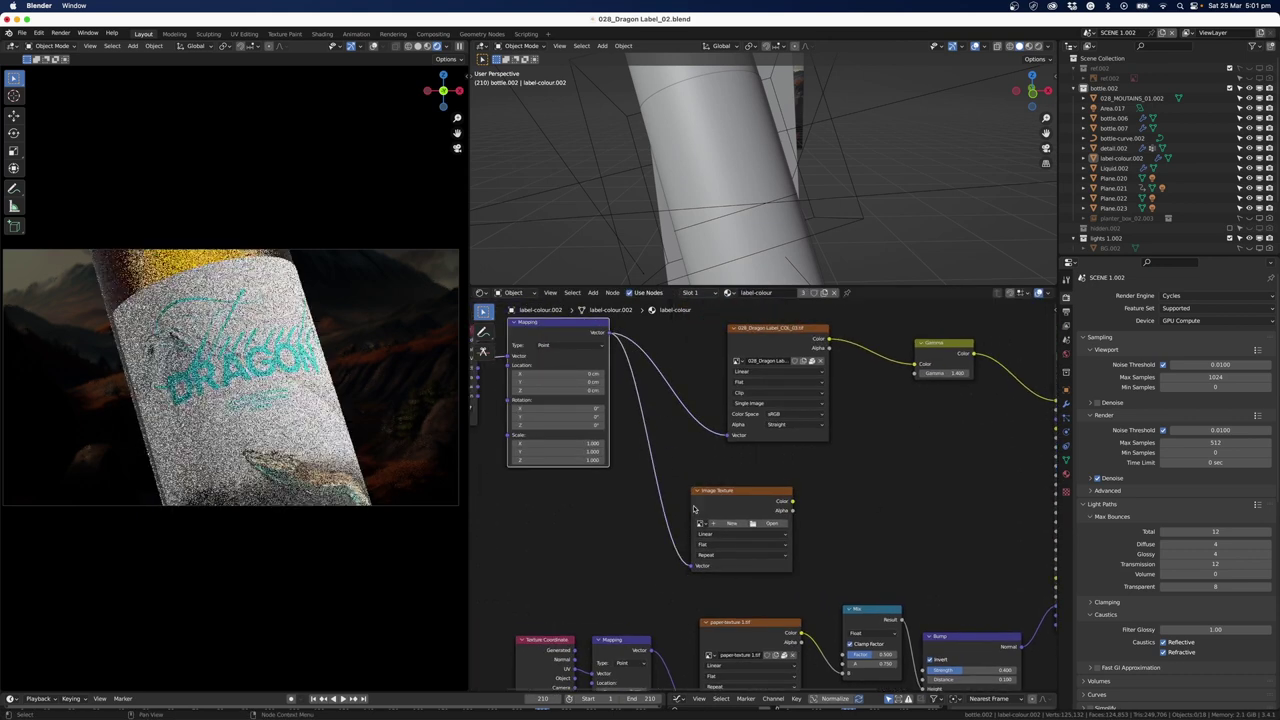
left_click(770, 523)
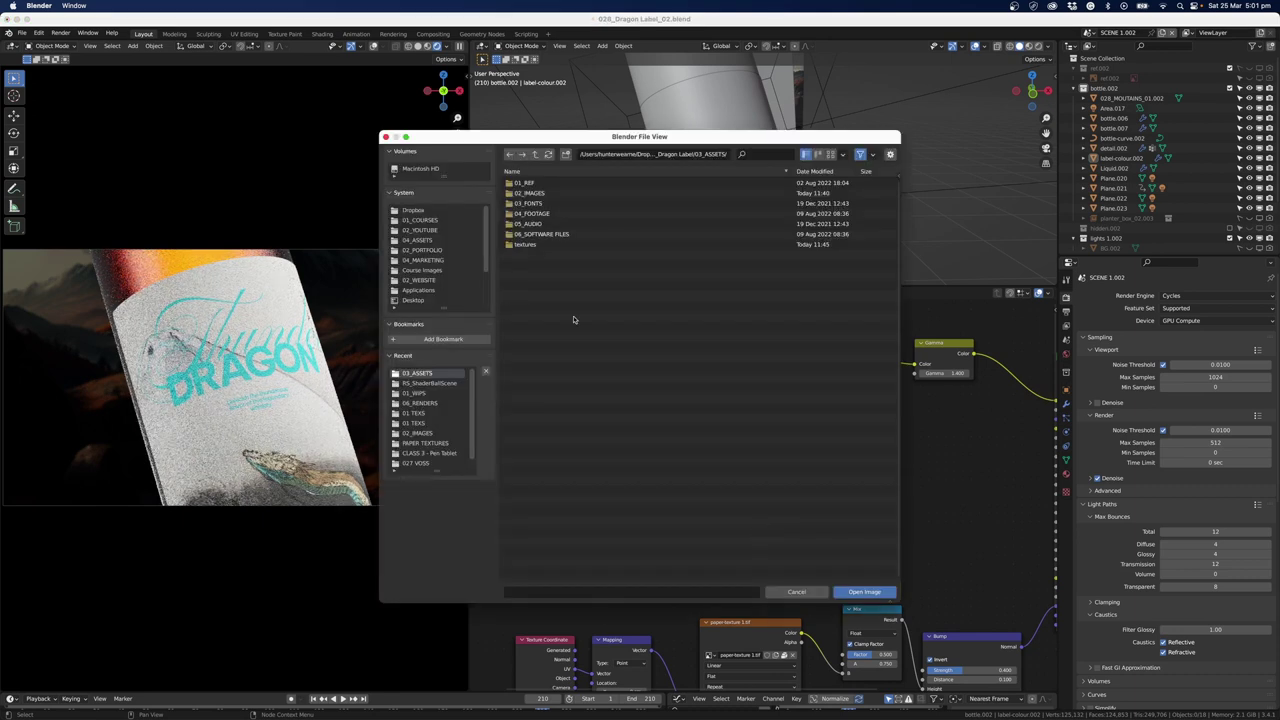
left_click(422, 250)
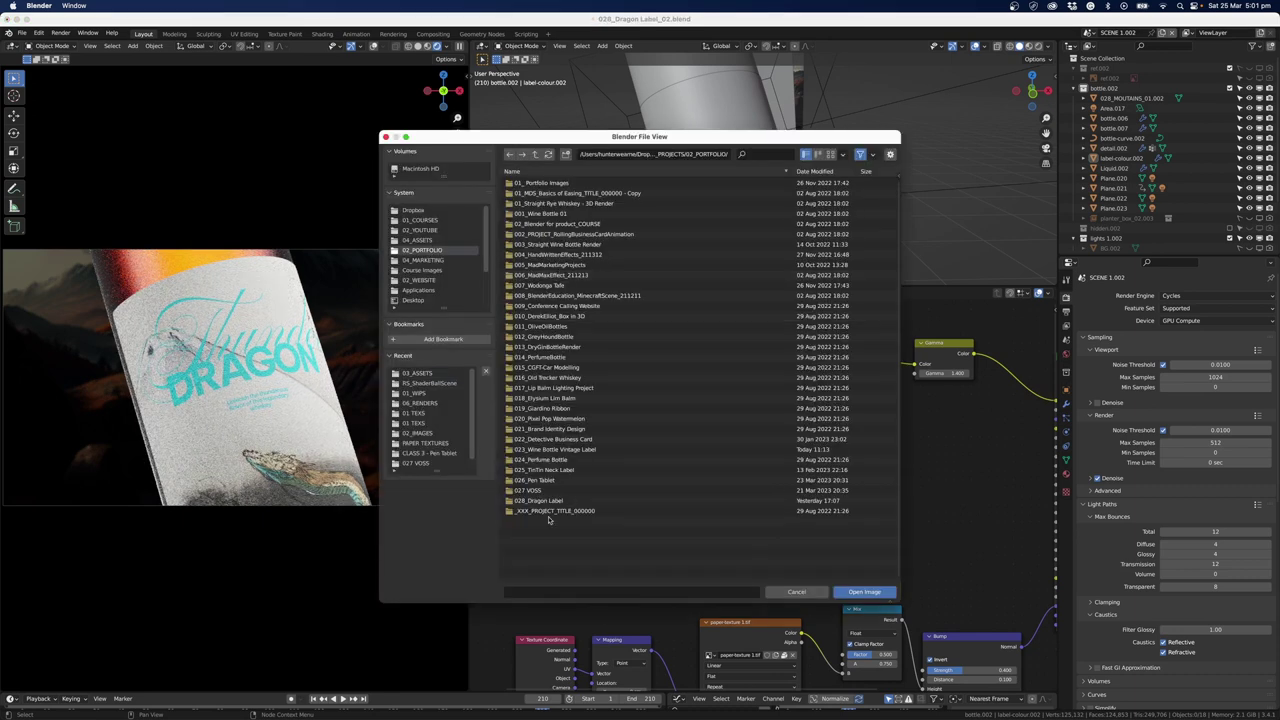
left_click(538, 503)
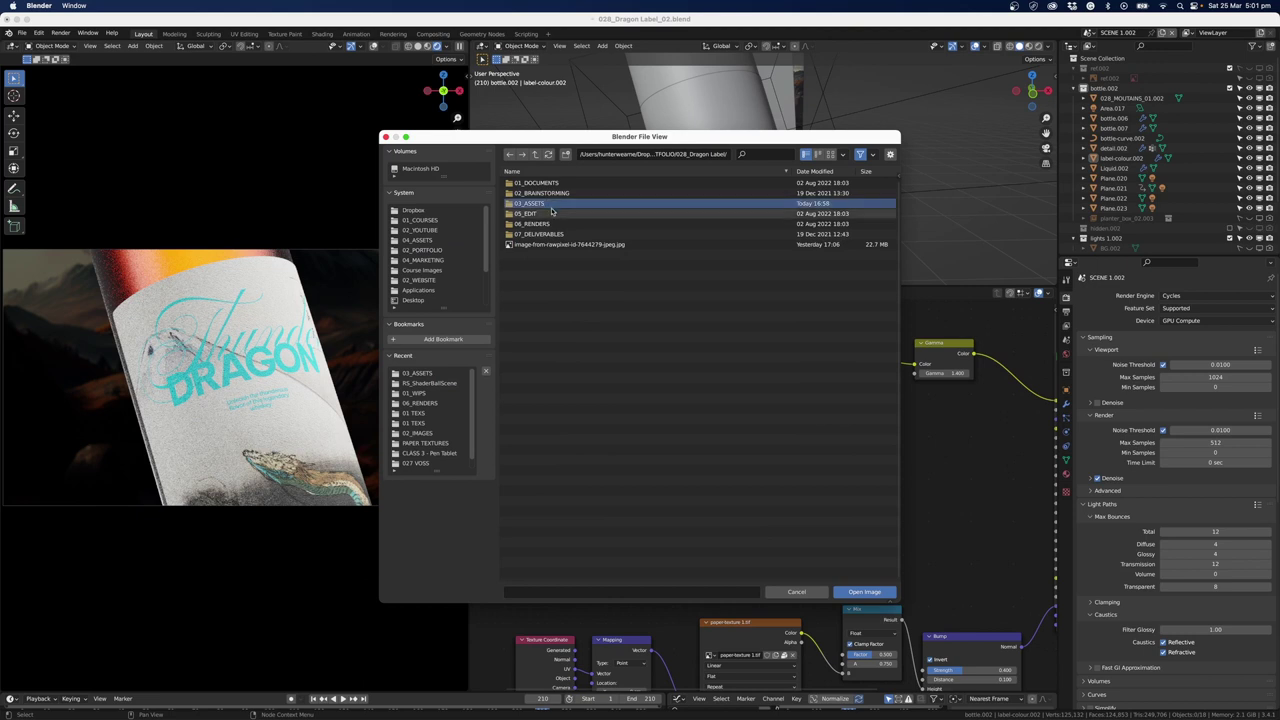
left_click(550, 203)
left_click(532, 193)
left_click(528, 183)
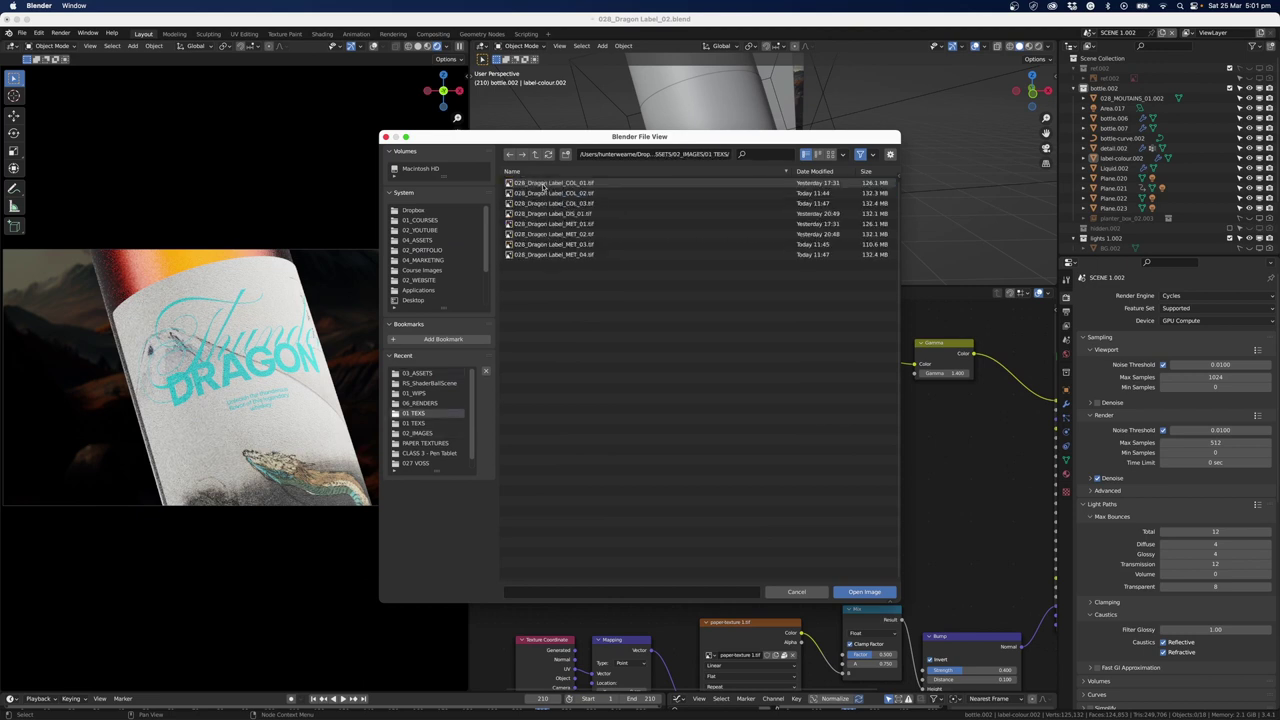
left_click(560, 254)
left_click(862, 591)
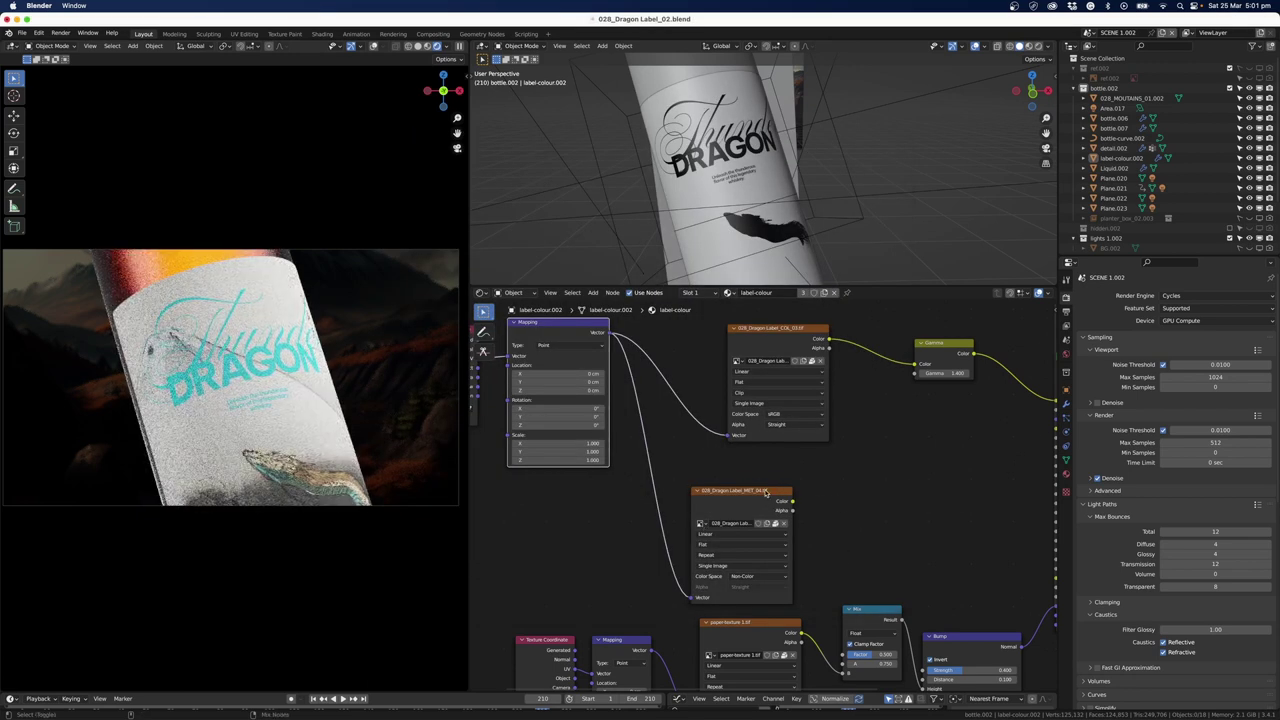
Preview the MET_04 map directly on the rendered label and move its image node slightly up.
left_click_drag(792, 501, 1055, 428)
middle_click_drag(866, 534, 743, 532)
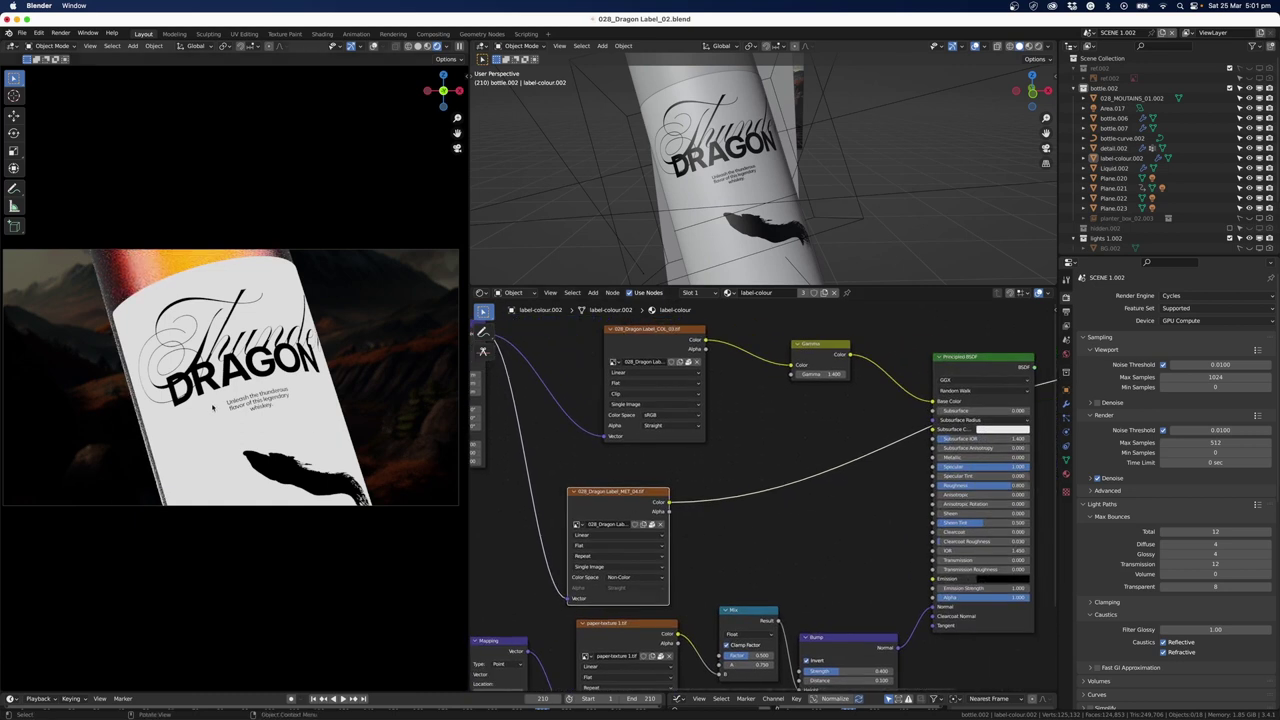
left_click_drag(618, 495, 625, 474)
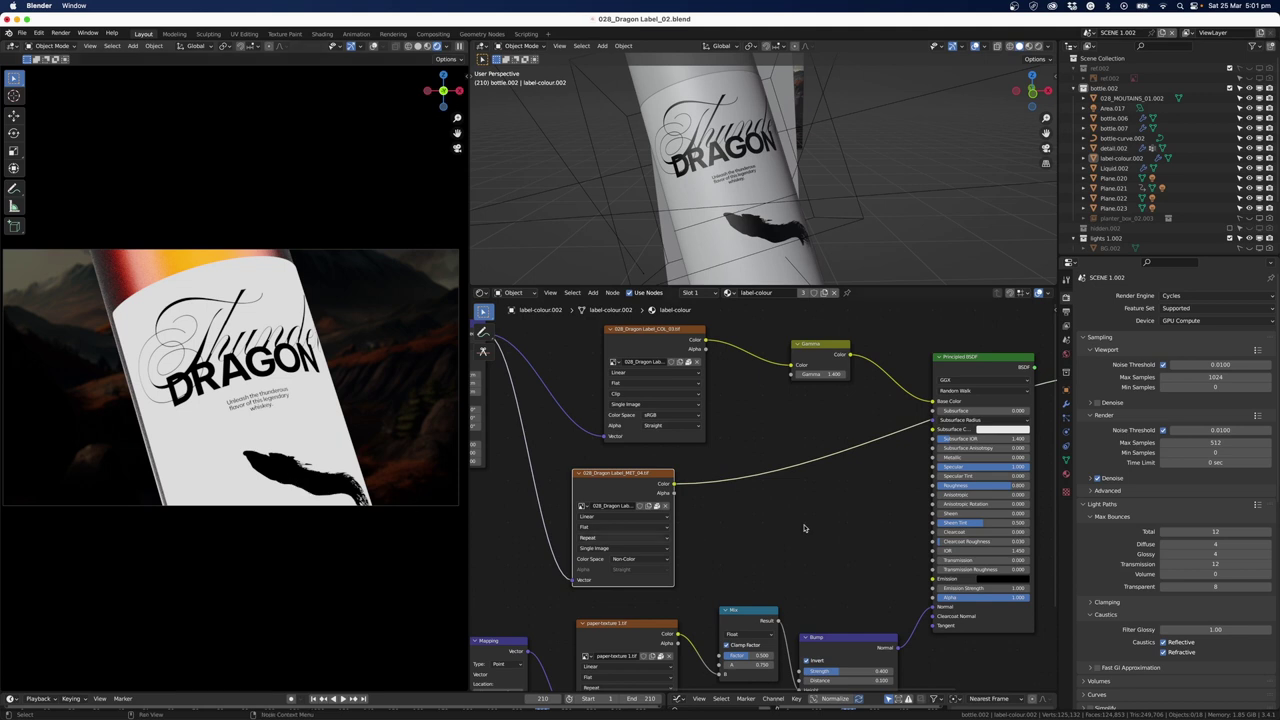
key("BackSpace")
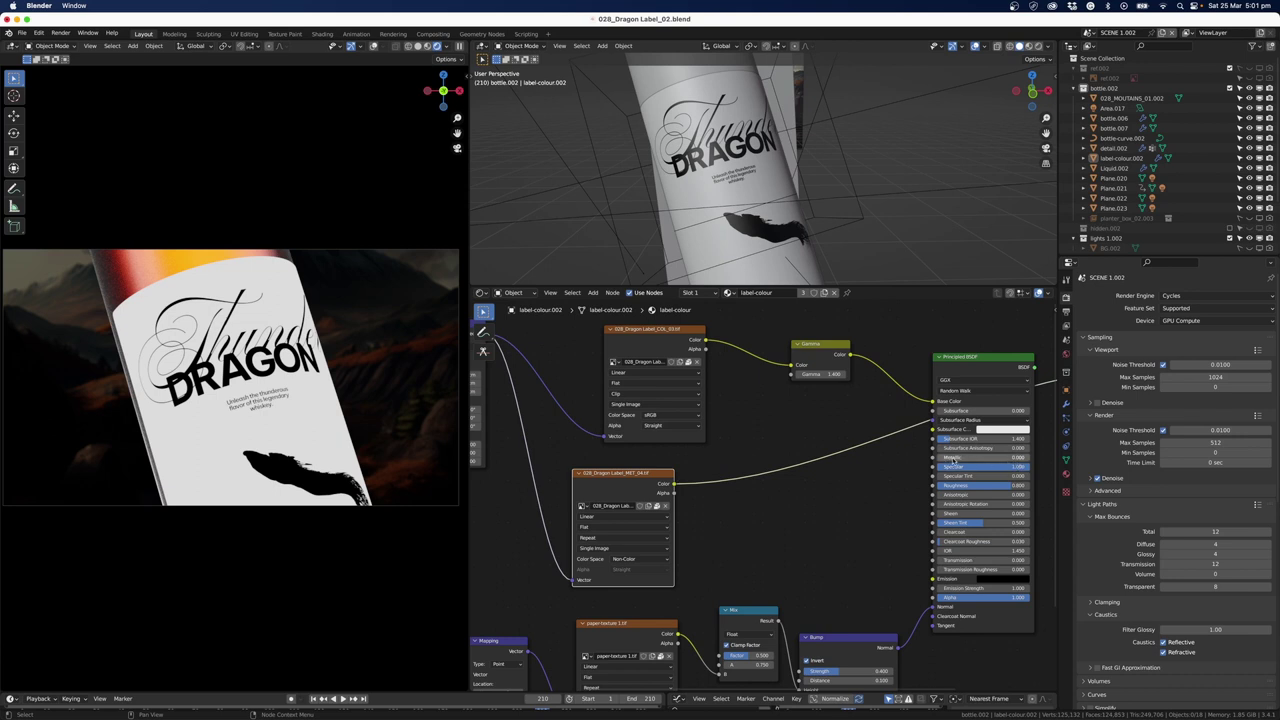
Add an Invert node and insert it into the link coming from the MET_04 map's Color output.
left_click(782, 607)
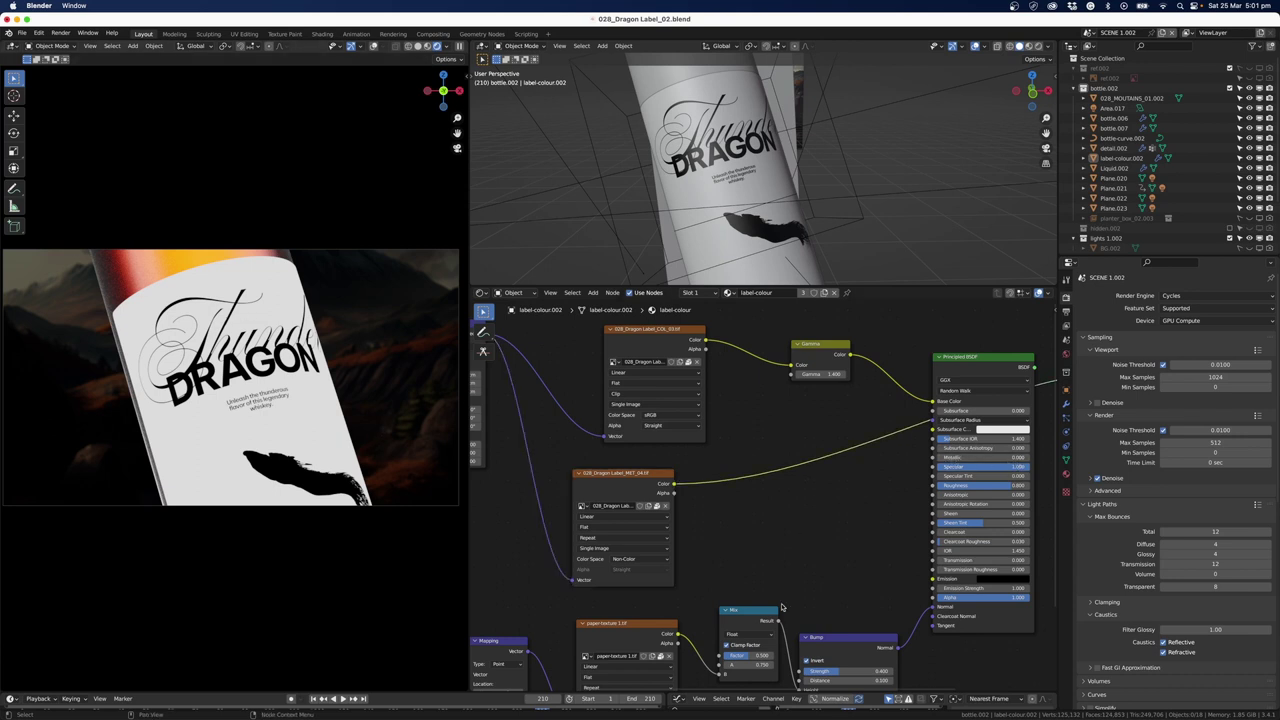
key("shift+a")
left_click(760, 525)
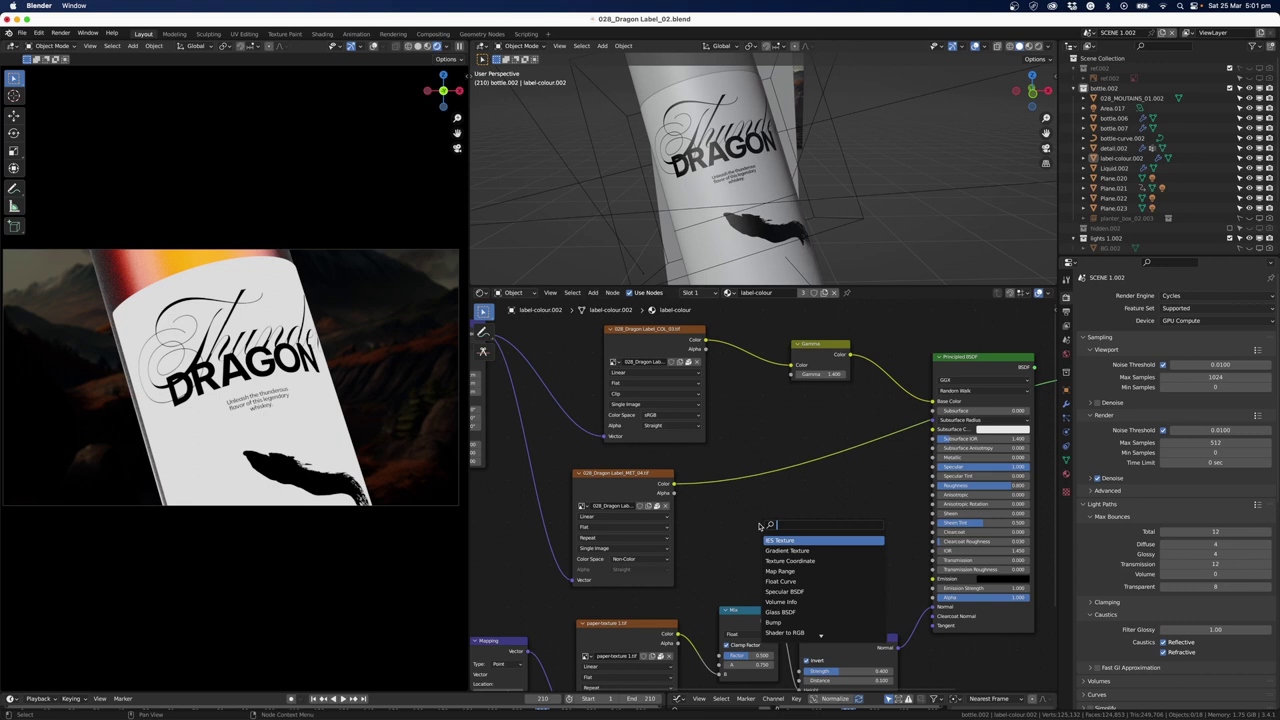
type("invert")
key("Return")
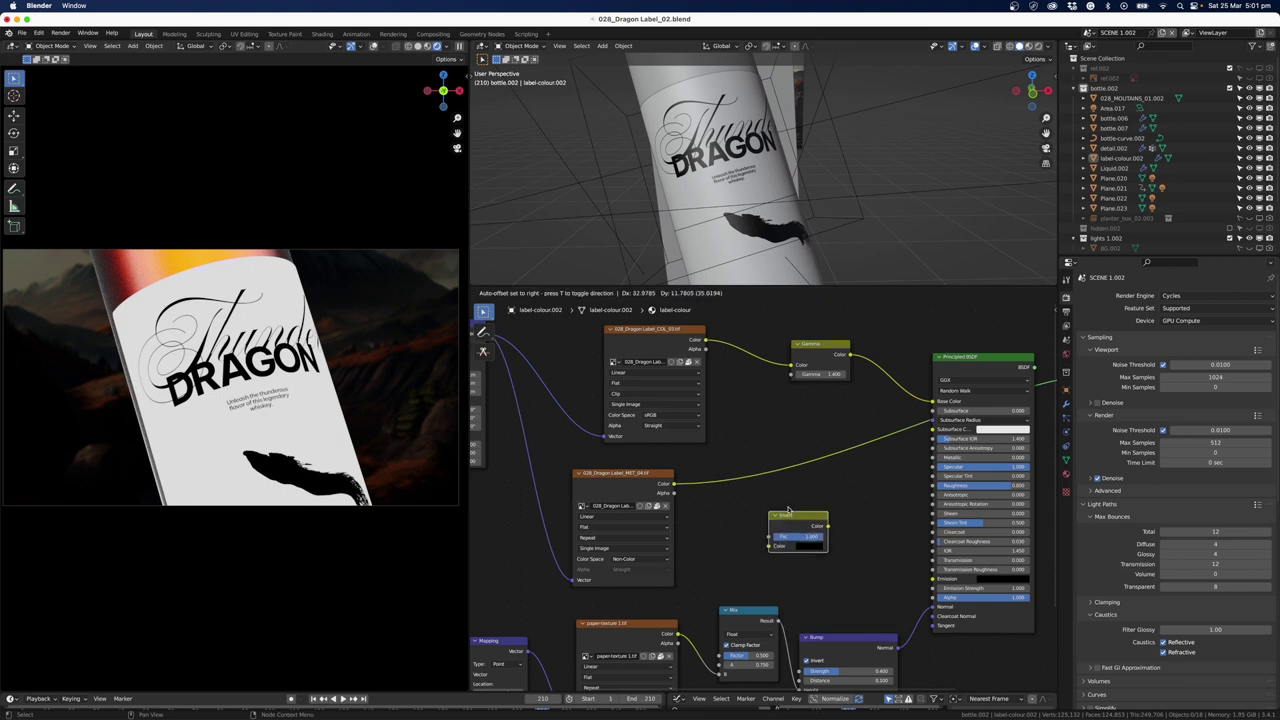
left_click(782, 474)
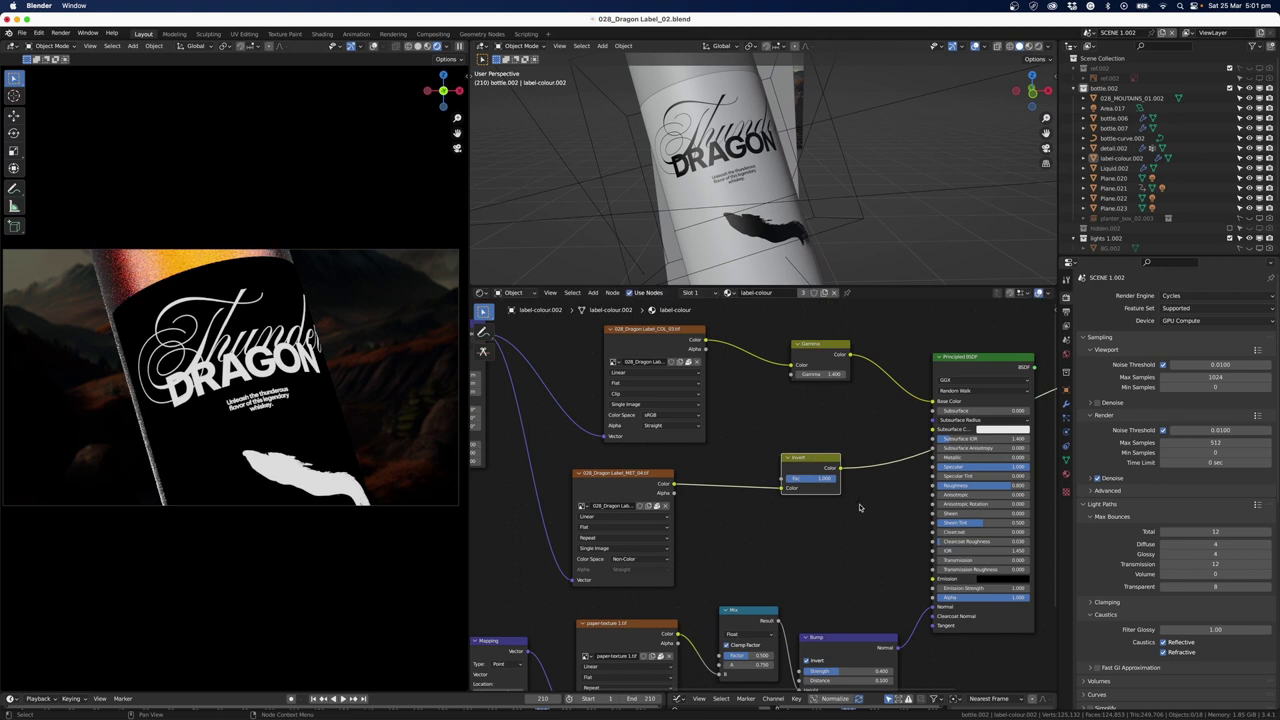
Connect the Invert node's Color output to the Principled BSDF's Metallic input and route the shader back into the Material Output's Surface.
scroll(810, 515, "right", 5)
scroll(730, 515, "right", 4)
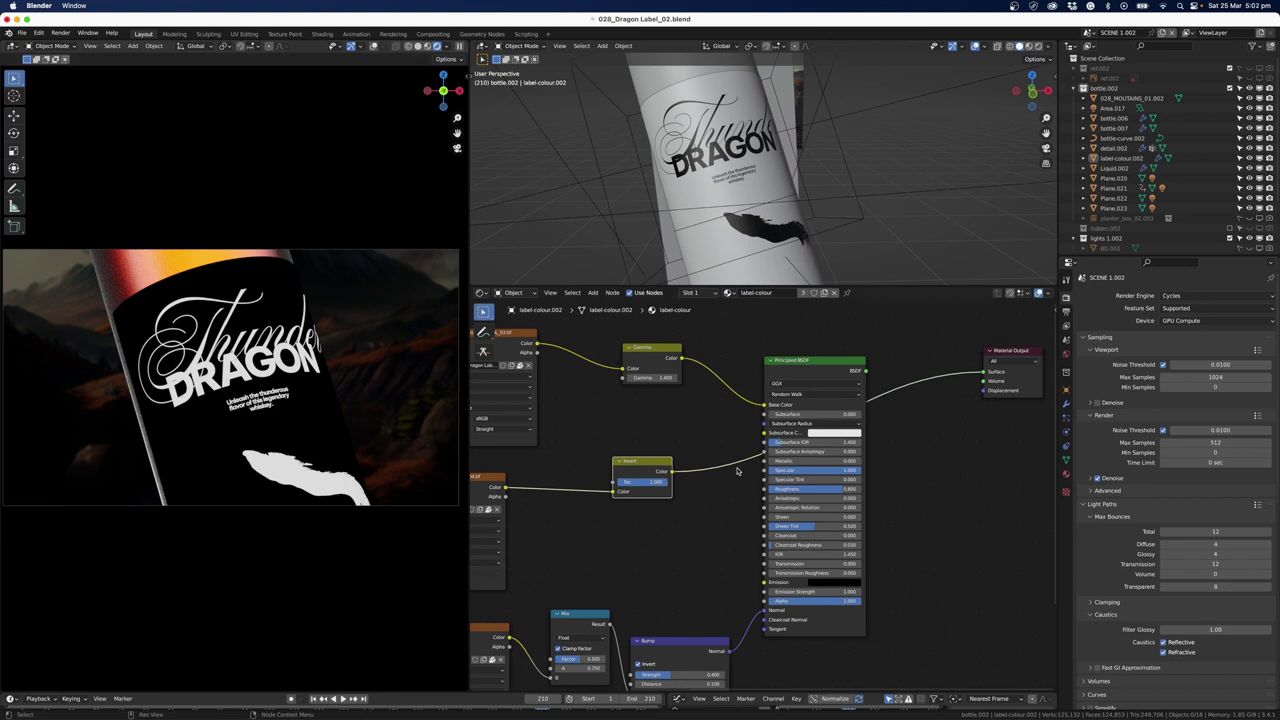
left_click_drag(672, 472, 764, 462)
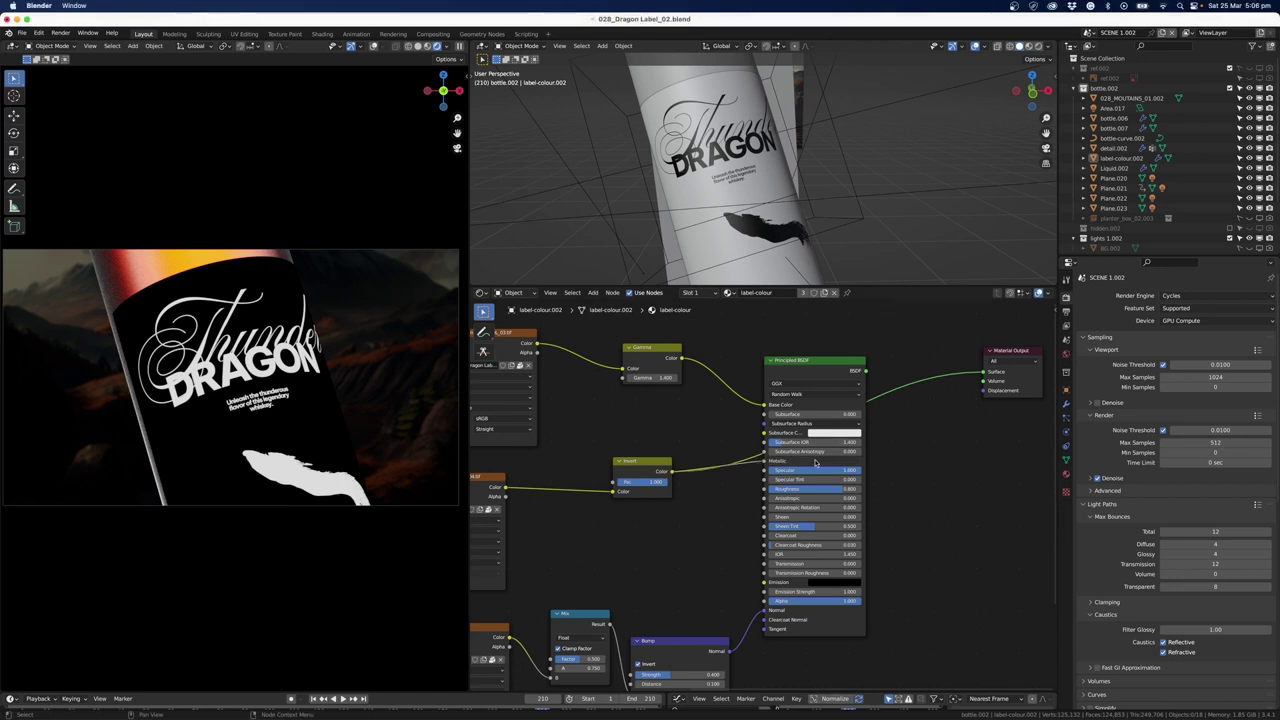
left_click(836, 366, "shift")
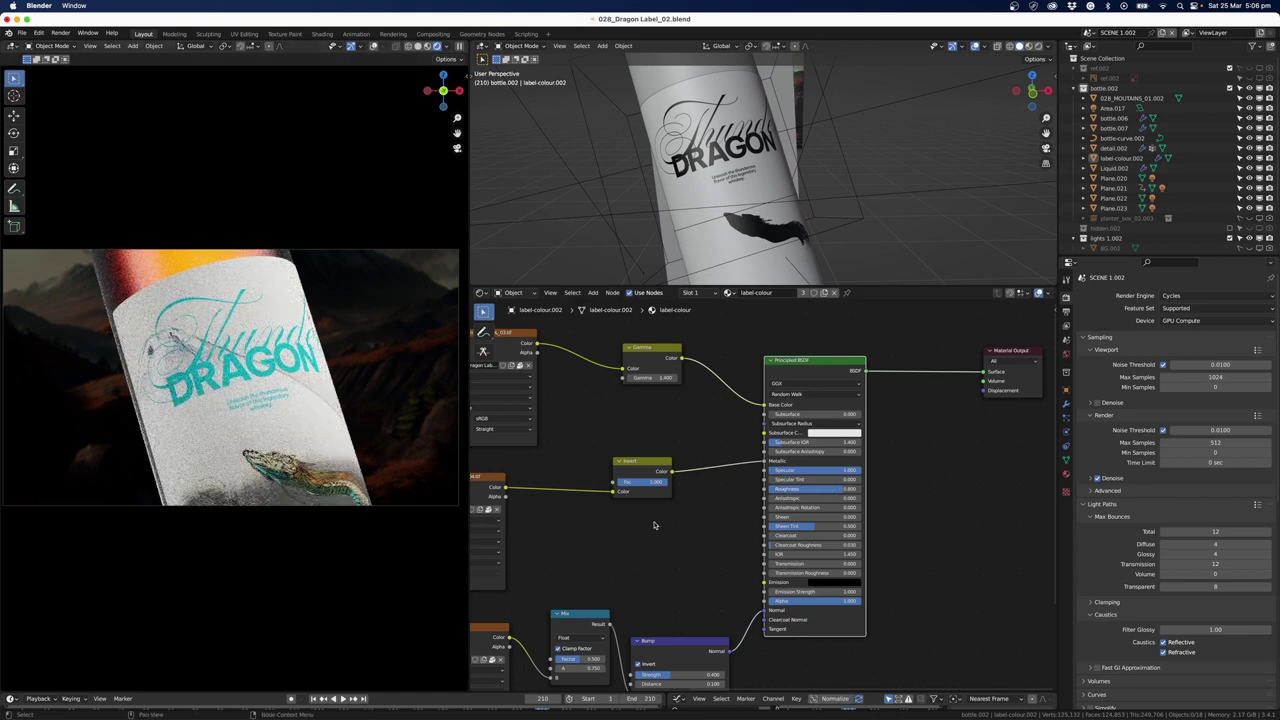
Lower the Principled BSDF's Roughness to 0.027 and check the shine of the lettering on the rendered label.
left_click_drag(812, 488, 771, 488)
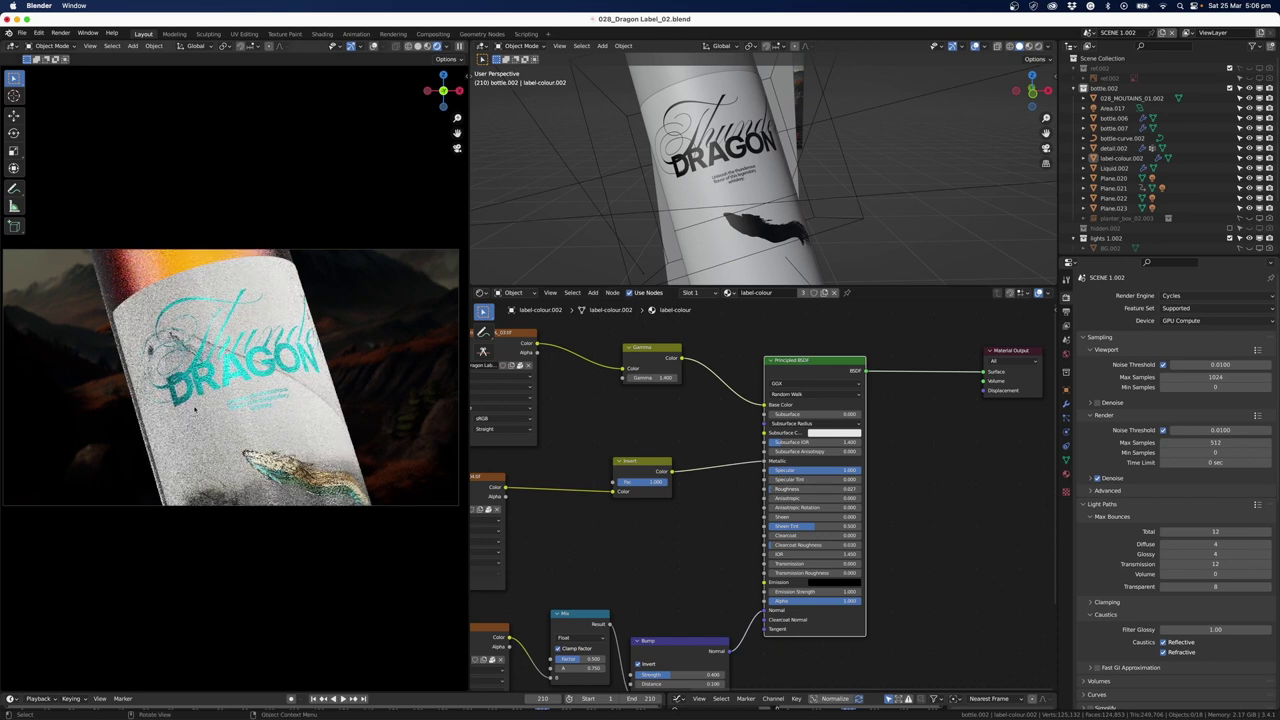
scroll(275, 410, "down", 1)
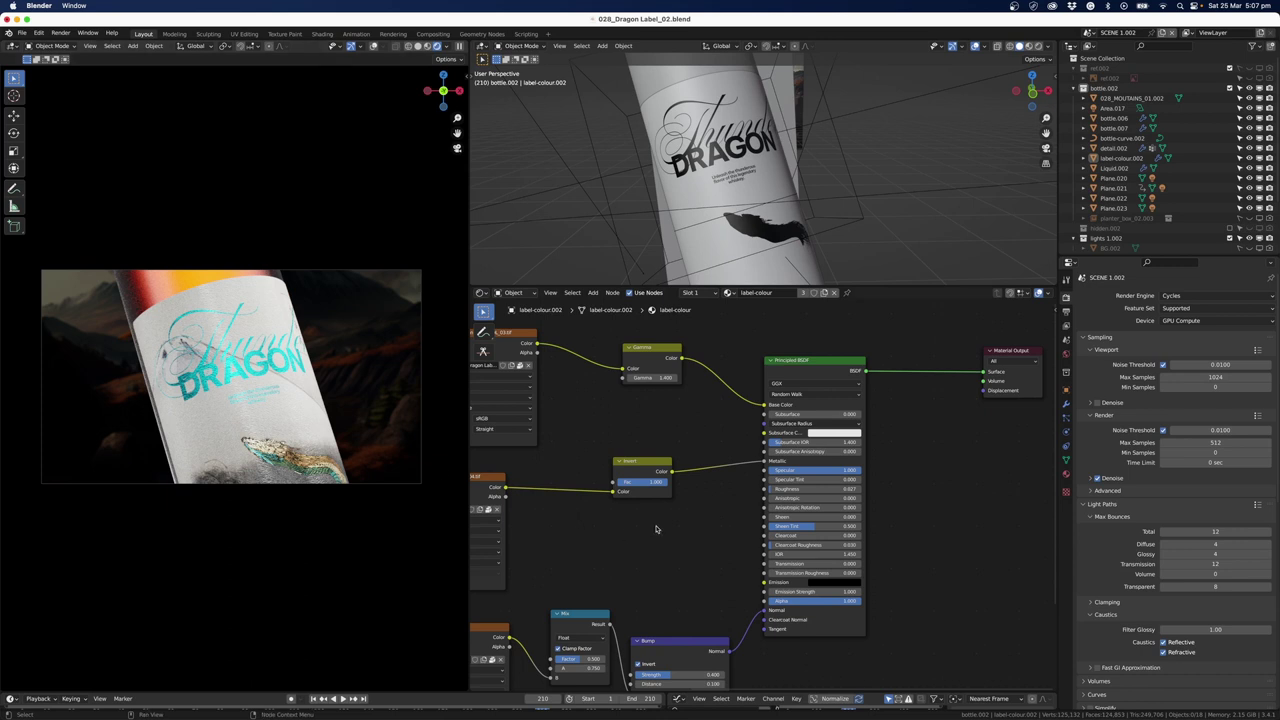
Move the Invert node slightly up and connect the MET_04 map's Color output directly to the Principled BSDF's Roughness input.
scroll(655, 530, "down", 1)
middle_click_drag(658, 474, 716, 480)
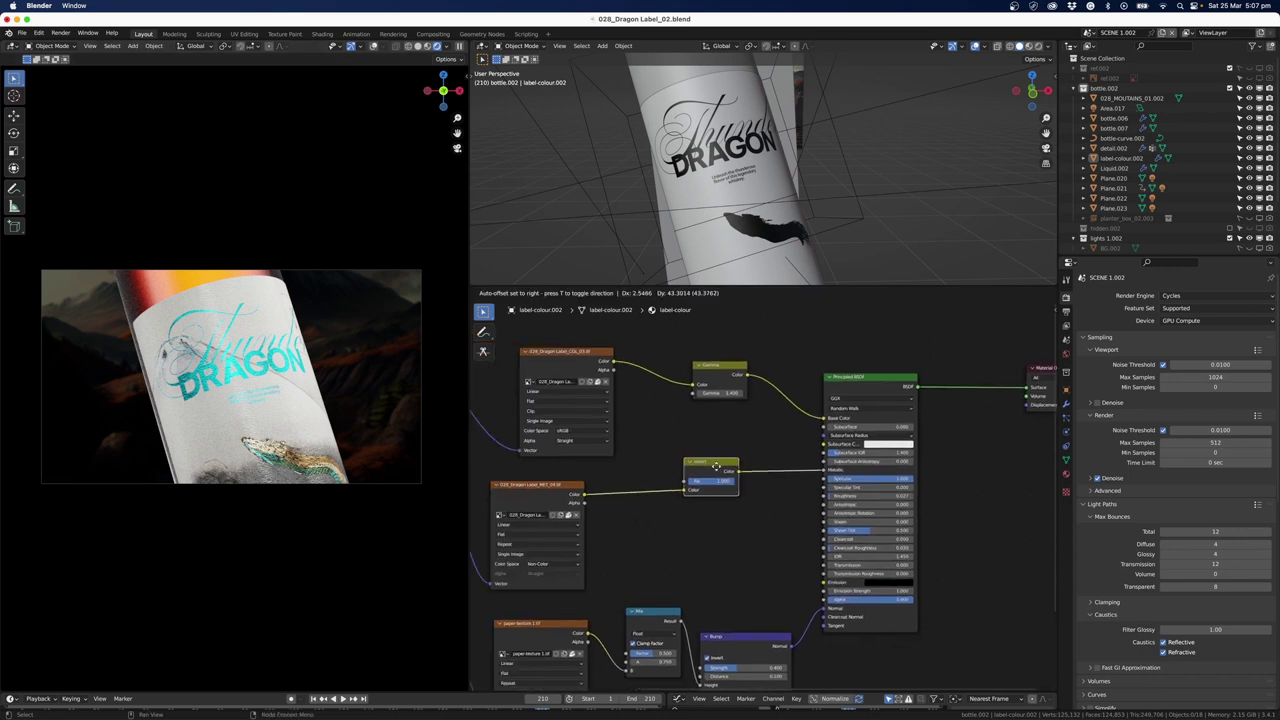
scroll(631, 539, "up", 1)
middle_click_drag(631, 539, 749, 508)
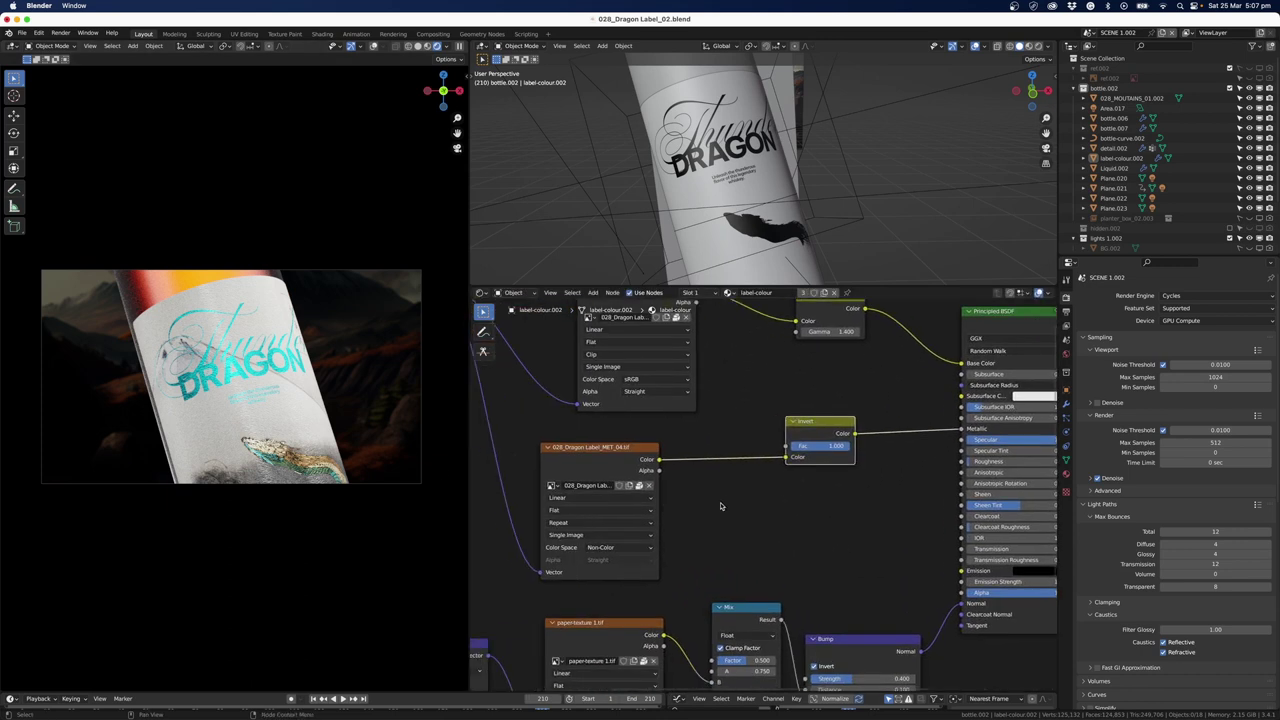
scroll(758, 508, "down", 2, "ctrl")
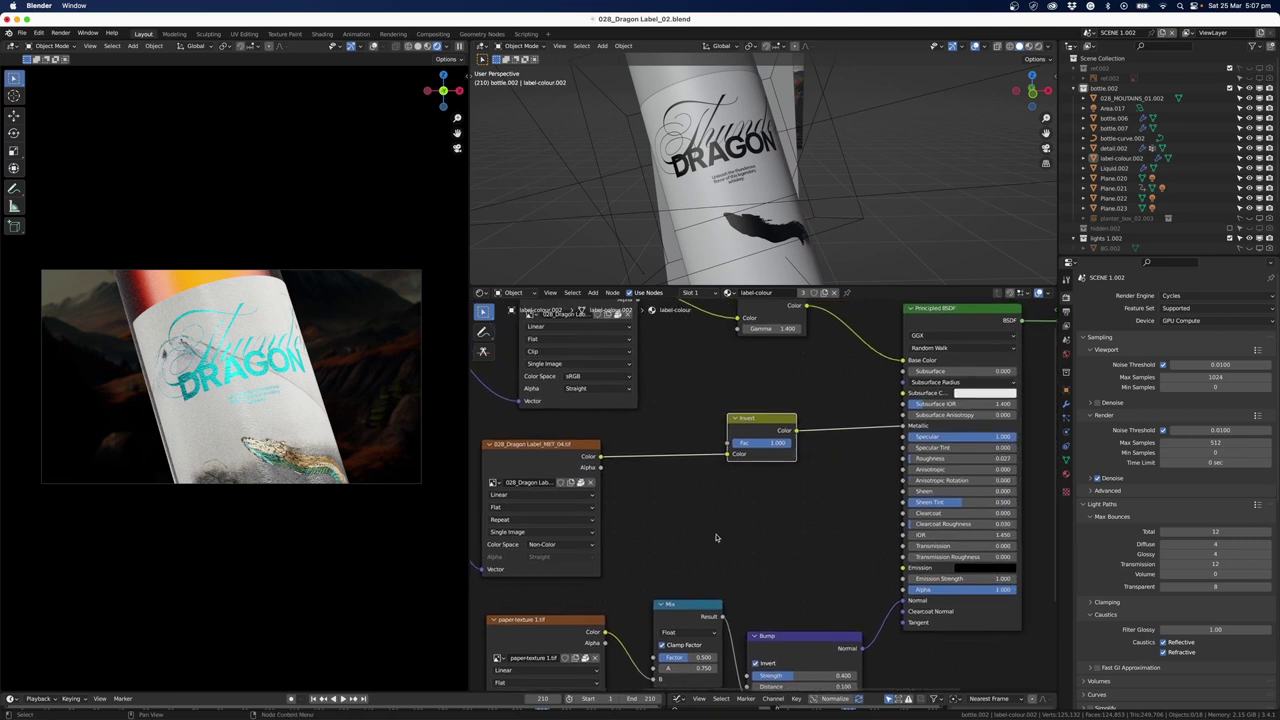
left_click_drag(766, 427, 759, 412)
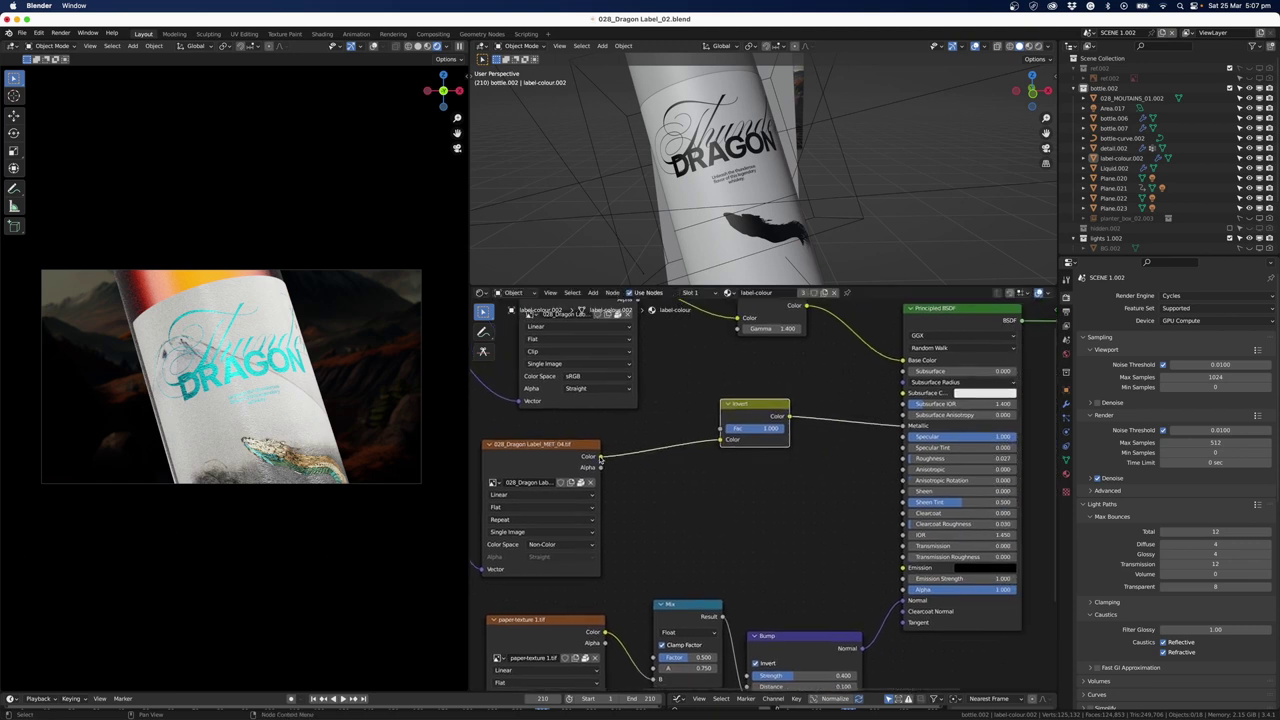
left_click_drag(603, 458, 903, 458)
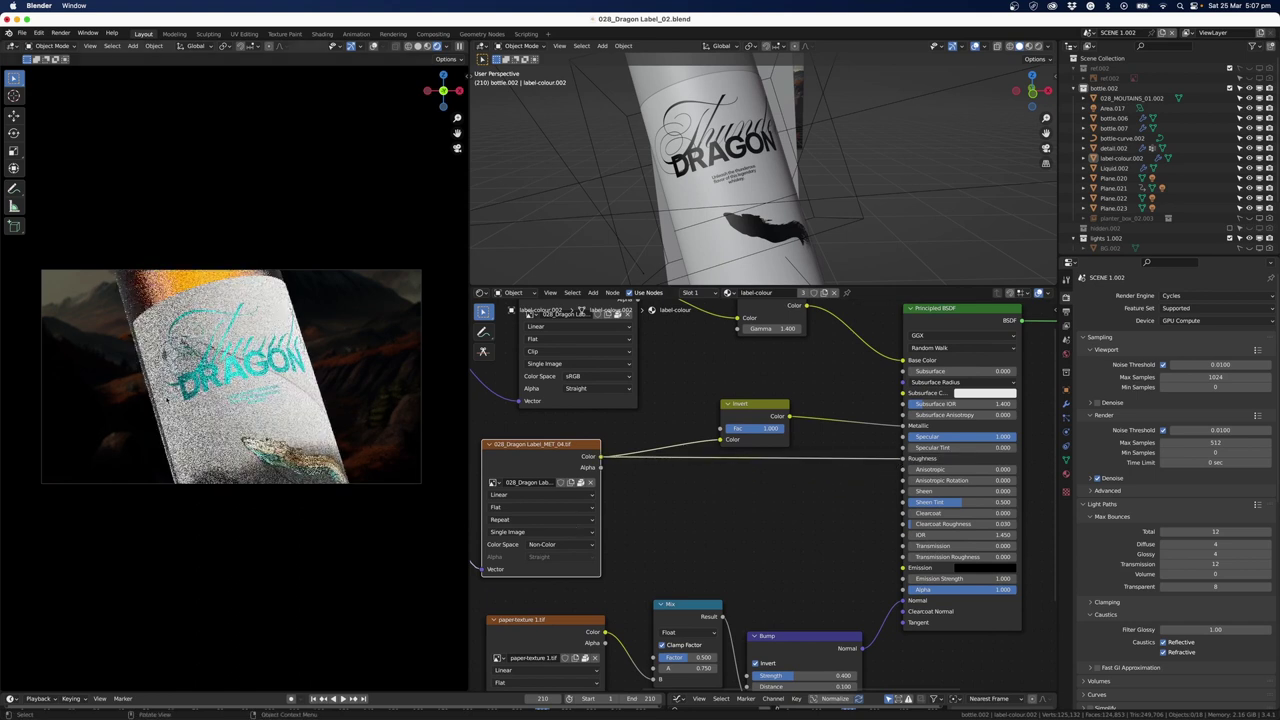
scroll(155, 342, "up", 2)
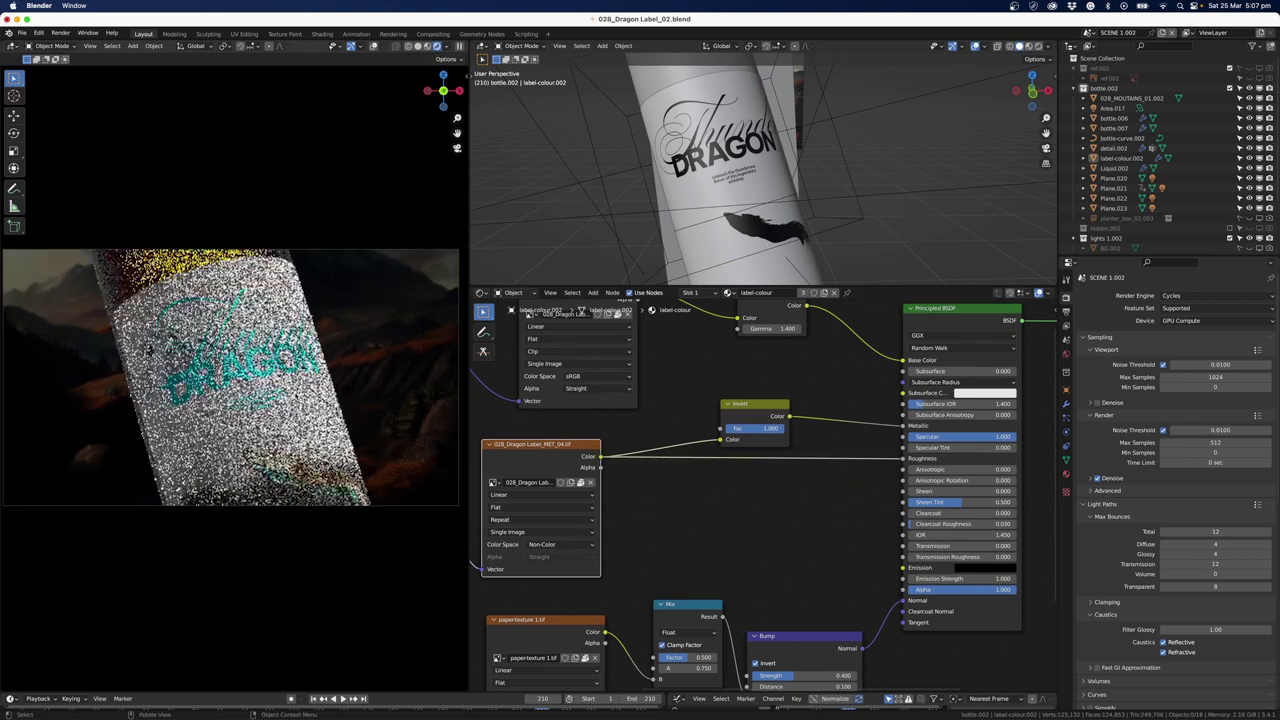
Preview the MET_04 map on the rendered label and add a ColorRamp node below the Invert node.
left_click(544, 453, "ctrl+shift")
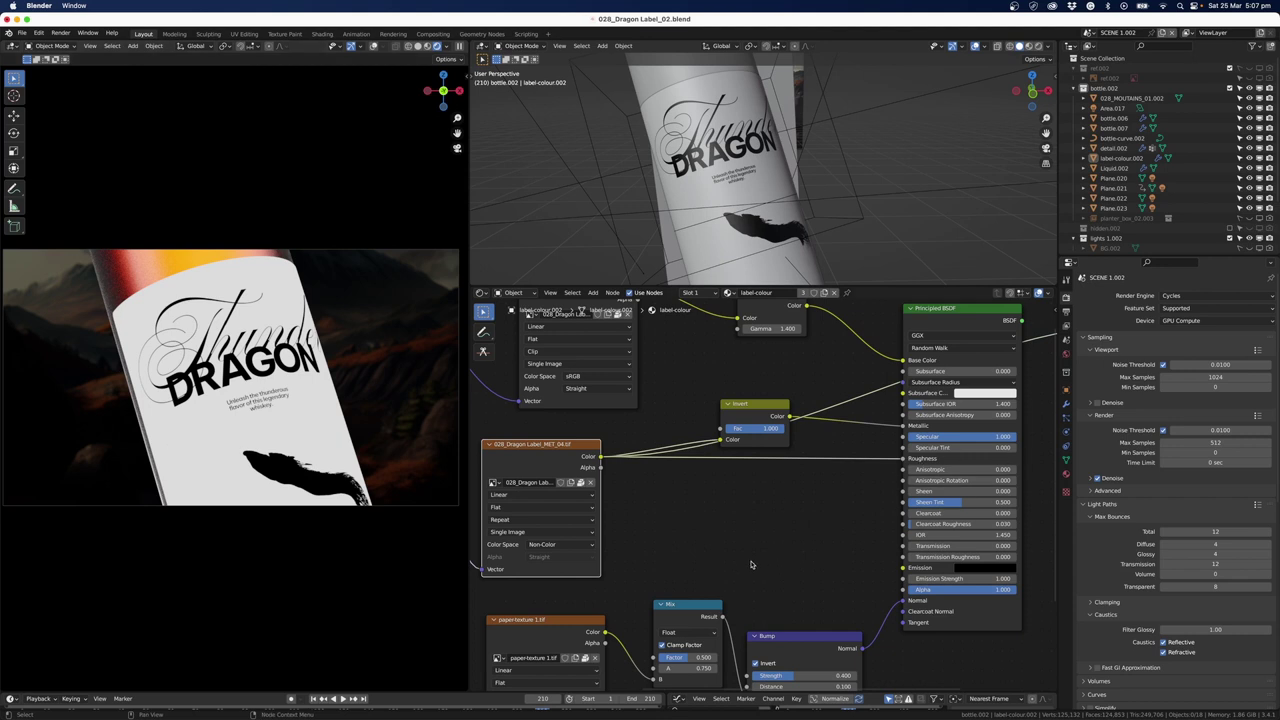
key("shift+a")
left_click(724, 504)
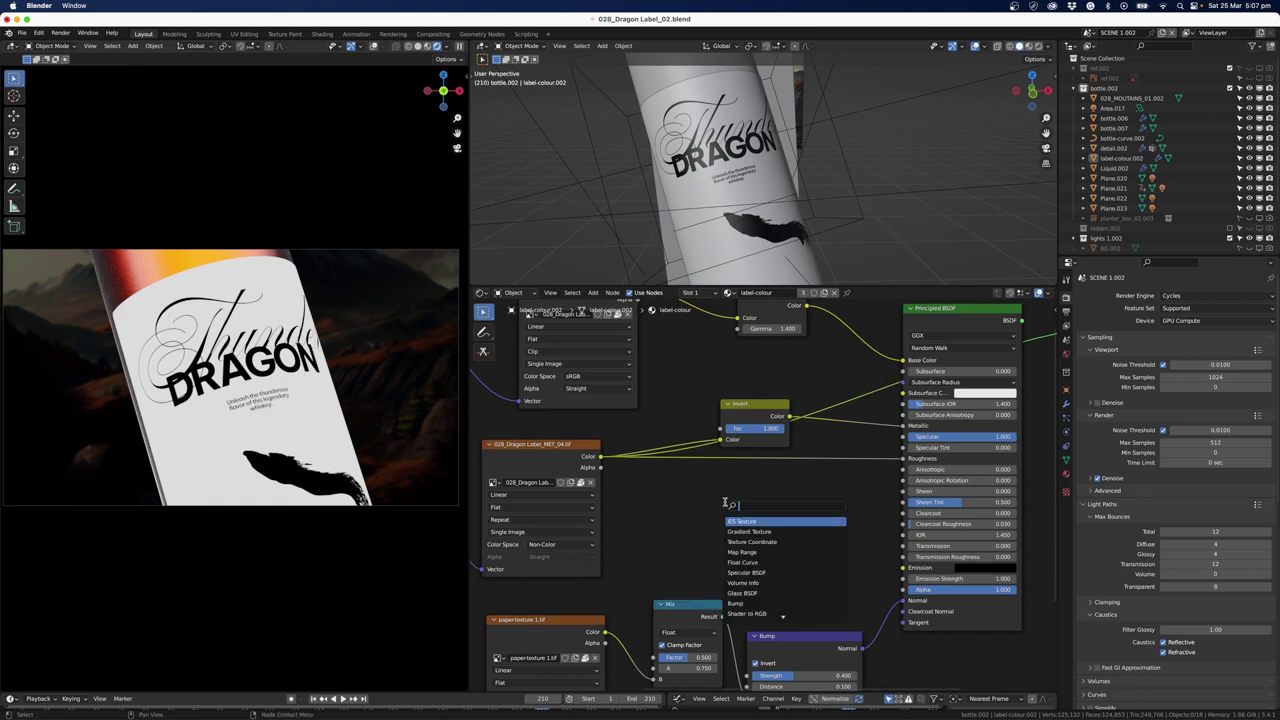
type("col")
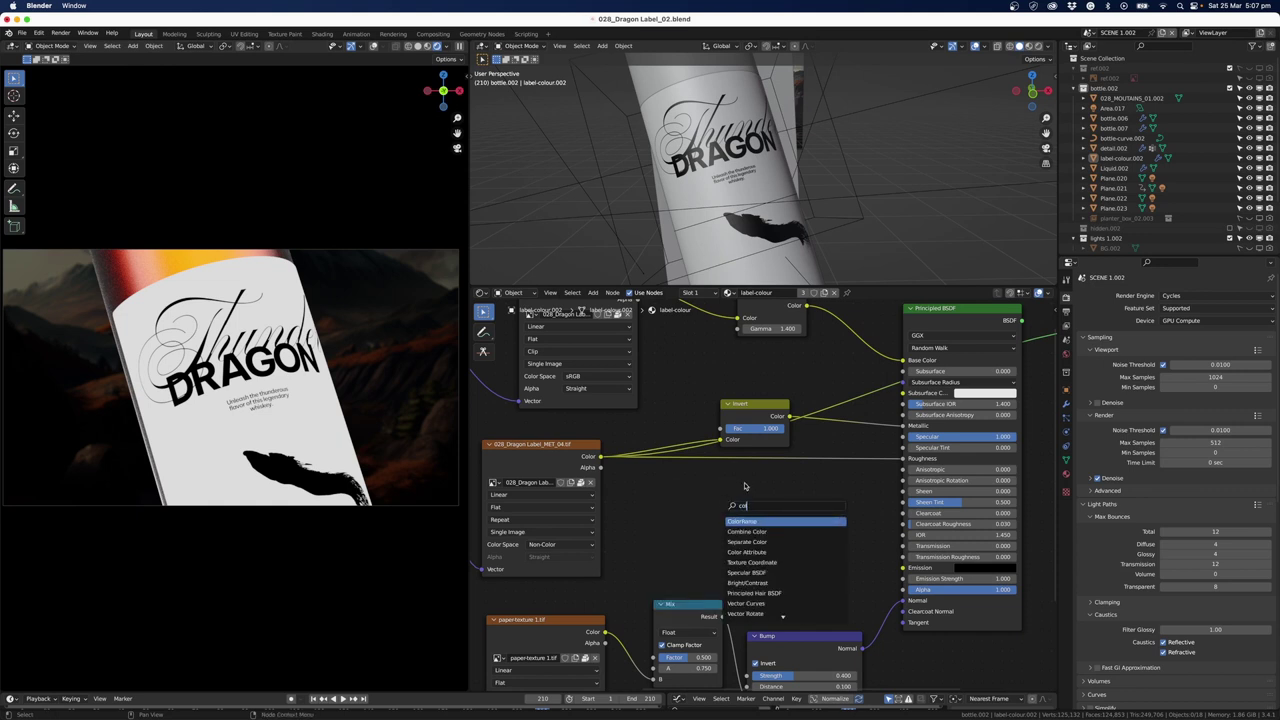
key("Return")
left_click(792, 538)
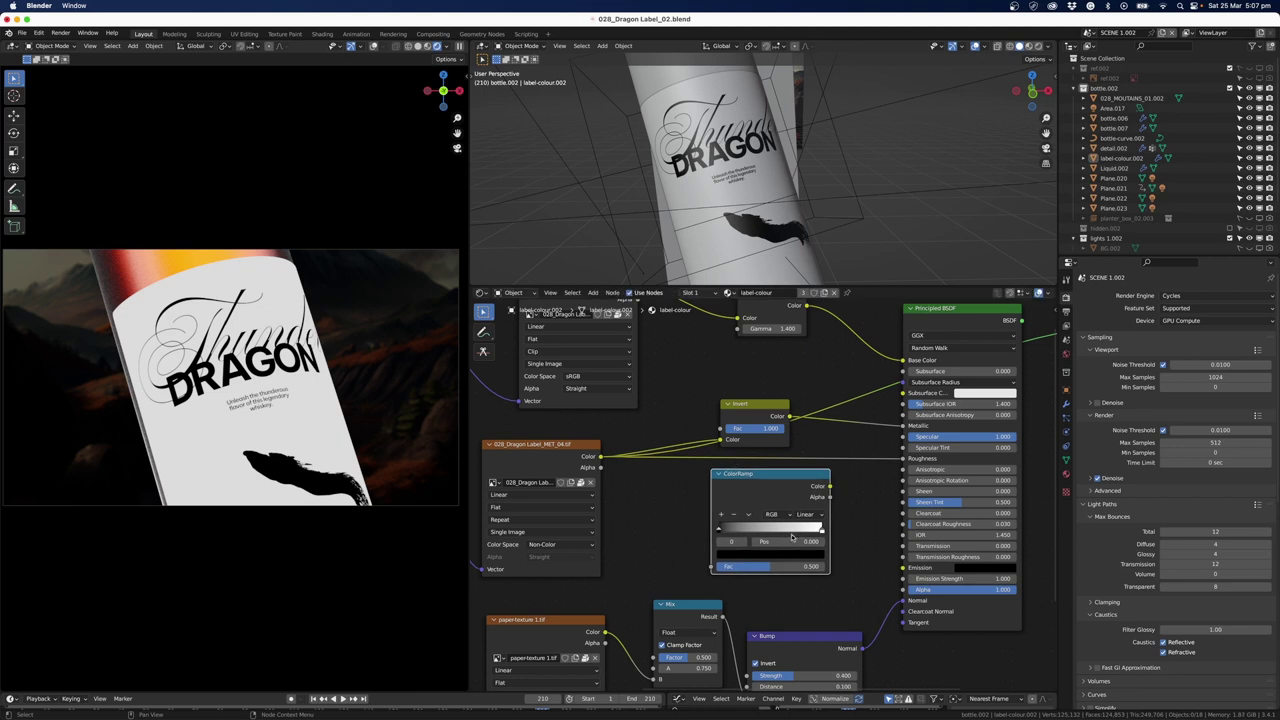
Set the Value of the ColorRamp's white stop to 0.9.
left_click(822, 533)
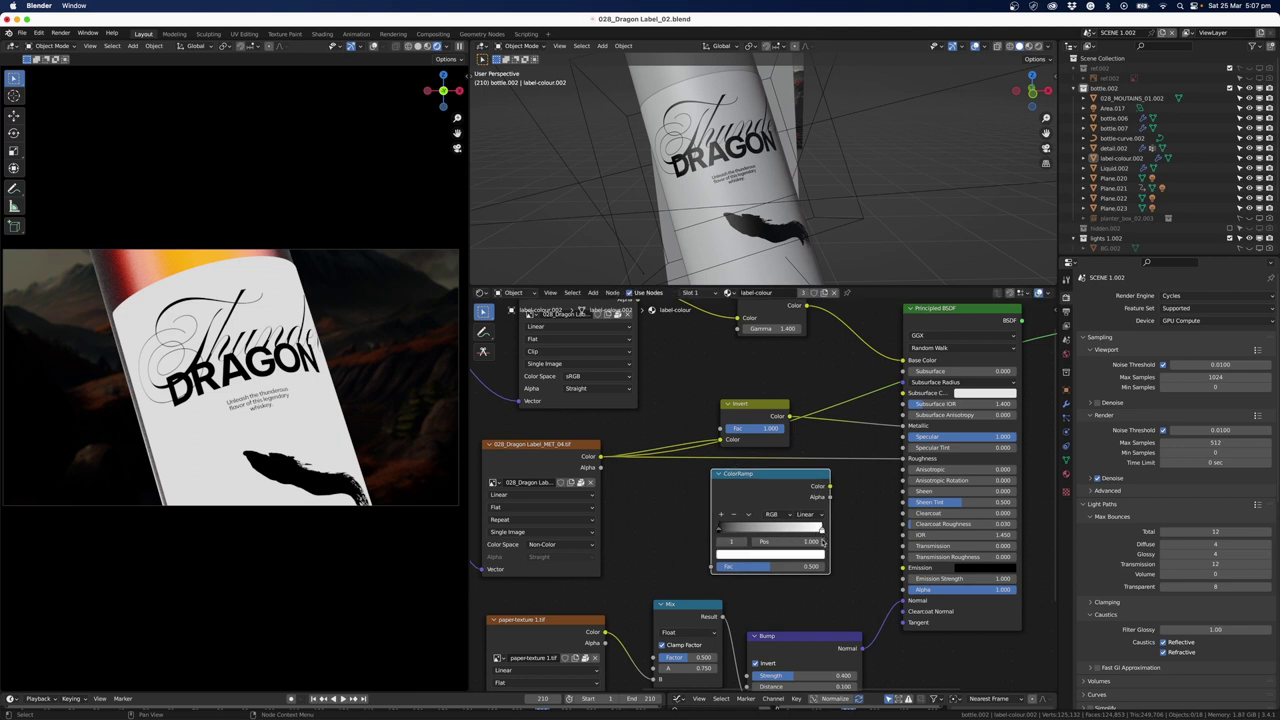
left_click(812, 556)
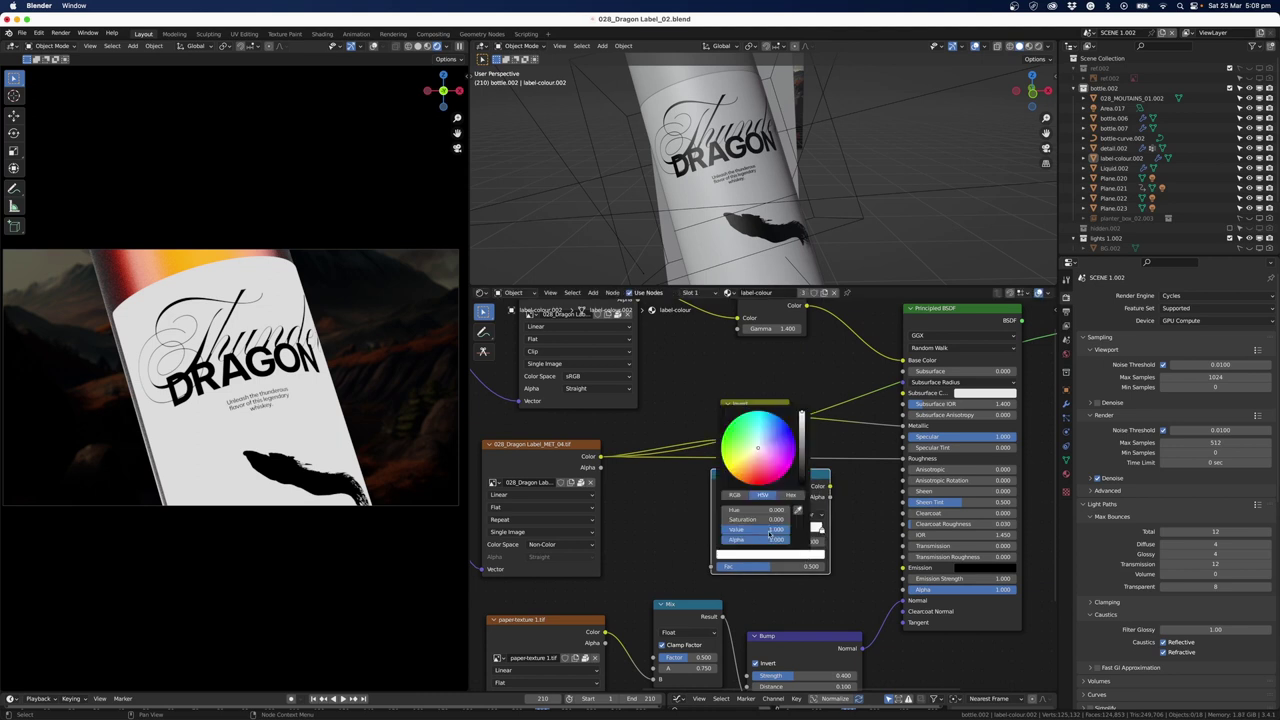
left_click(768, 531)
type(".9")
key("Return")
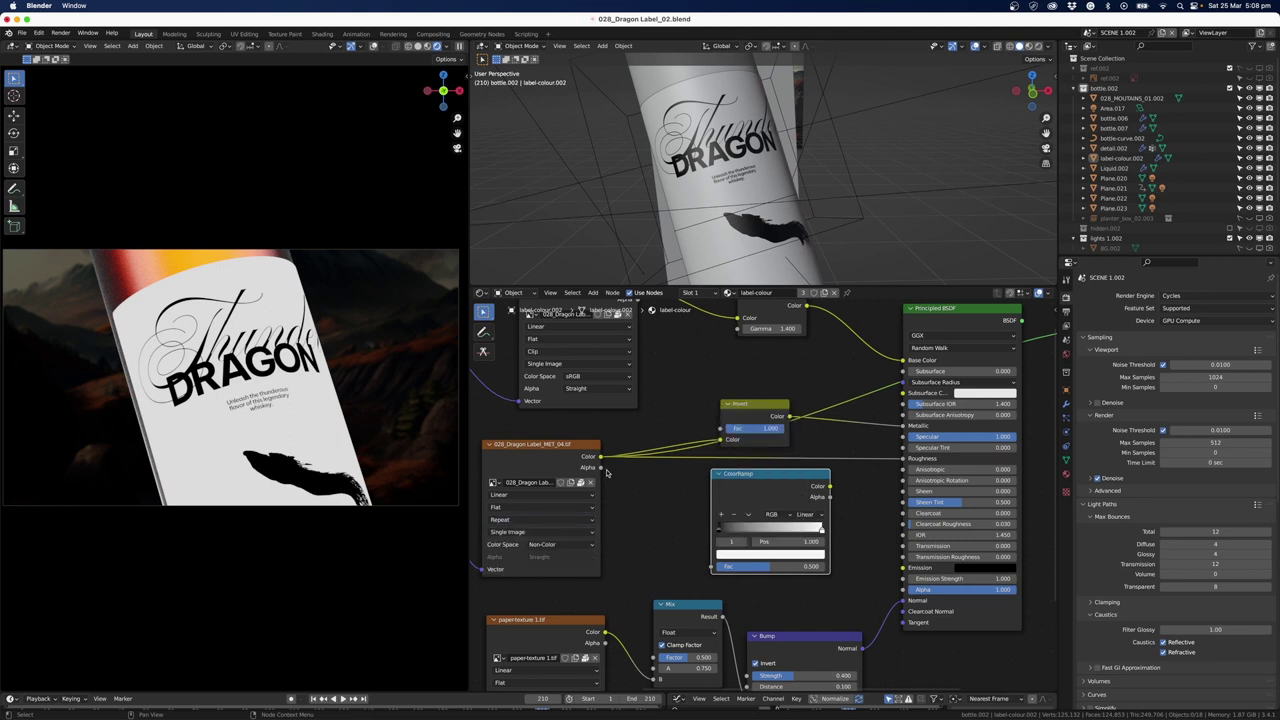
Route the MET_04 map's Color through the ColorRamp into the Roughness input and show the Principled BSDF on the label again.
left_click_drag(604, 463, 711, 567)
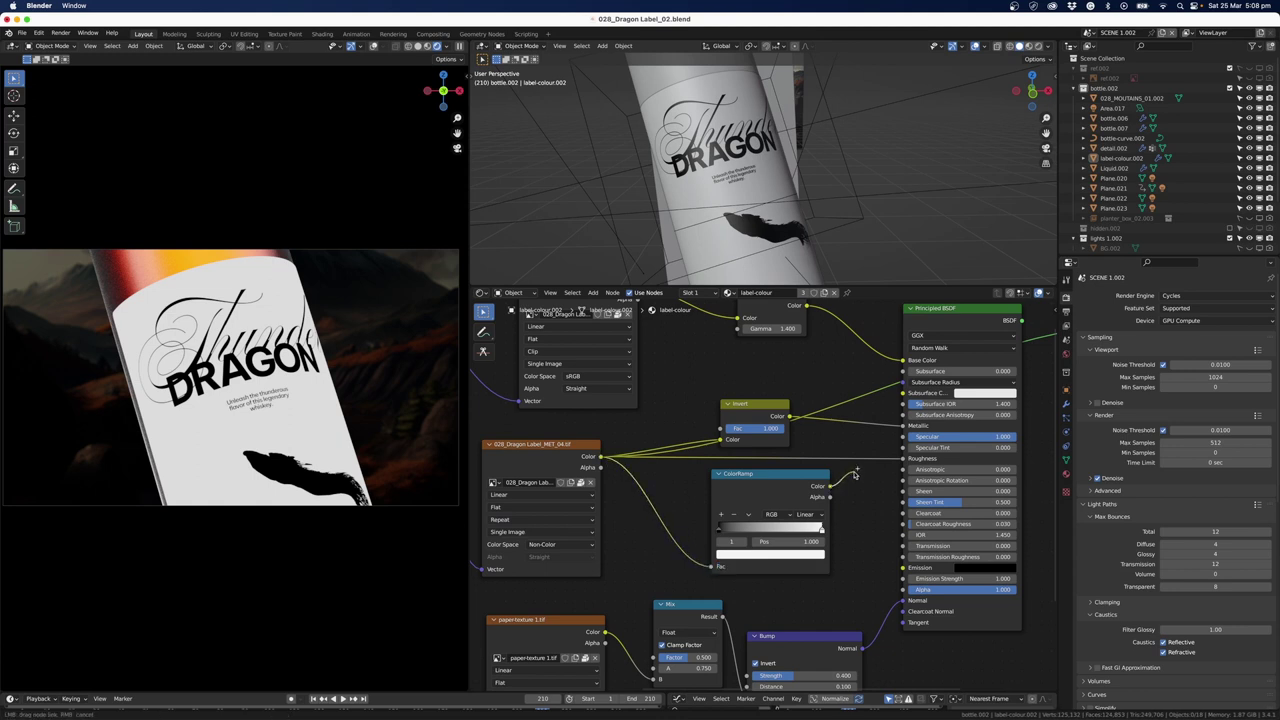
left_click_drag(859, 475, 905, 458)
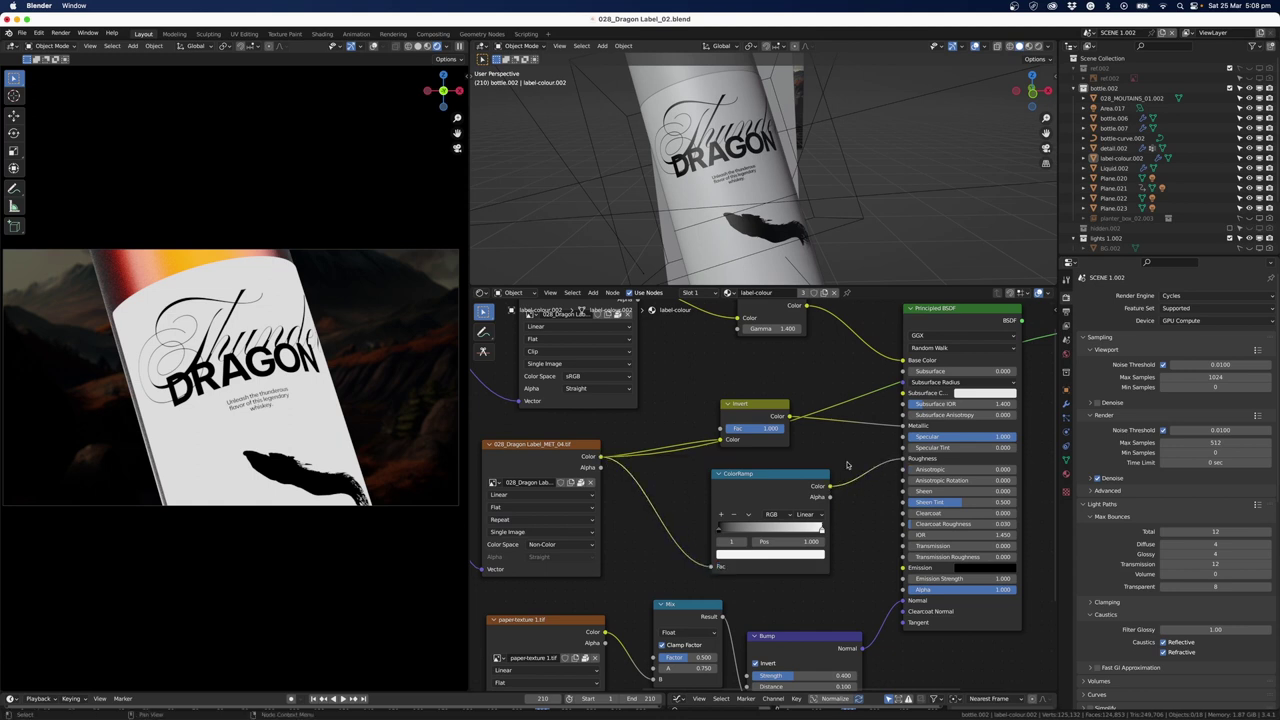
left_click(937, 352)
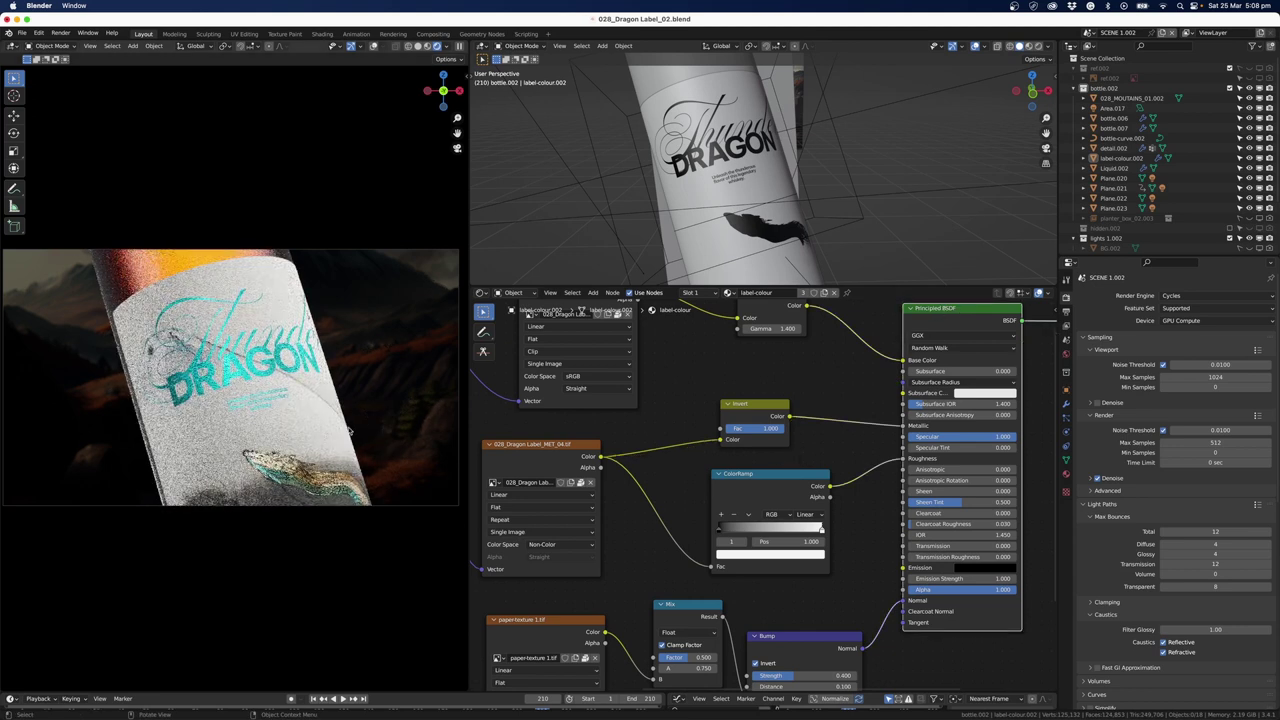
Lower the Value of the ColorRamp's white stop to about 0.84.
left_click(822, 532)
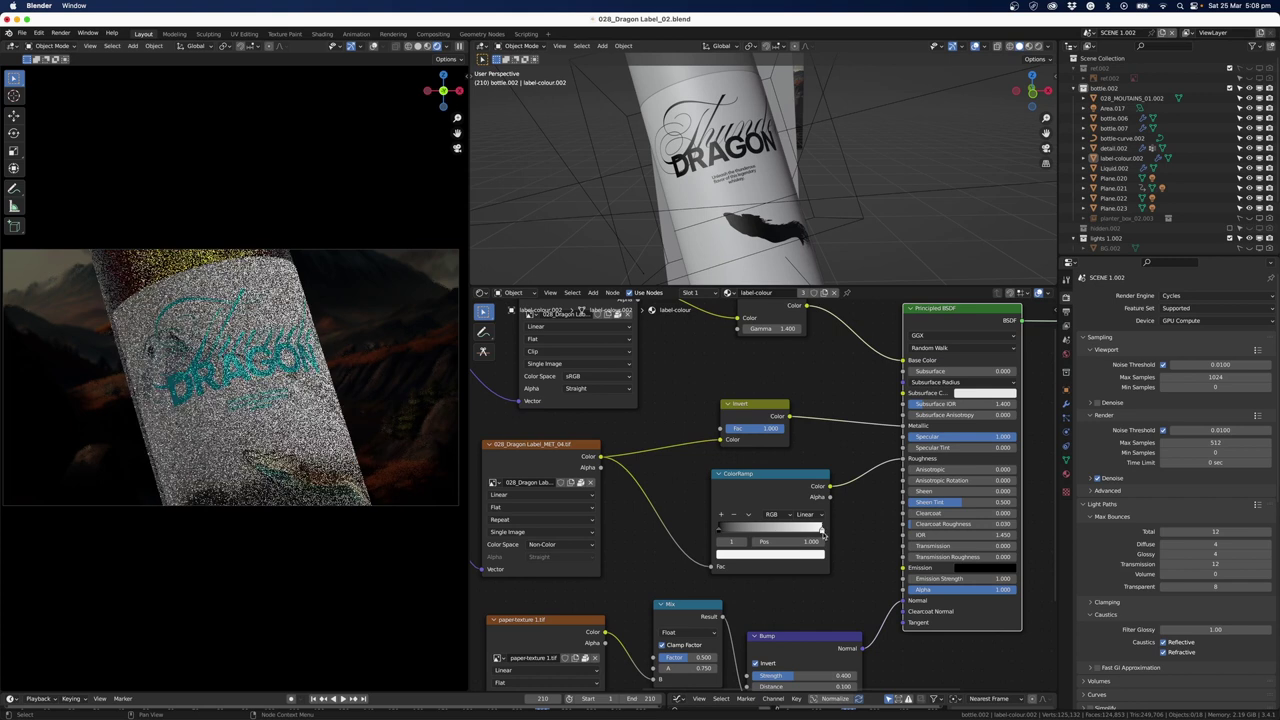
left_click(813, 554)
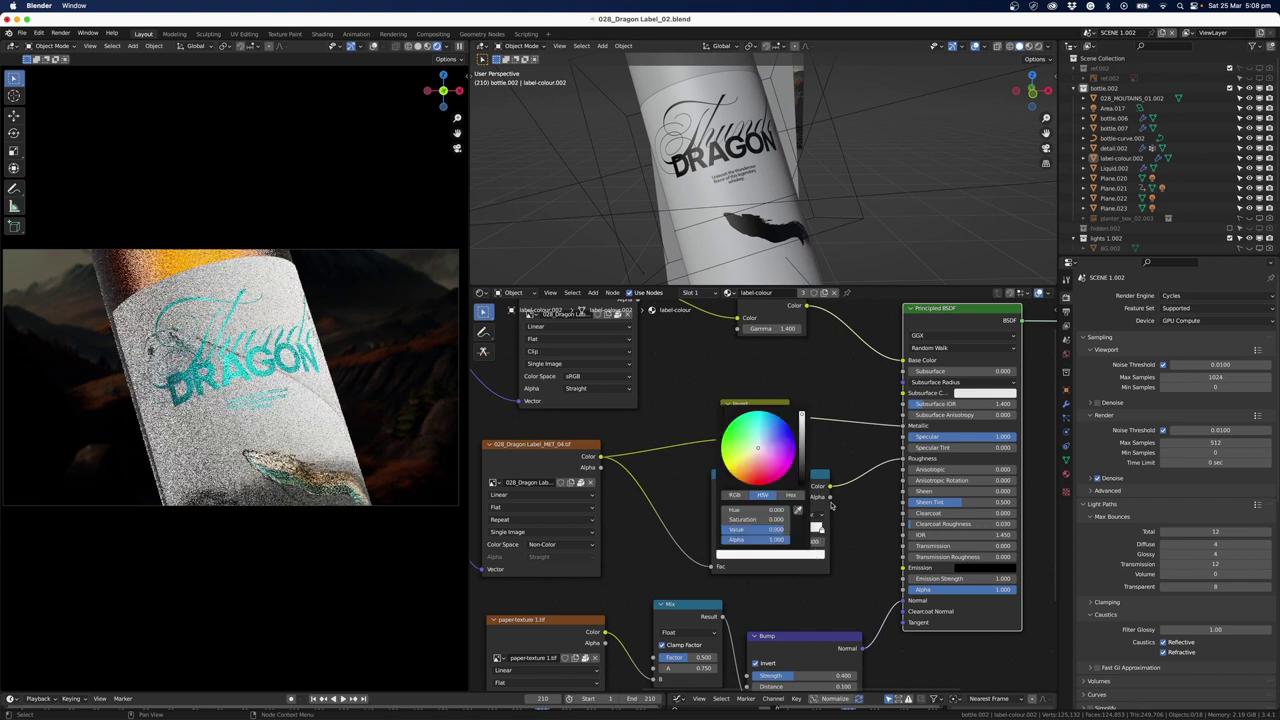
left_click(813, 554)
mouse_move(801, 430)
left_mouse_down()
mouse_move(801, 462)
mouse_move(801, 415)
left_mouse_up()
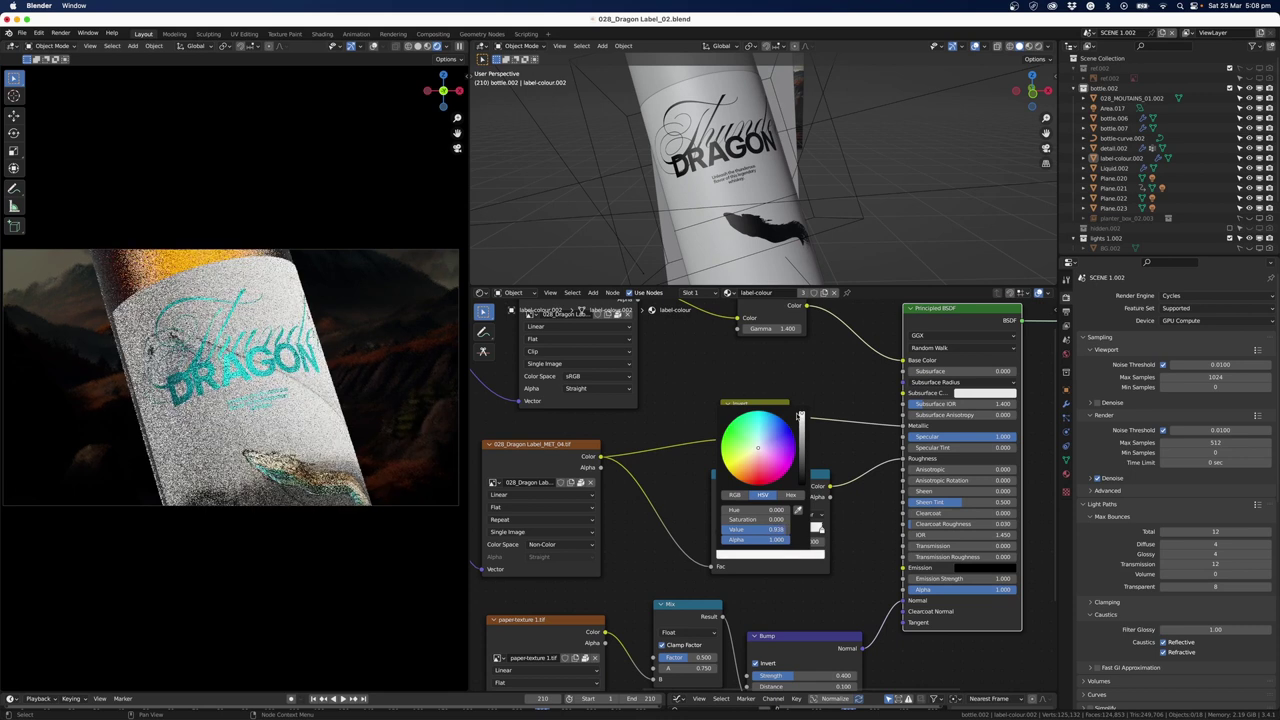
left_click(656, 549)
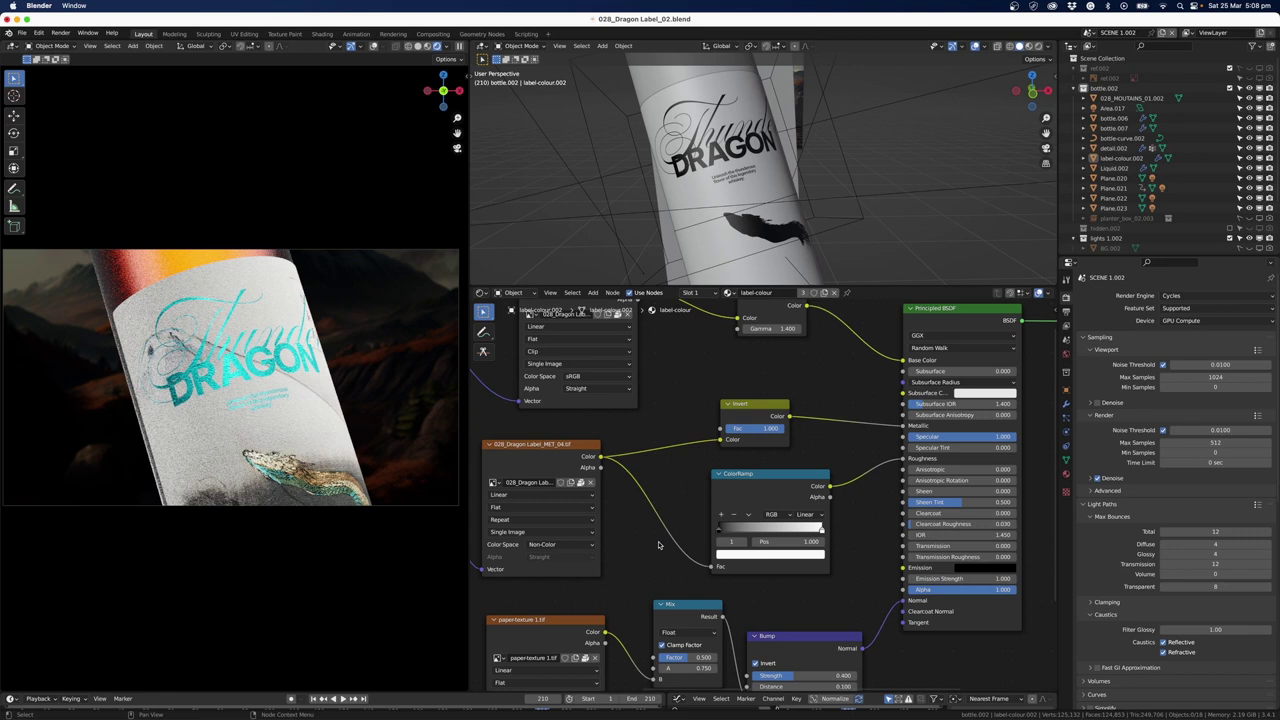
Preview the Mix node on the rendered label and connect the MET_04 map's Color output to the Mix node's Factor.
scroll(658, 545, "down", 1)
middle_click_drag(658, 545, 741, 430)
left_click_drag(686, 334, 655, 332)
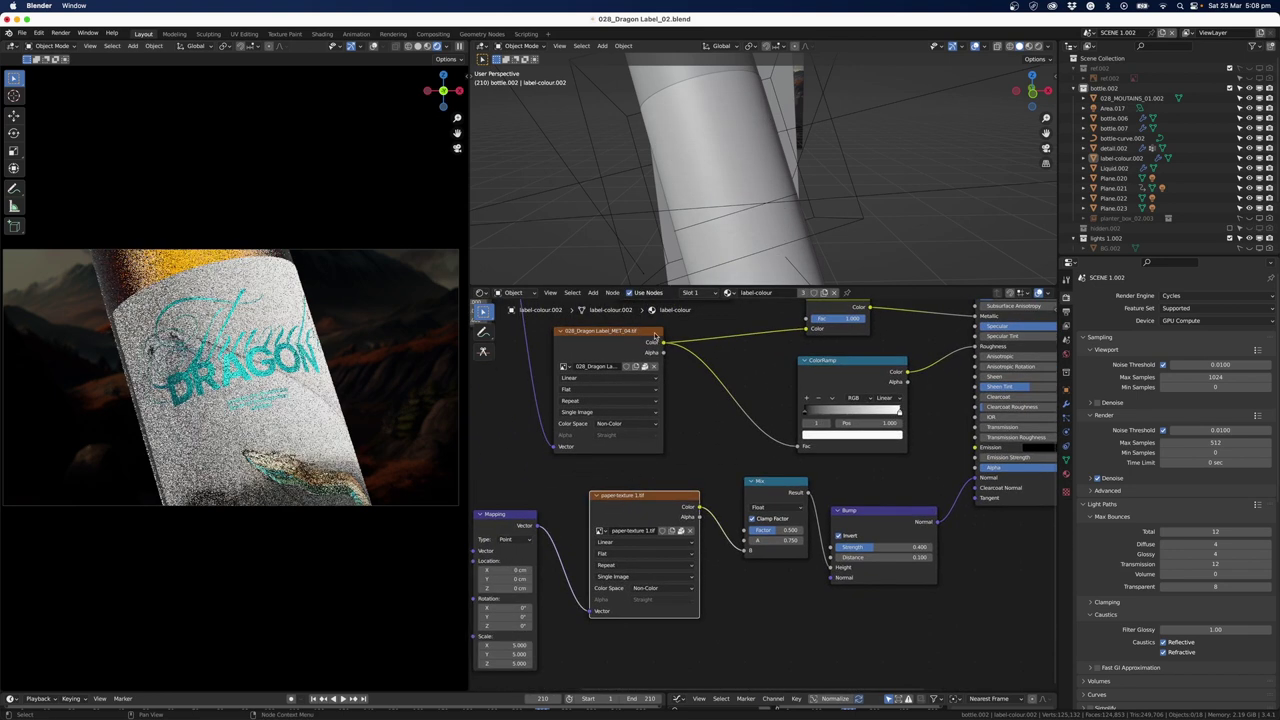
left_click(777, 485)
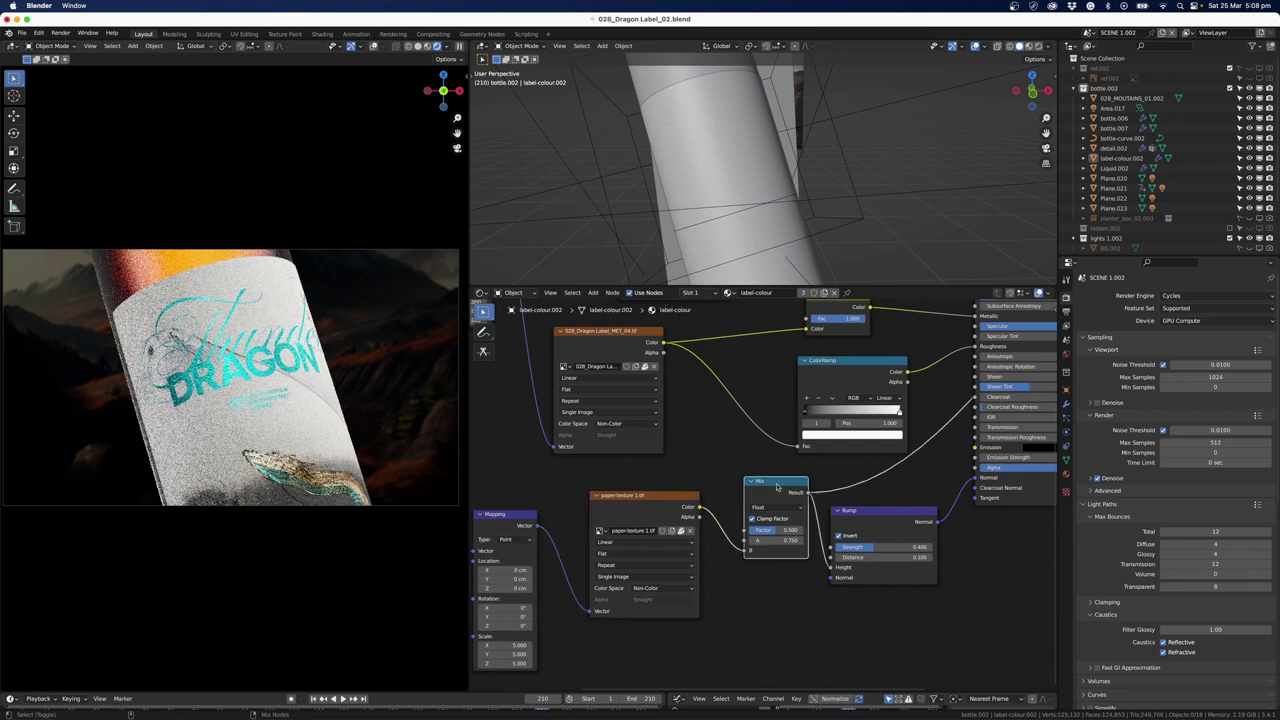
left_click(777, 485, "ctrl+shift")
left_click_drag(663, 342, 745, 545)
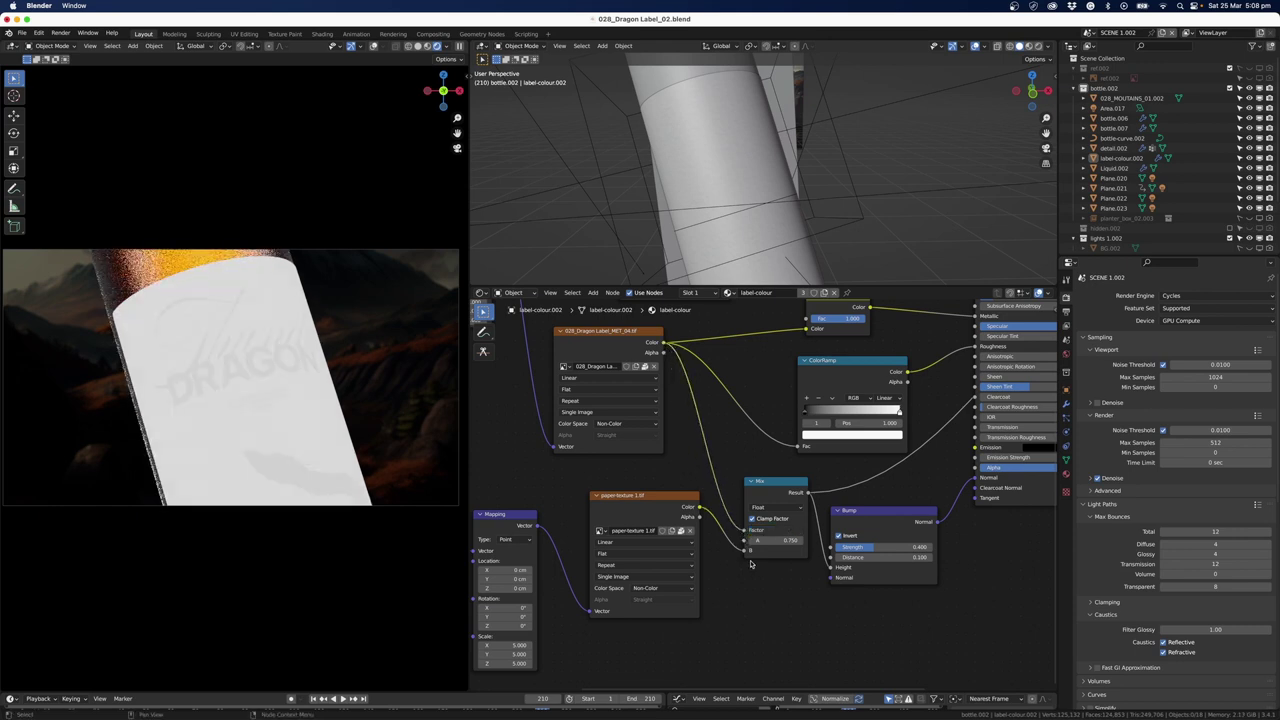
scroll(229, 391, "up", 3)
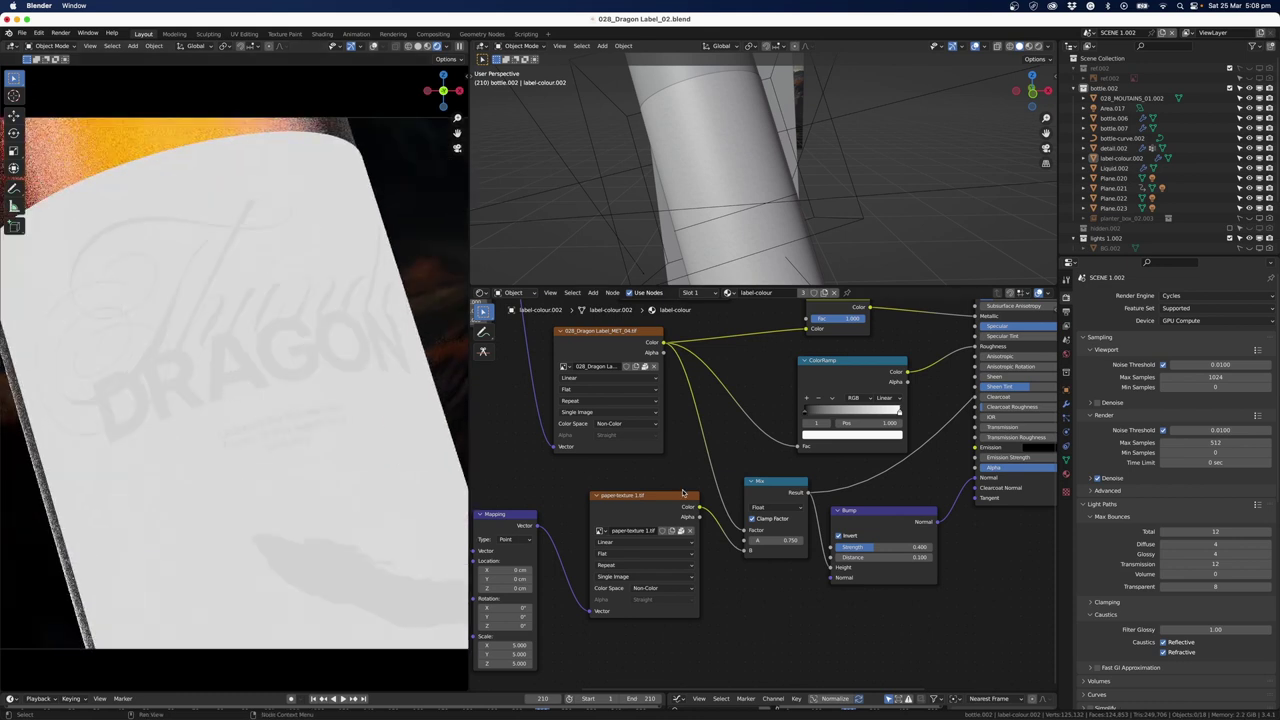
Move the paper-texture image node slightly down and away from the Mix node to space out the bump nodes.
left_click_drag(776, 482, 774, 481)
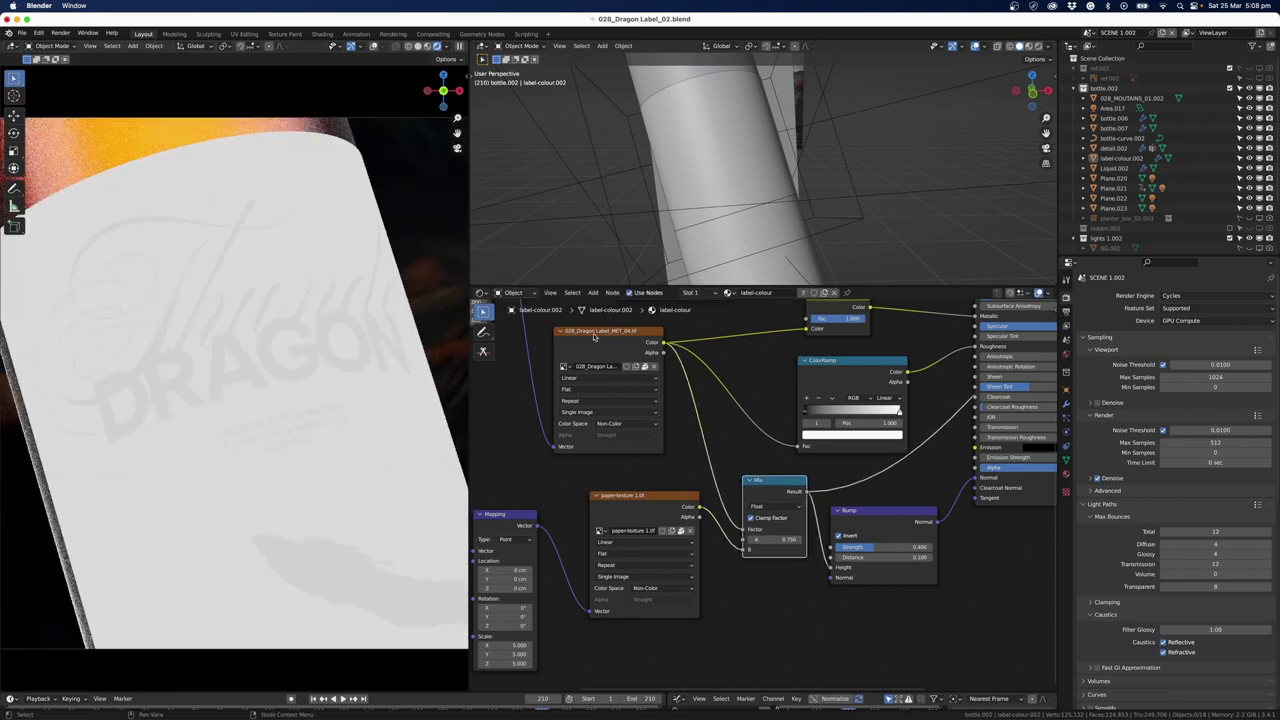
left_click_drag(593, 337, 590, 337)
mouse_move(652, 513)
left_mouse_down()
mouse_move(640, 512)
mouse_move(648, 532)
left_mouse_up()
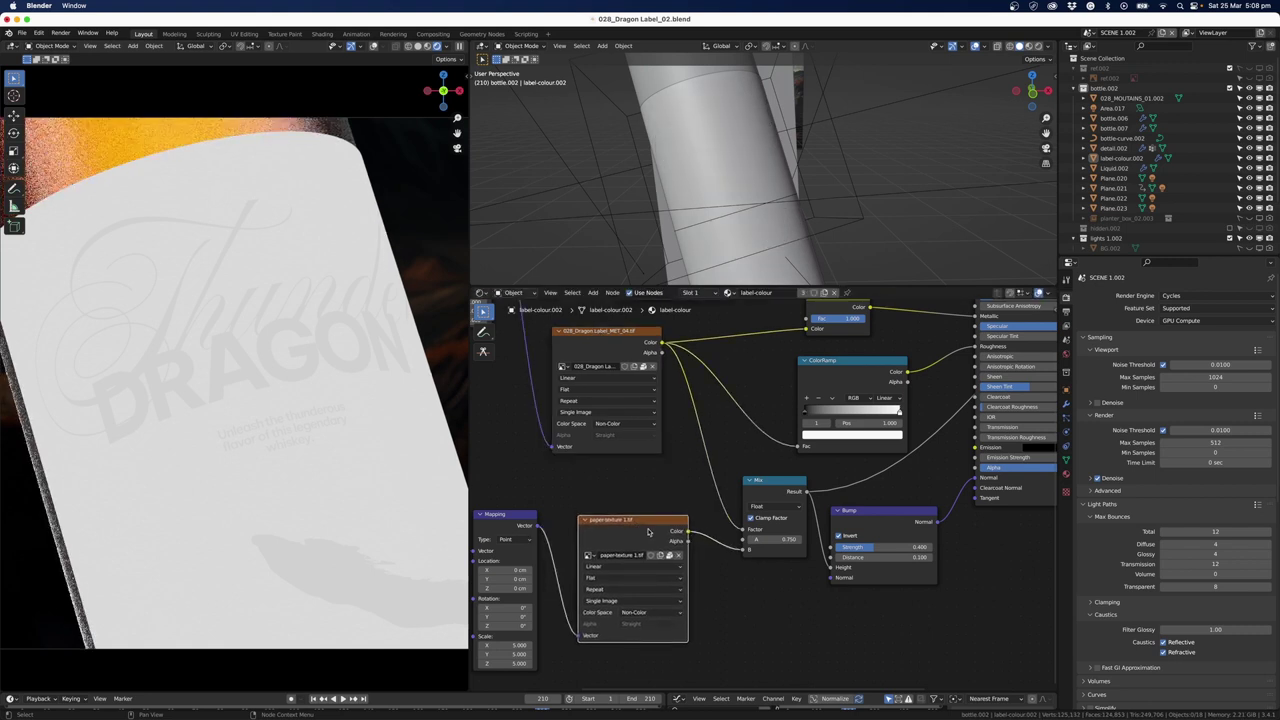
Try the float Mix node's A value at 1 and at 0.
double_click(775, 542)
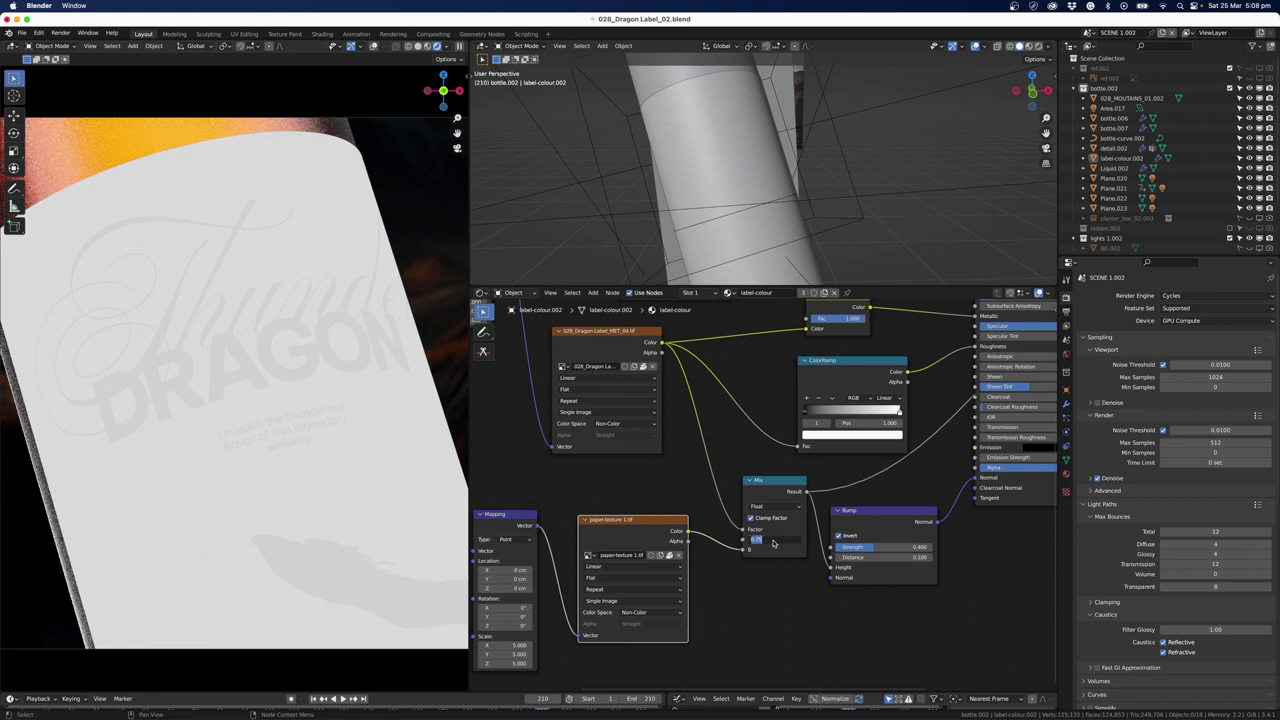
type("1")
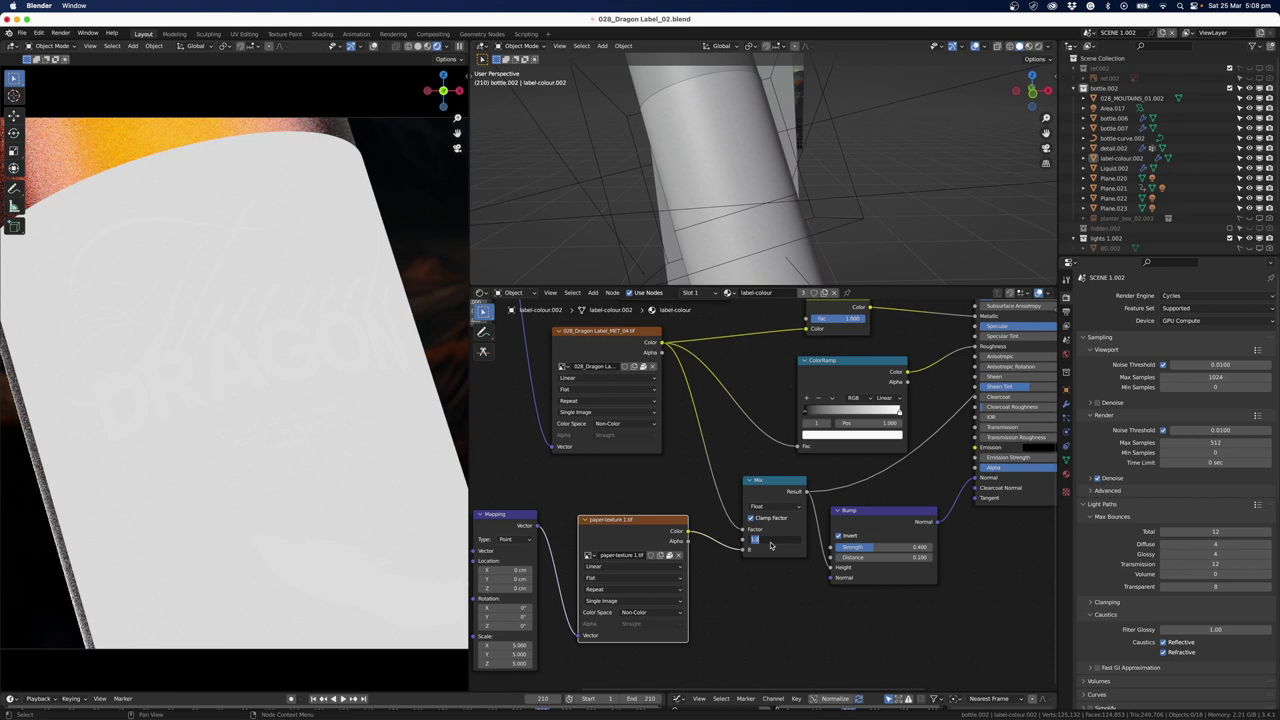
key("Return")
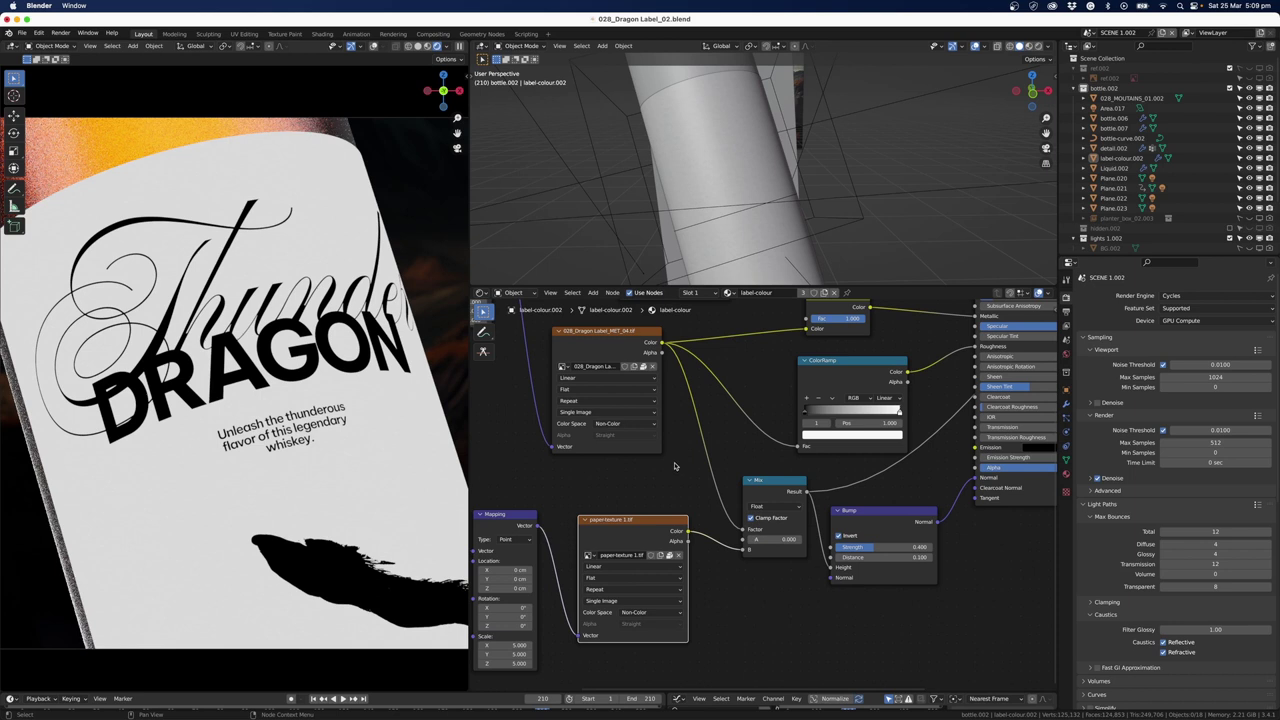
Switch the Mix node's data type to Color, connect the paper texture's Color to input B, and preview the mix on the label.
left_click(783, 484)
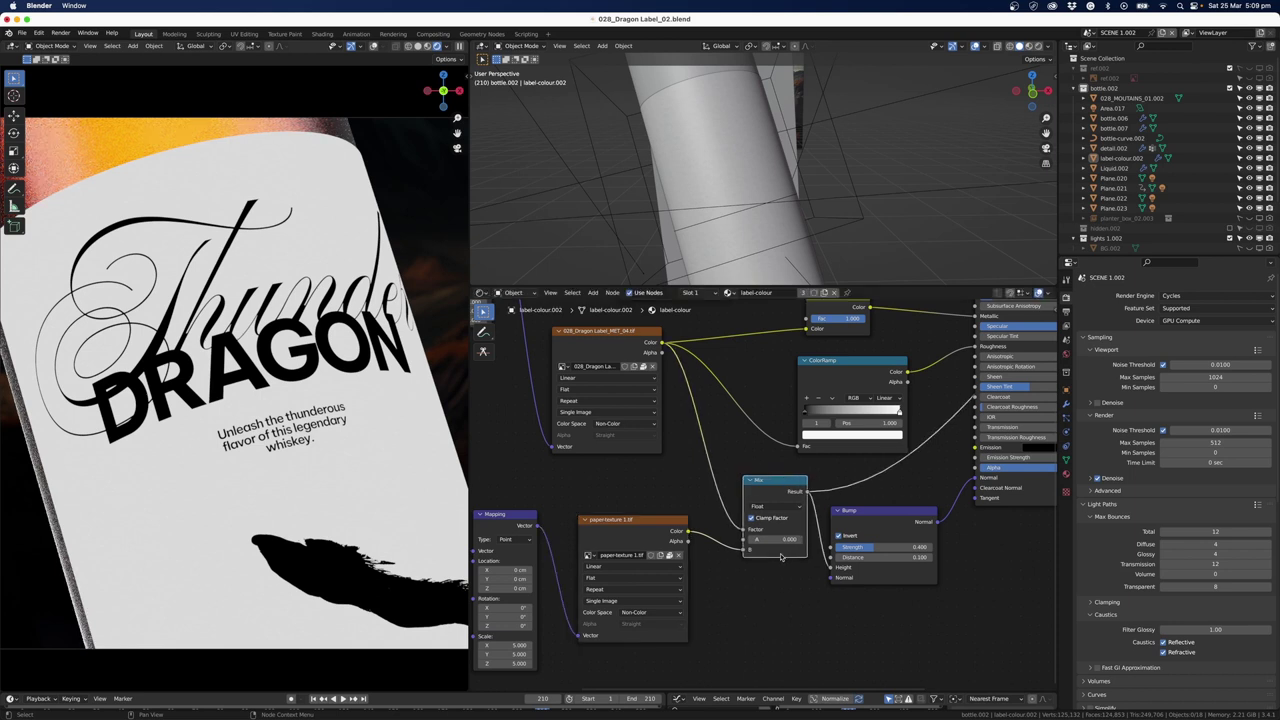
left_click_drag(770, 483, 764, 481)
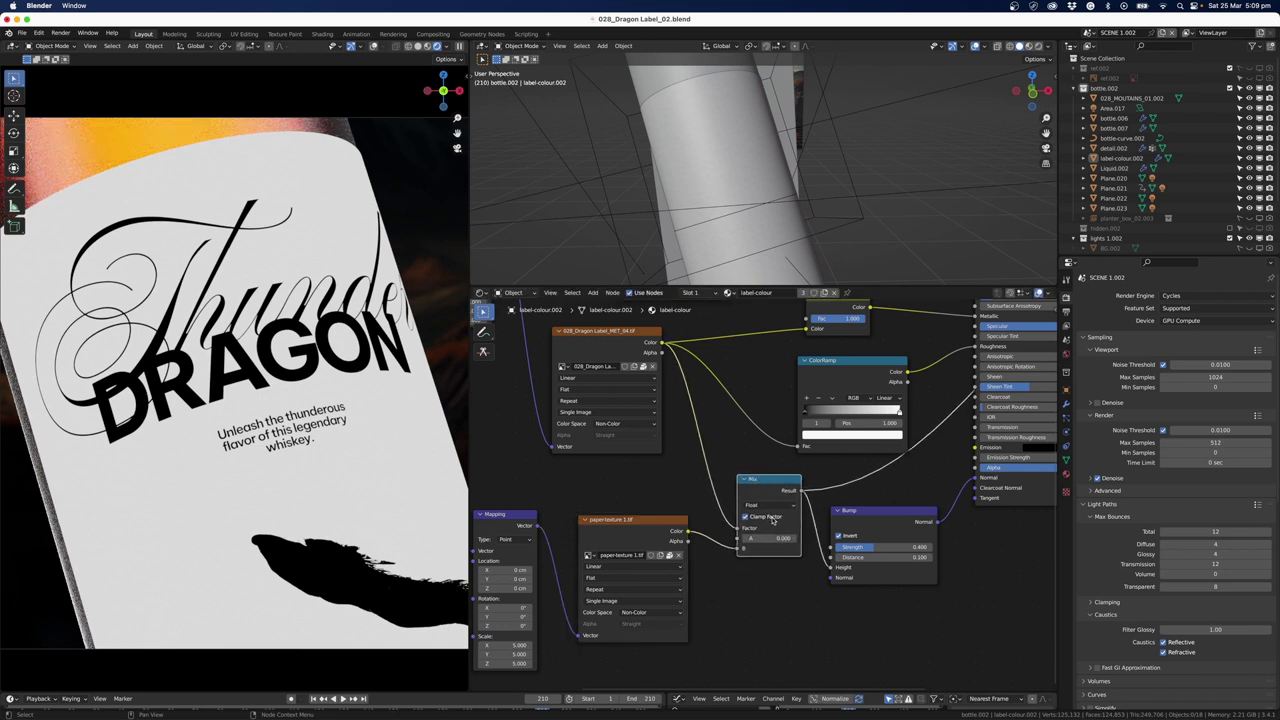
left_click(750, 505)
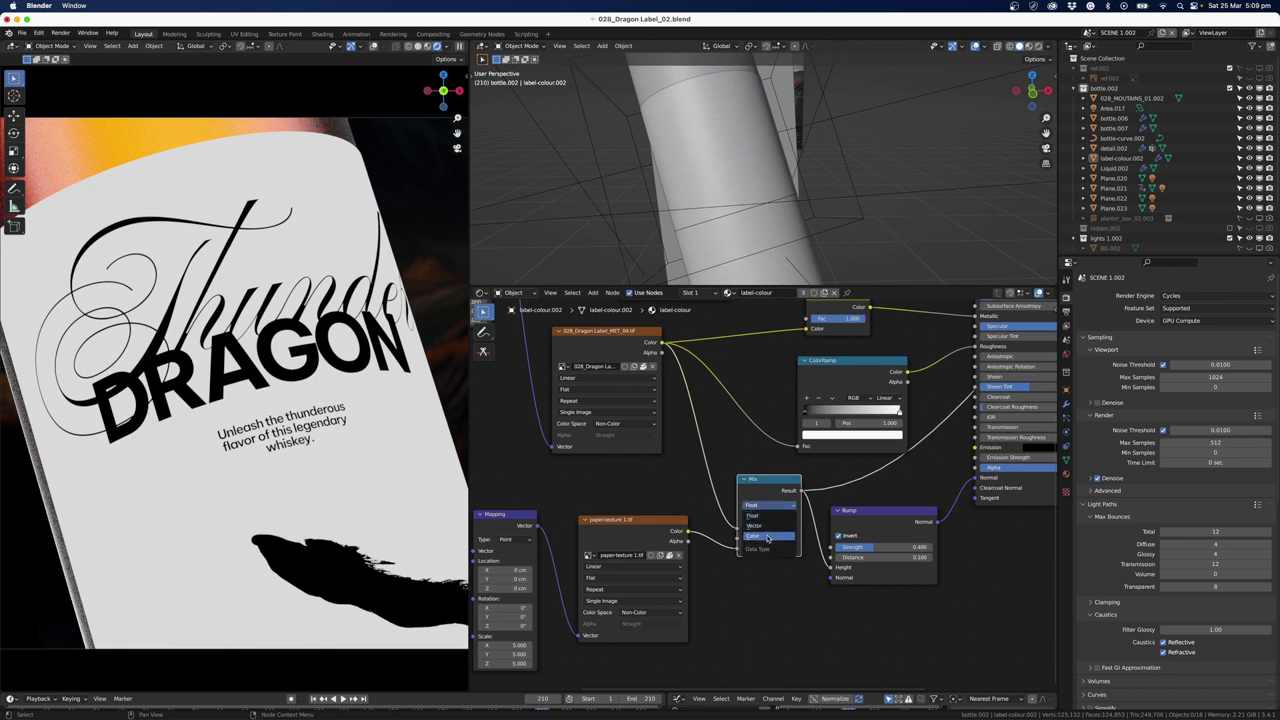
left_click(768, 537)
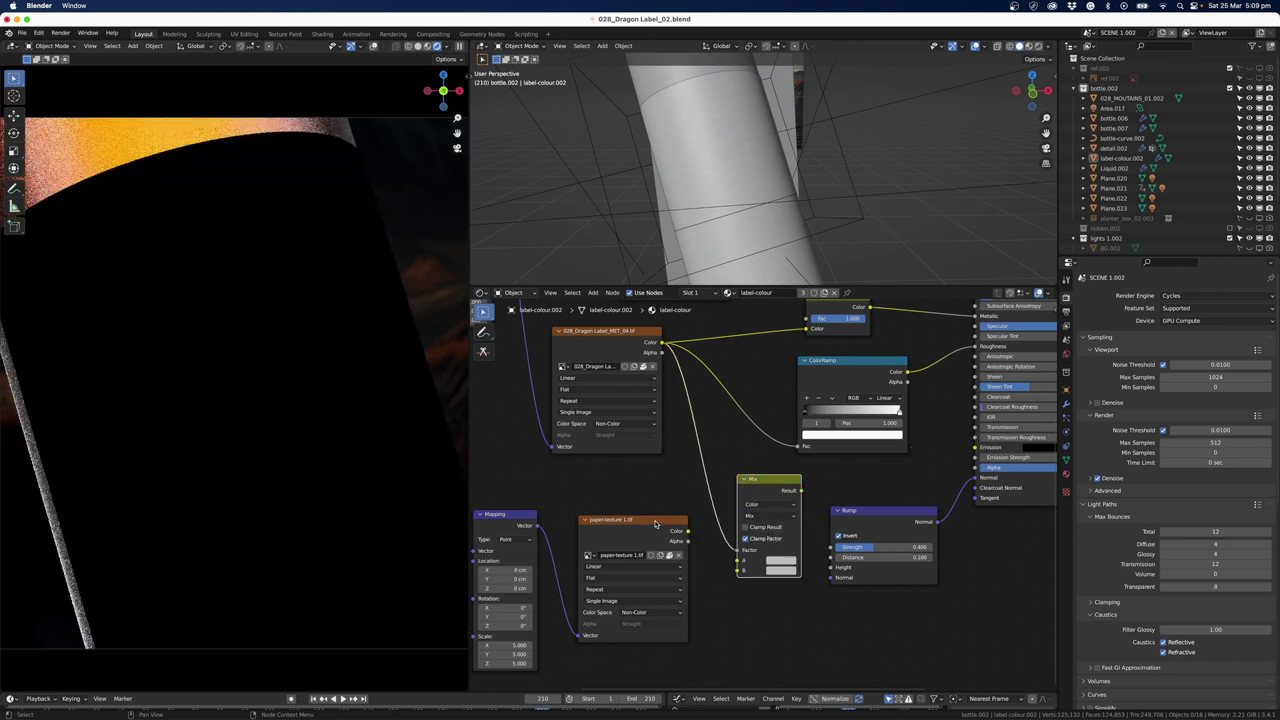
left_click_drag(630, 520, 625, 529)
left_click(781, 487, "ctrl+shift")
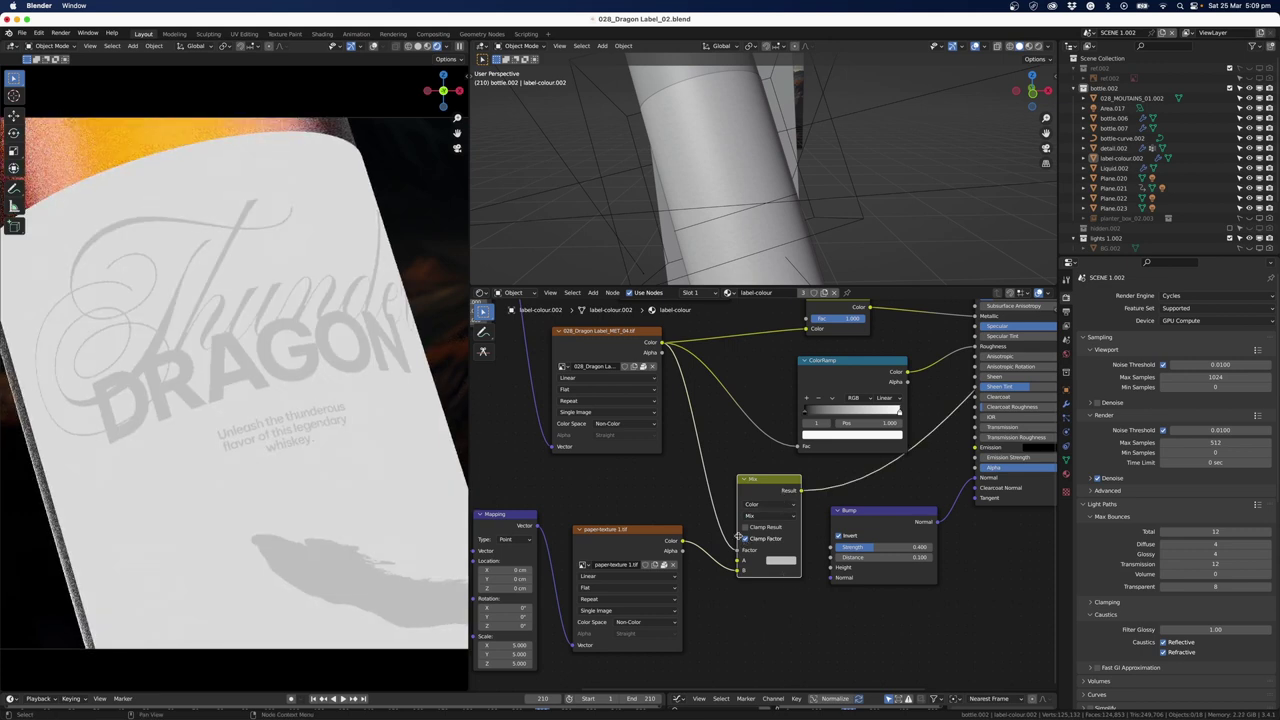
Connect the Mix node's Result to the Bump node's Height input and preview the Bump on the label.
left_click(630, 352, "ctrl+shift")
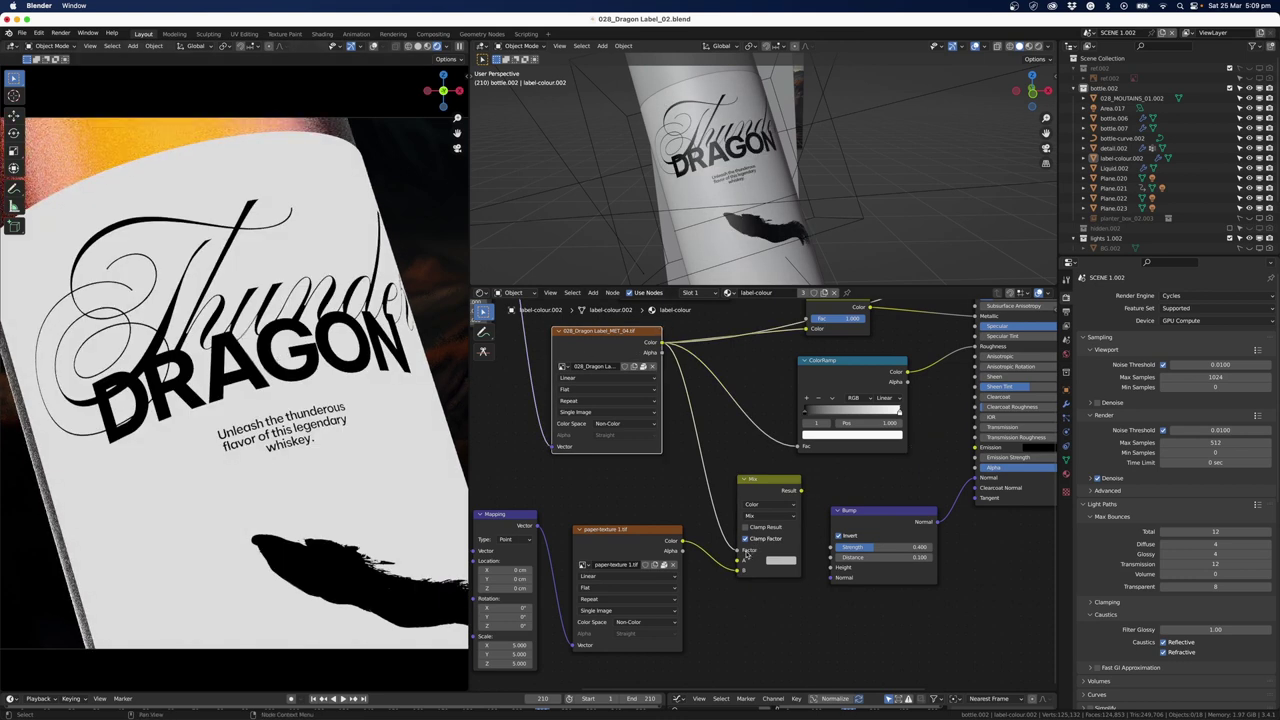
left_click(772, 489, "ctrl+shift")
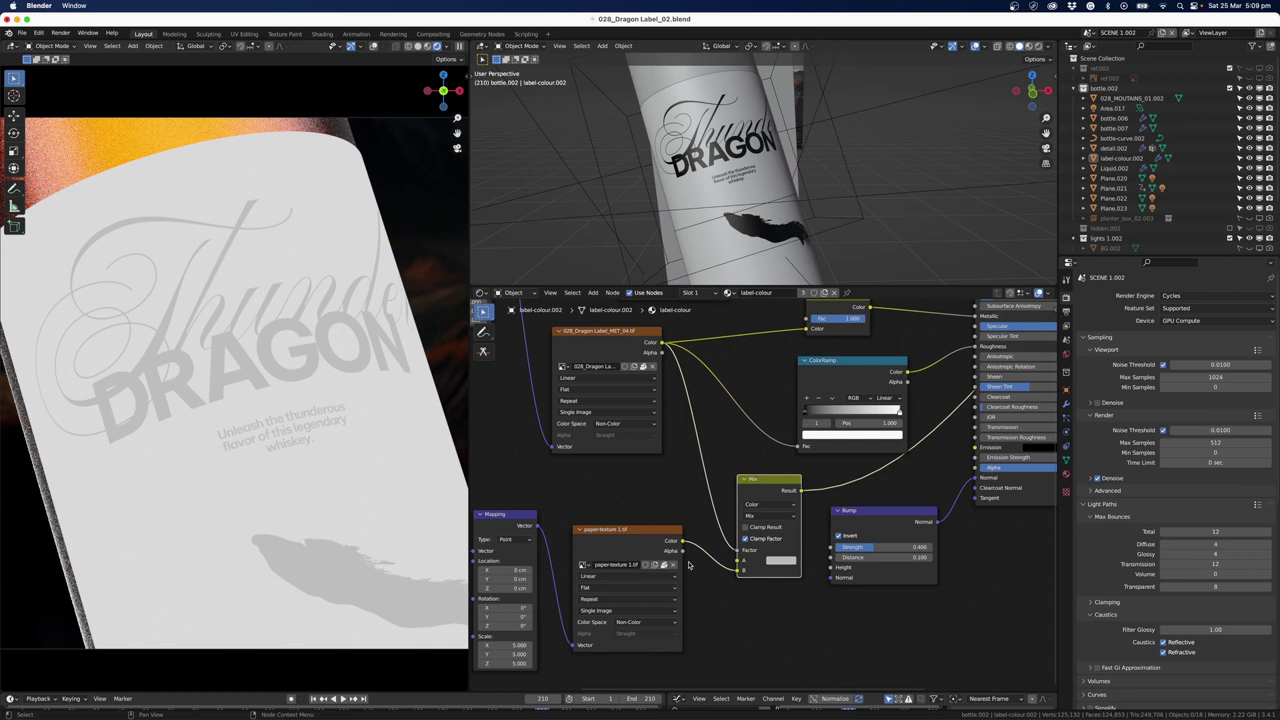
left_click_drag(799, 490, 831, 567)
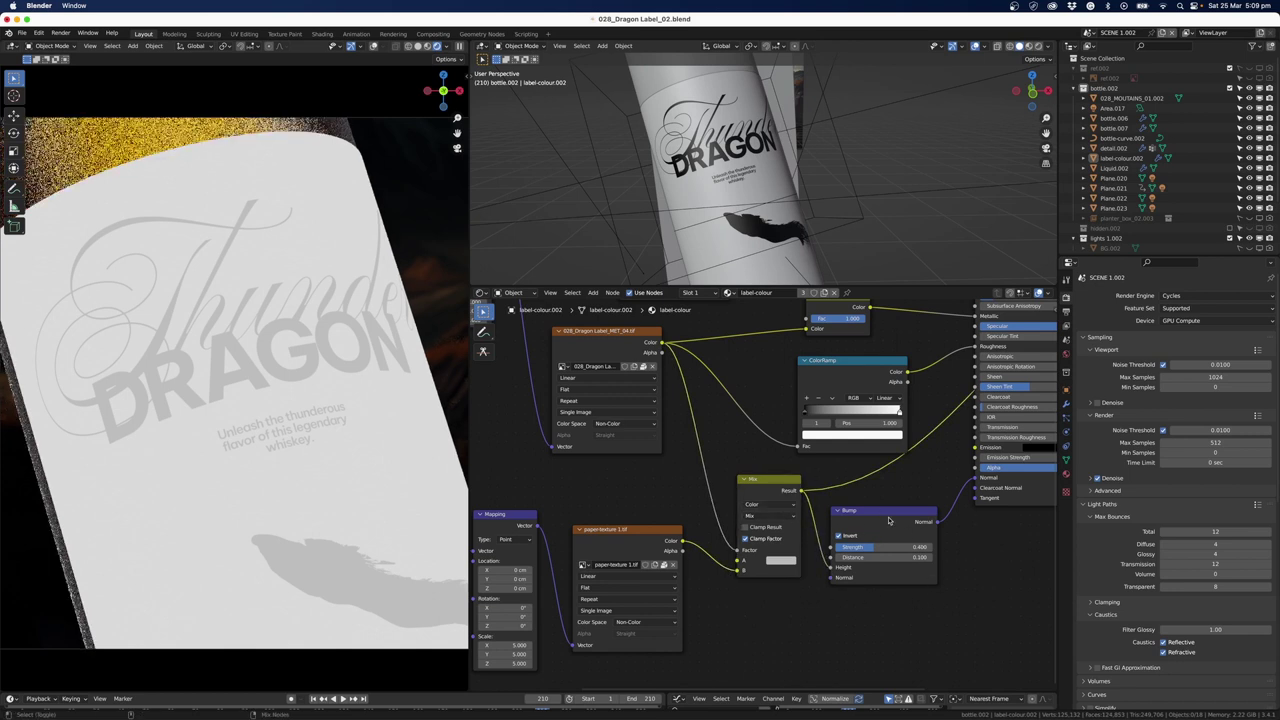
left_click(886, 540, "ctrl+shift")
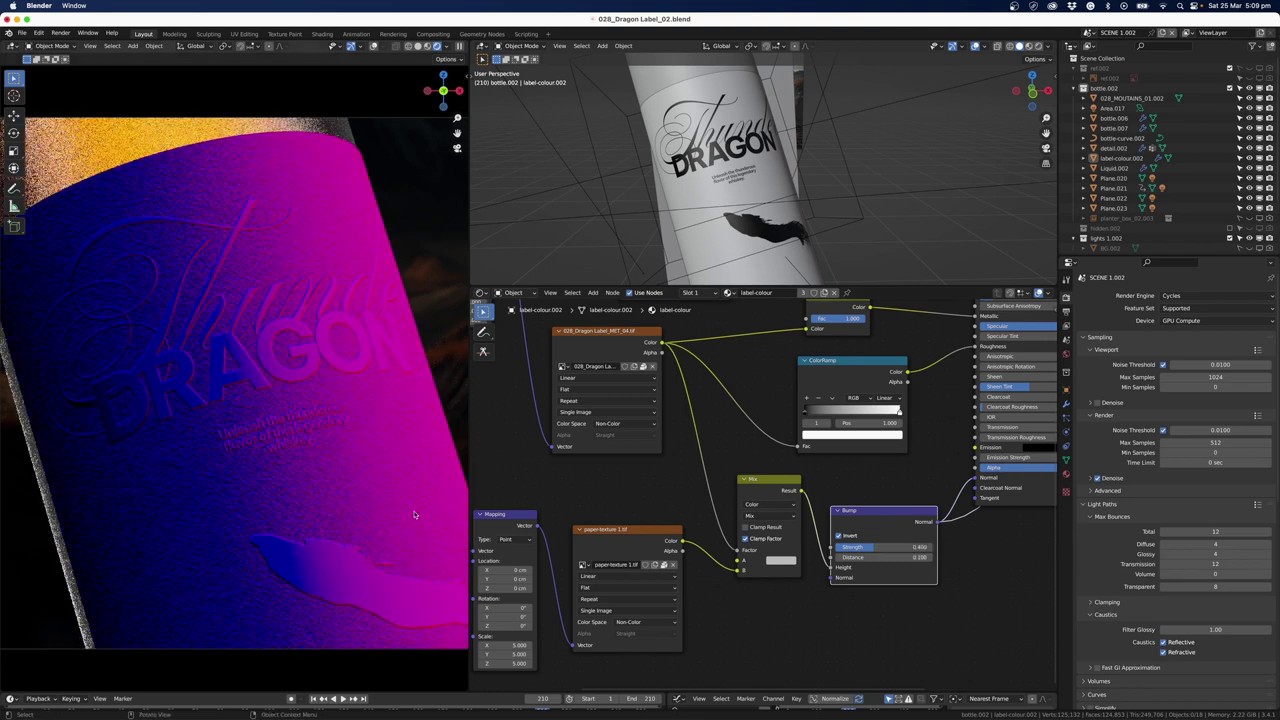
Compare the MET_04 map with the Bump preview and brighten the Mix node's A colour to near white.
left_click(620, 344, "ctrl+shift")
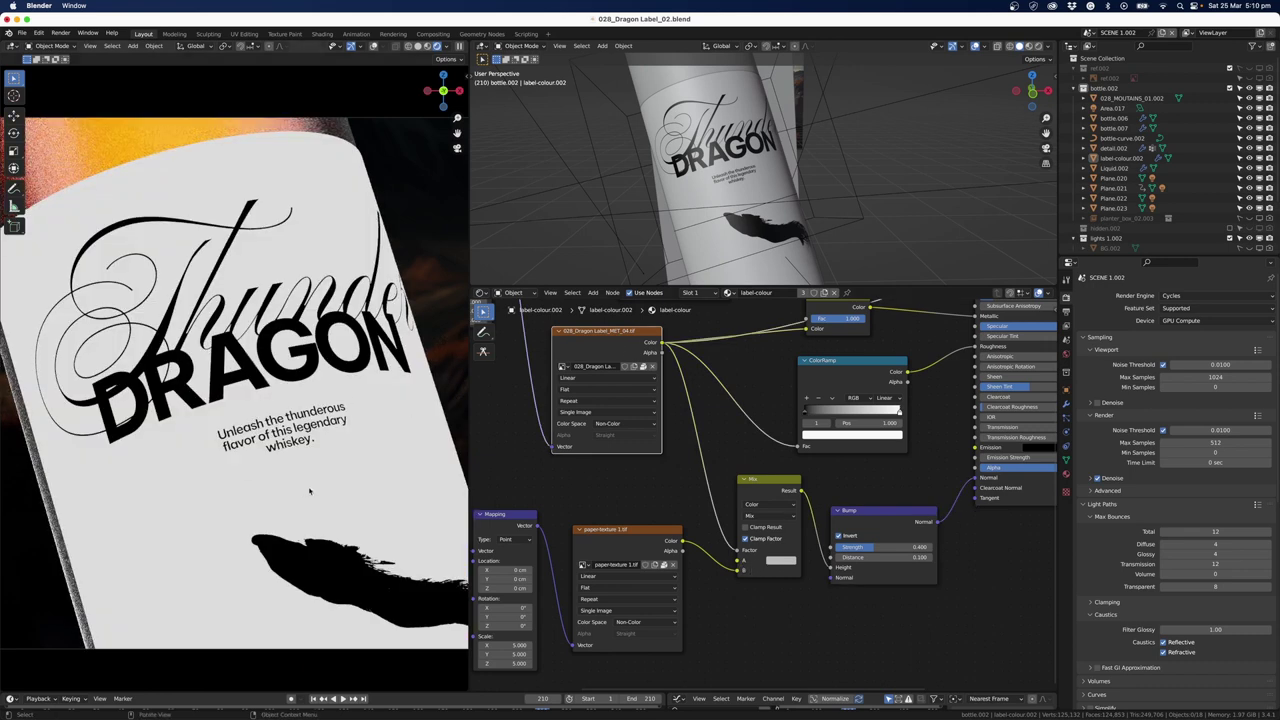
left_click(869, 545, "ctrl+shift")
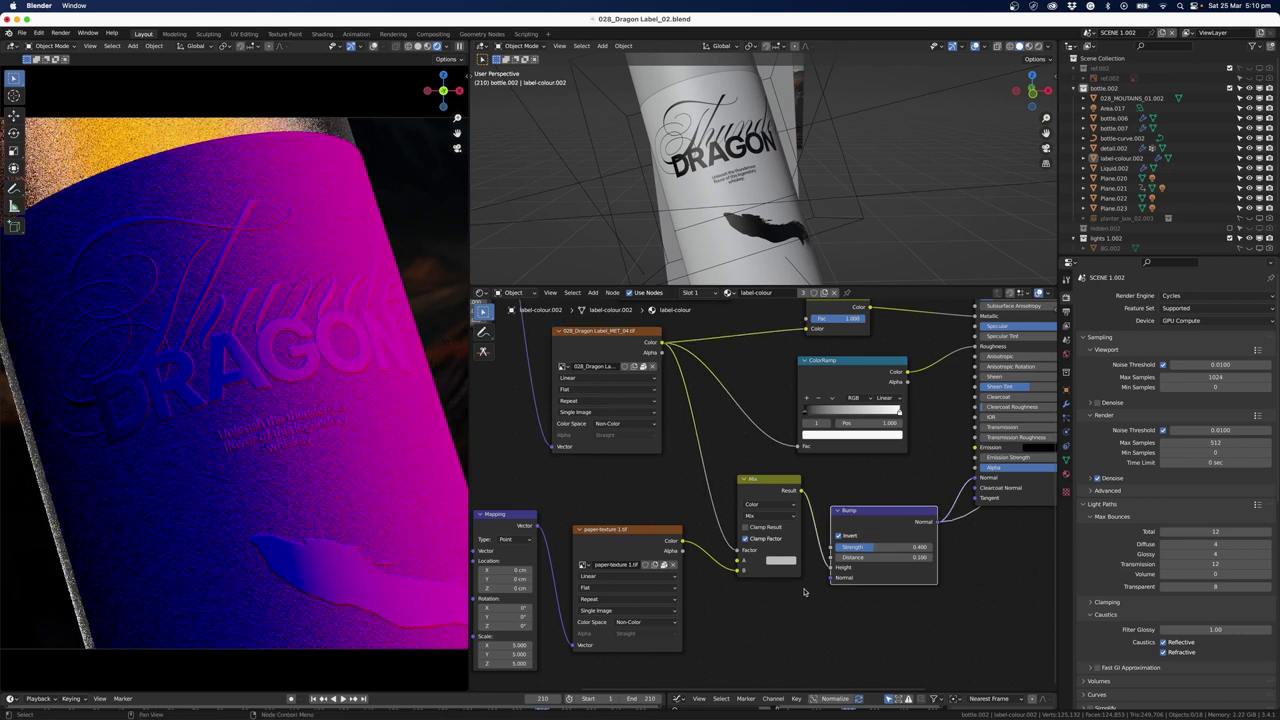
left_click(780, 561)
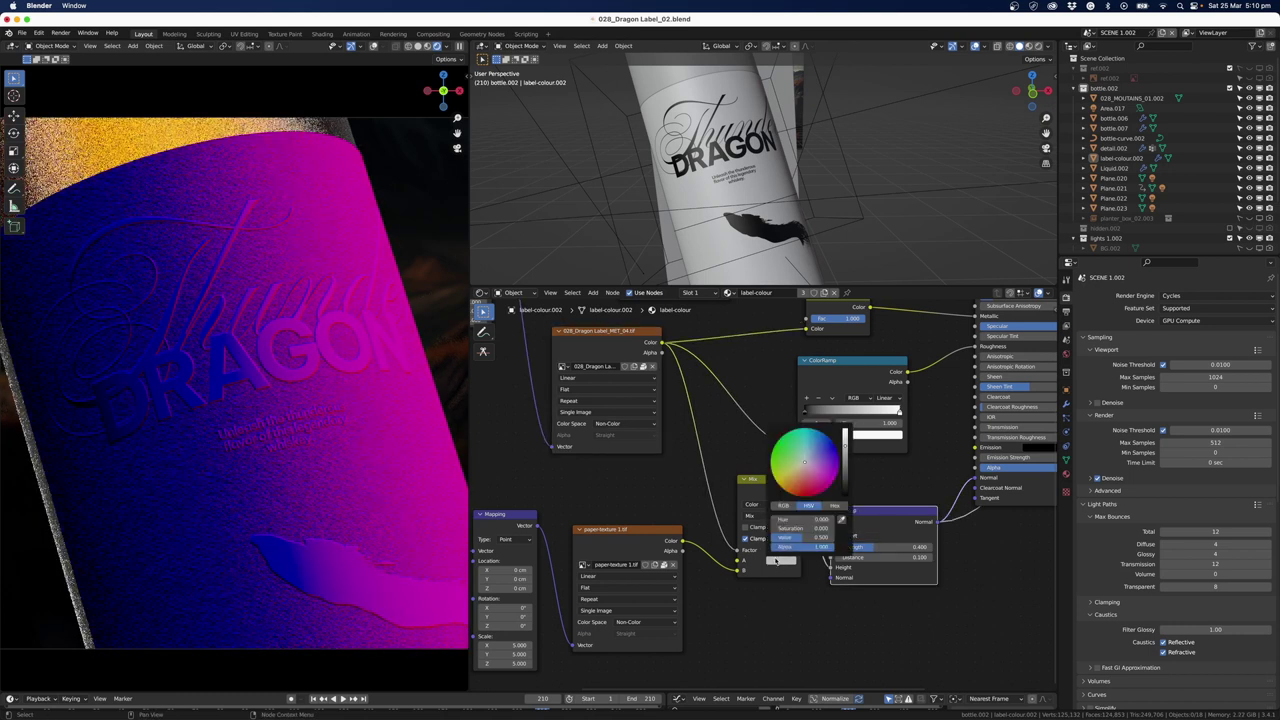
left_click_drag(812, 537, 870, 537)
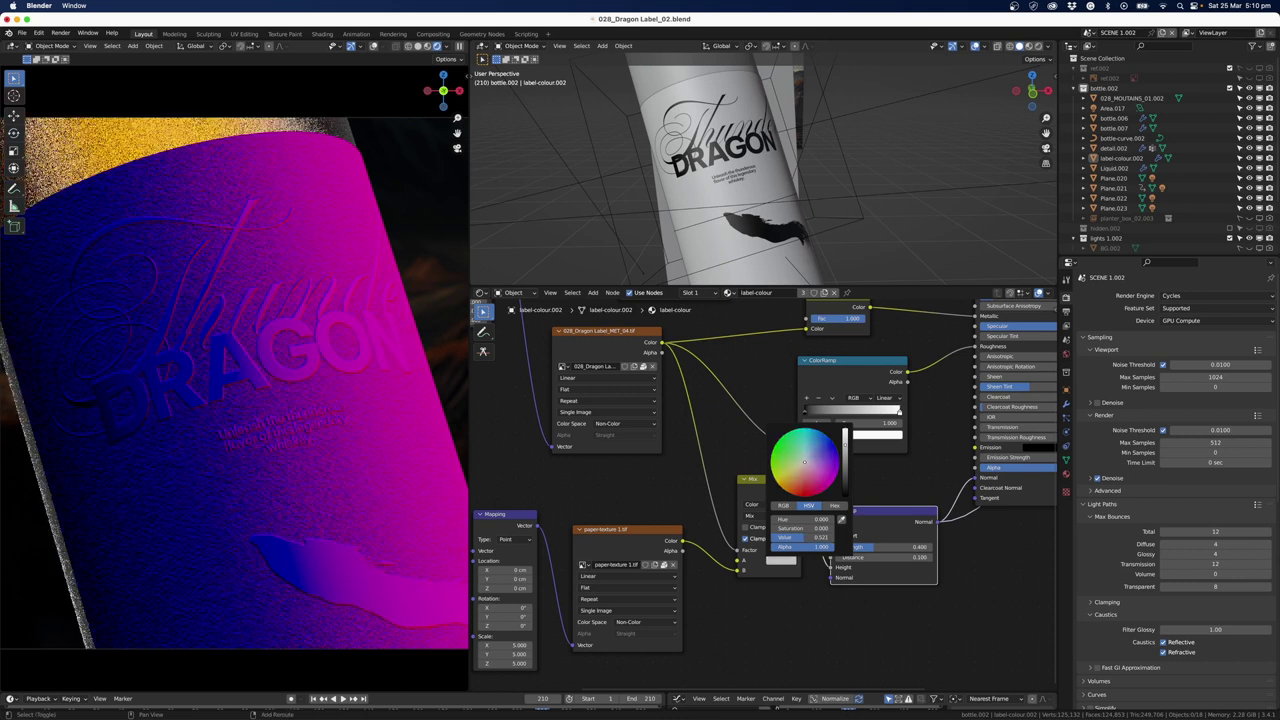
left_click(843, 433)
left_click_drag(843, 433, 843, 441)
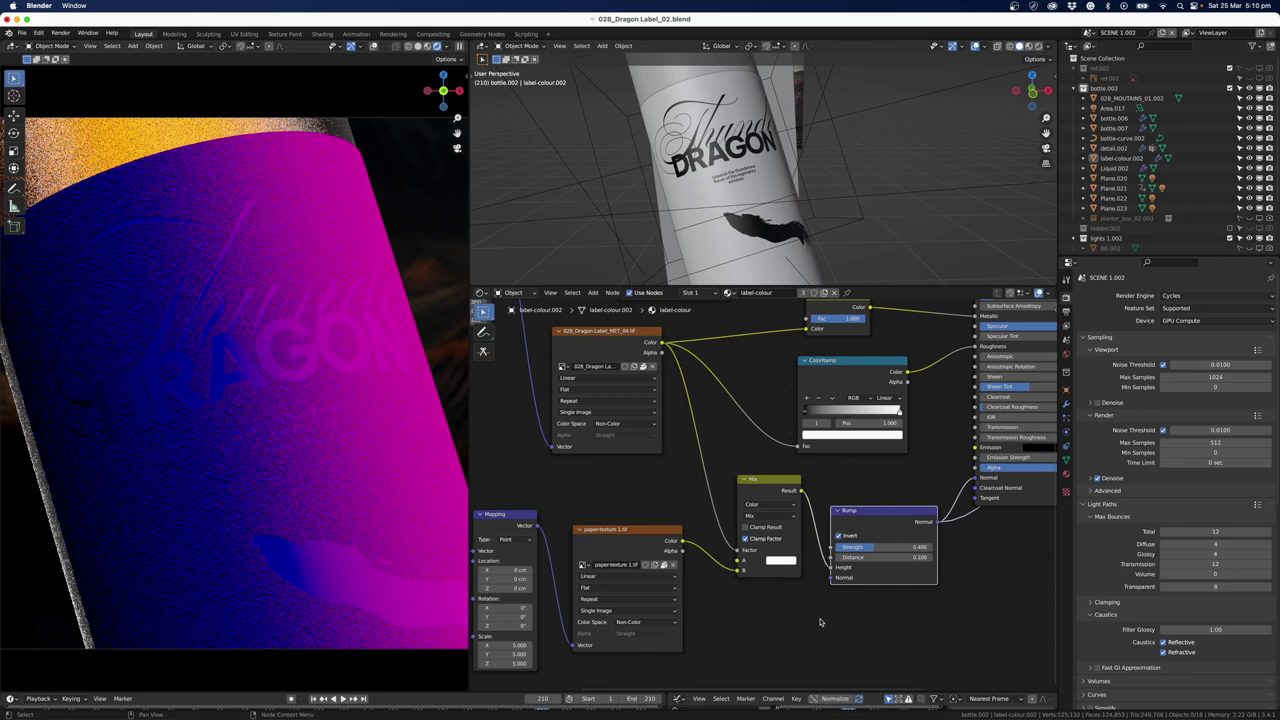
Show the Principled BSDF shading on the rendered label again.
scroll(983, 544, "down", 1)
middle_click_drag(983, 544, 821, 616)
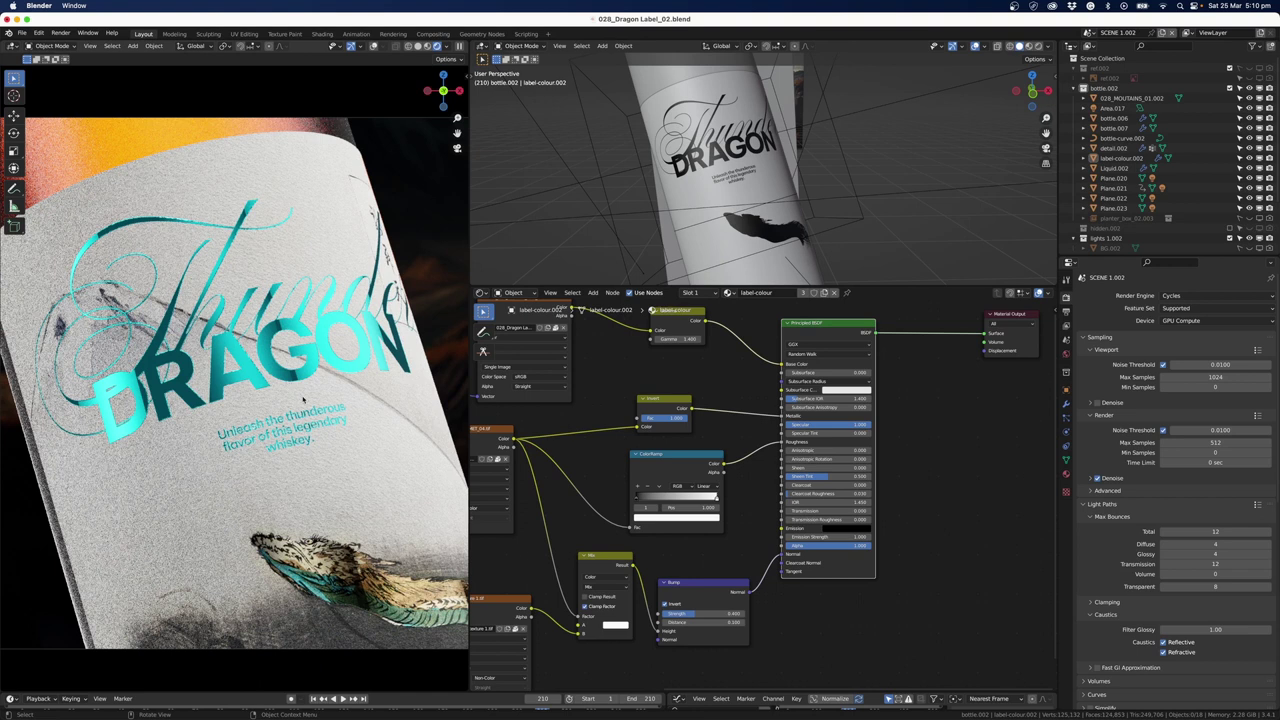
scroll(767, 545, "up", 1)
scroll(778, 556, "up", 1)
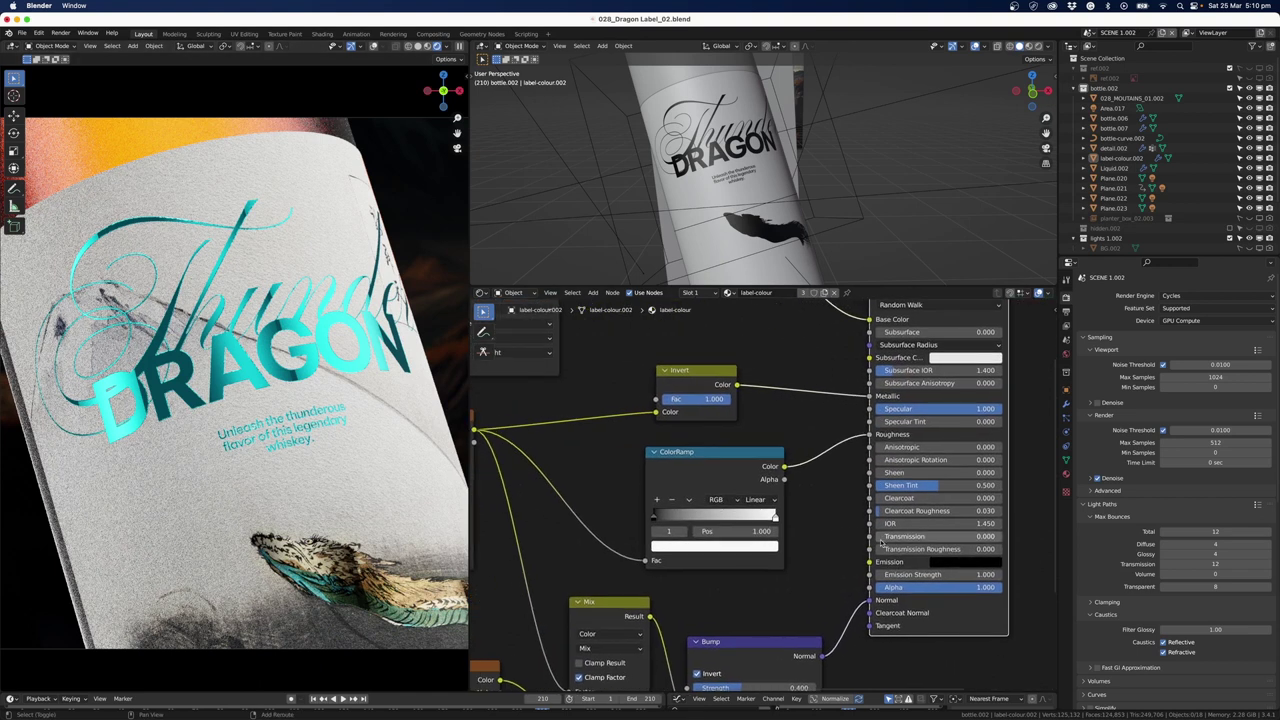
Raise the Value of the ColorRamp's black stop to about 0.012.
scroll(630, 512, "up", 2)
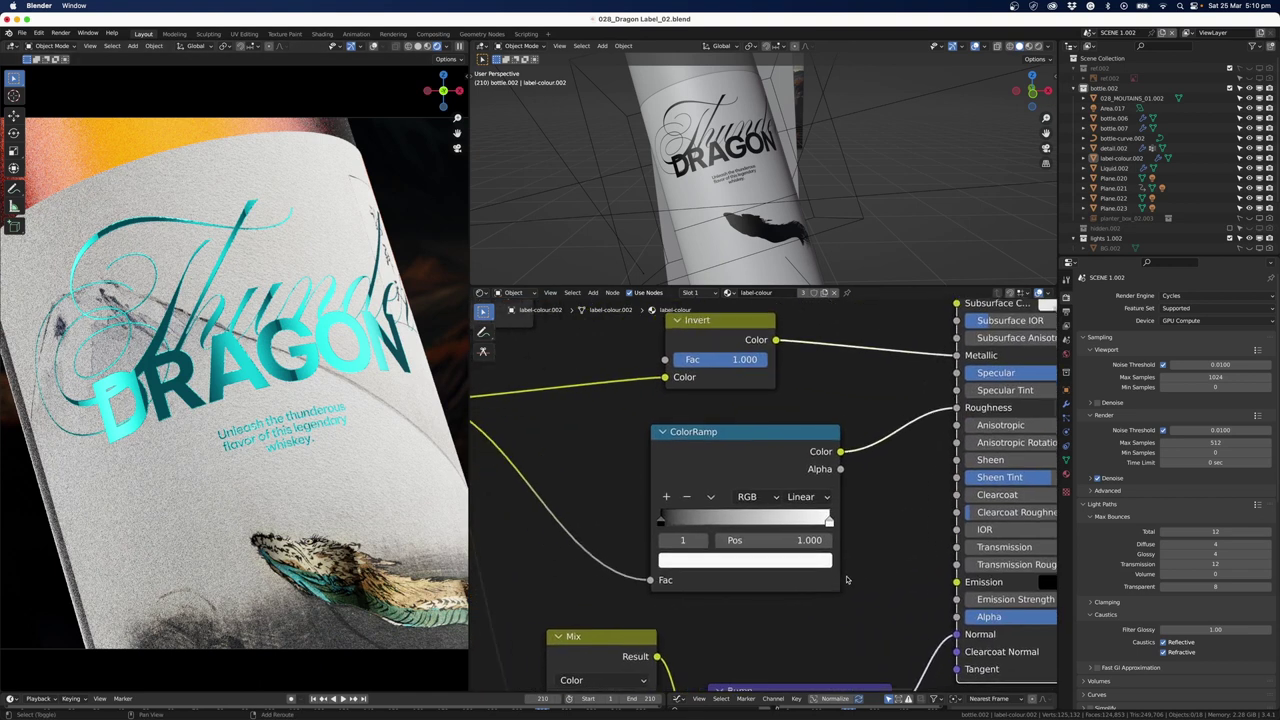
left_click(660, 520)
left_click(745, 560)
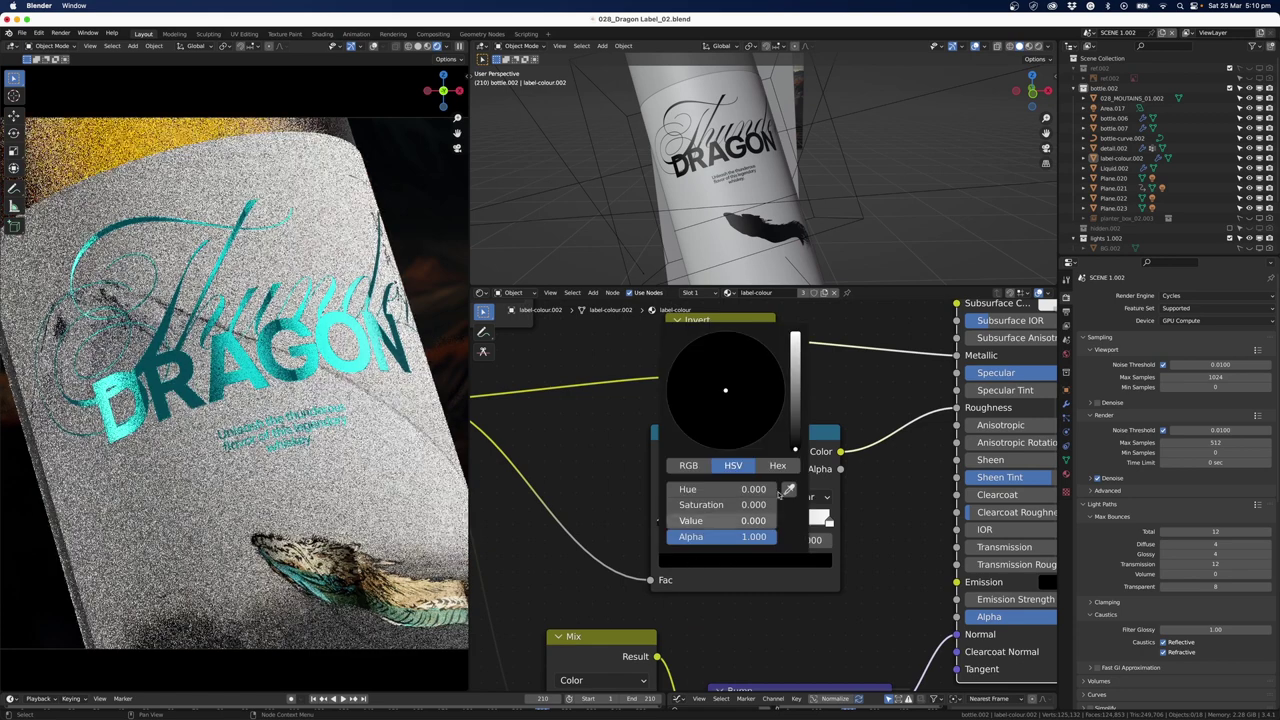
left_click_drag(796, 445, 796, 437)
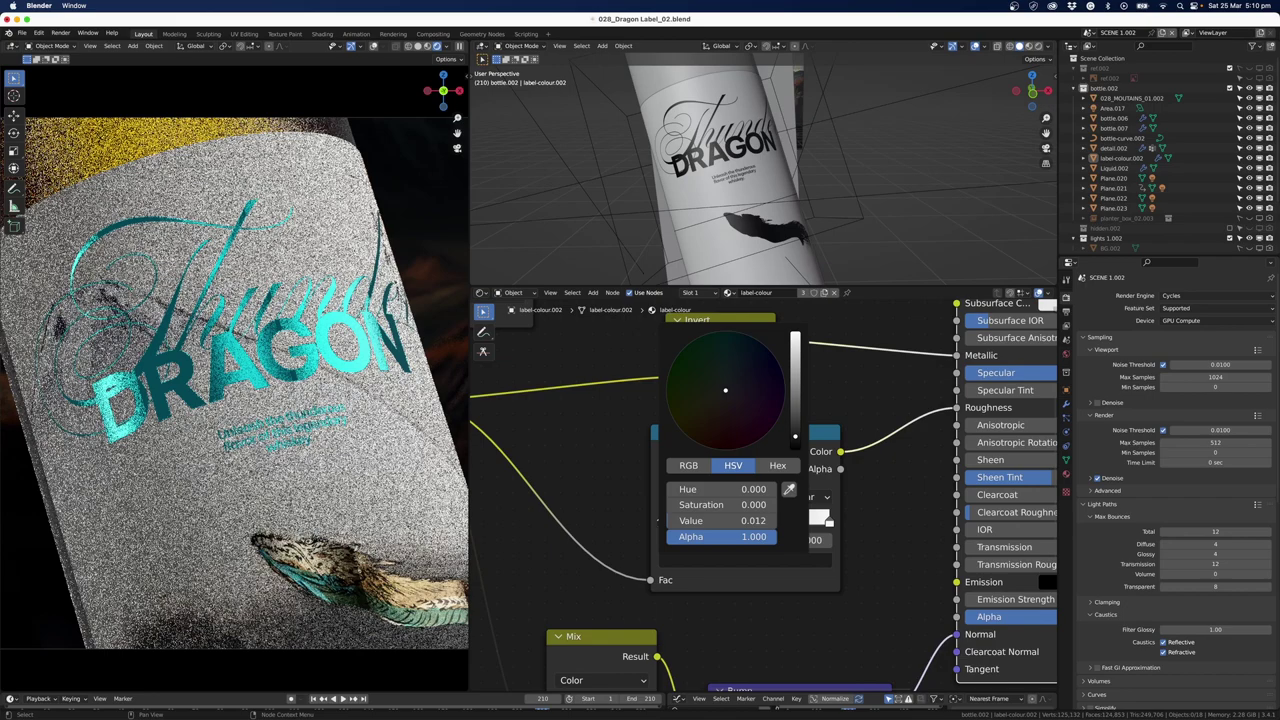
mouse_move(796, 437)
left_mouse_down()
mouse_move(796, 421)
mouse_move(796, 437)
left_mouse_up()
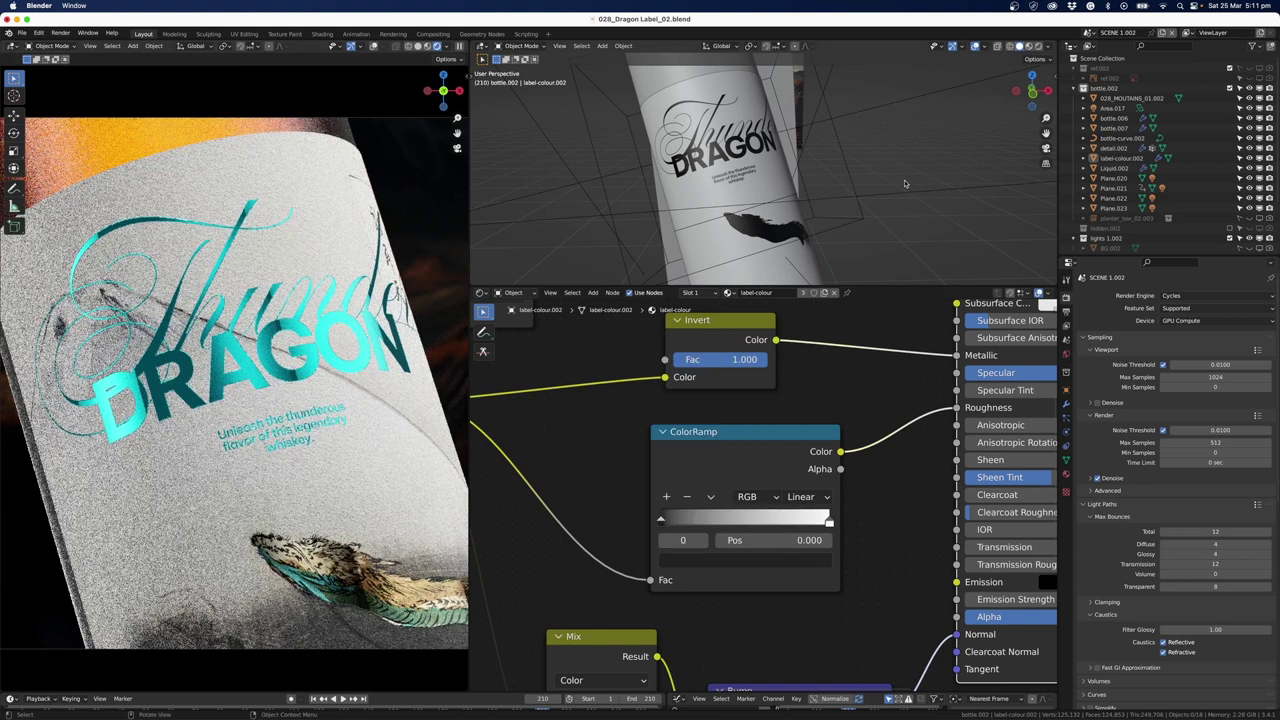
Scale up the diffusion plane Plane.023 slightly and uniformly in front of its area light.
key("KP_Decimal")
scroll(815, 178, "down", 6)
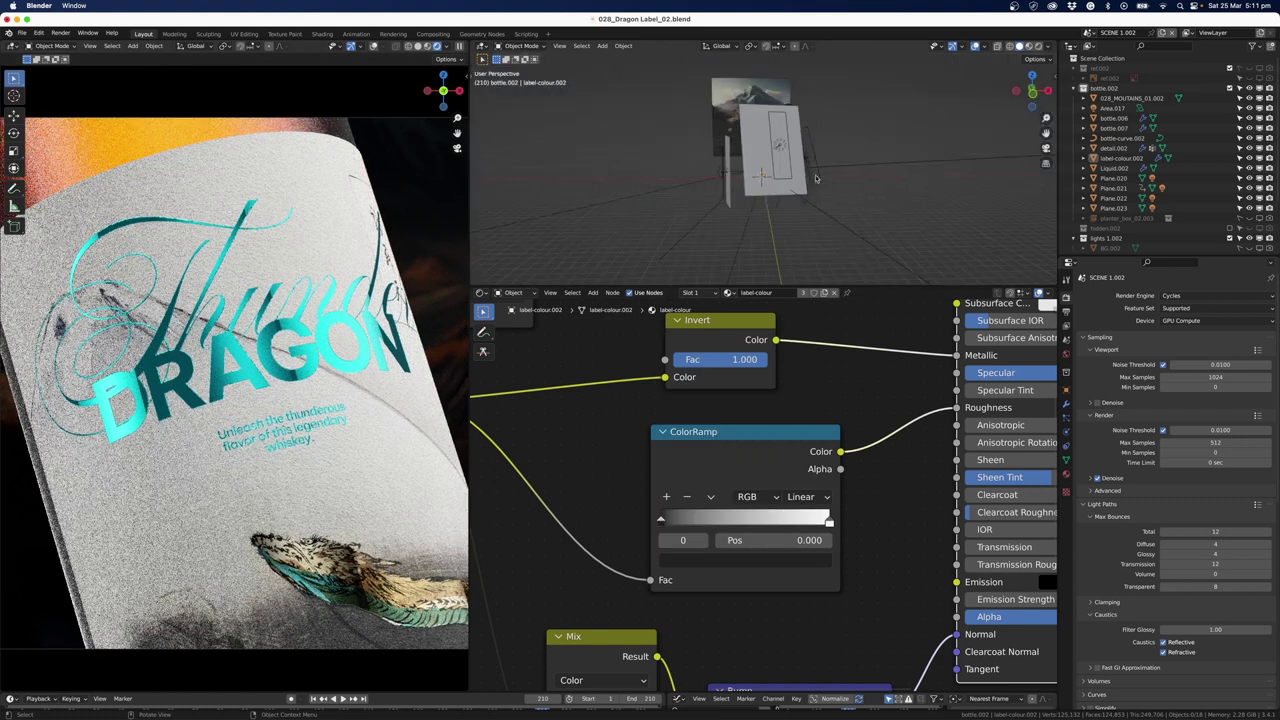
left_click(798, 153)
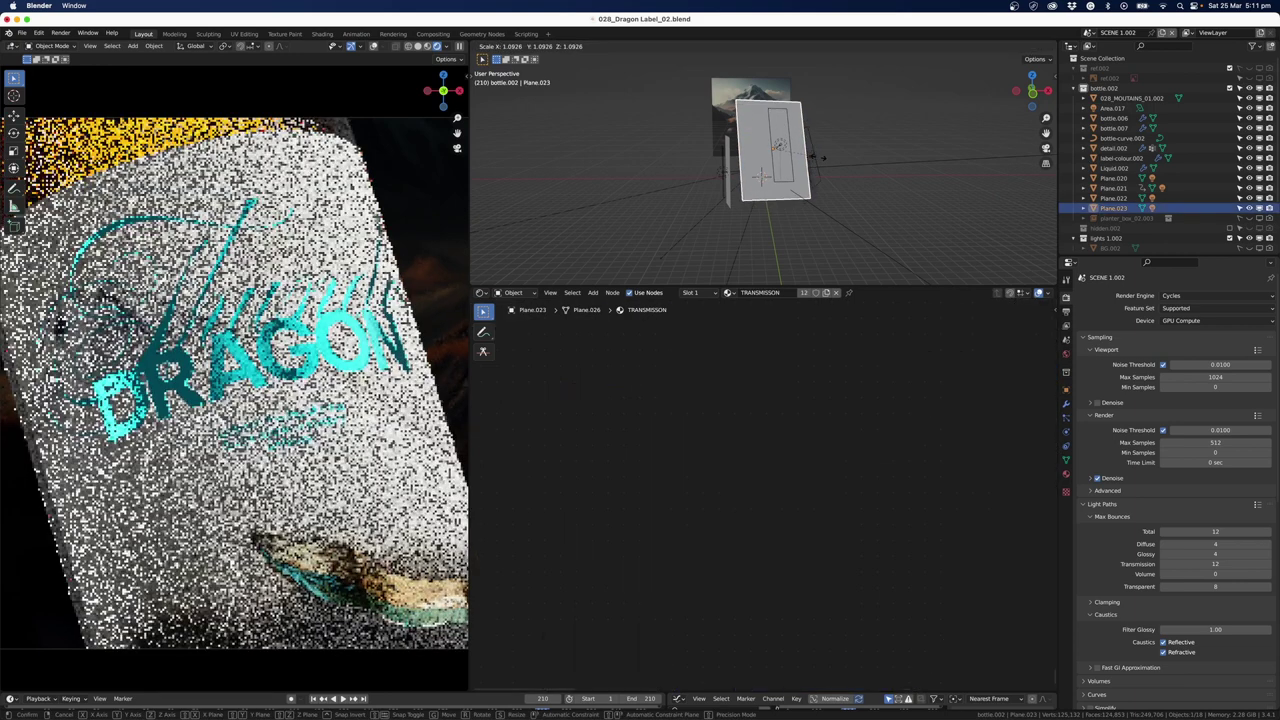
left_click(853, 175)
scroll(853, 175, "up", 5)
middle_click_drag(853, 175, 815, 193)
left_click(815, 193)
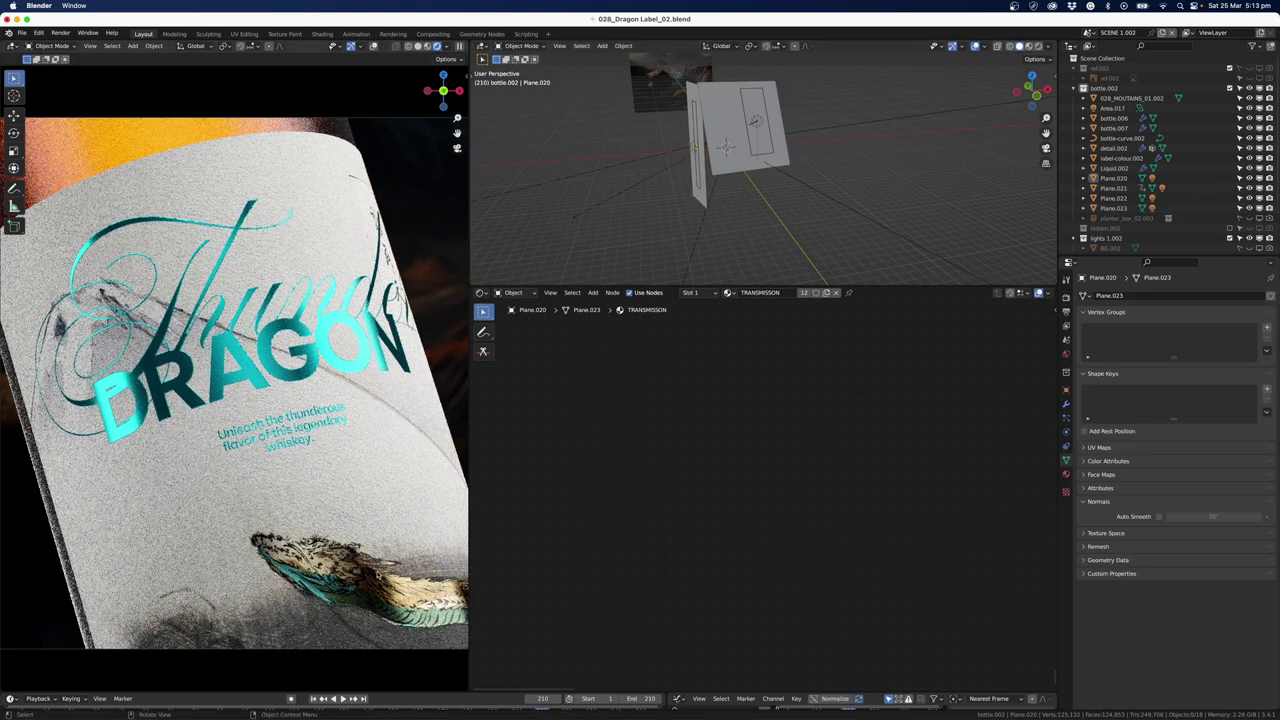
Narrow the area light Area.020 behind the other diffusion plane by scaling it along its local X axis.
scroll(350, 567, "down", 3)
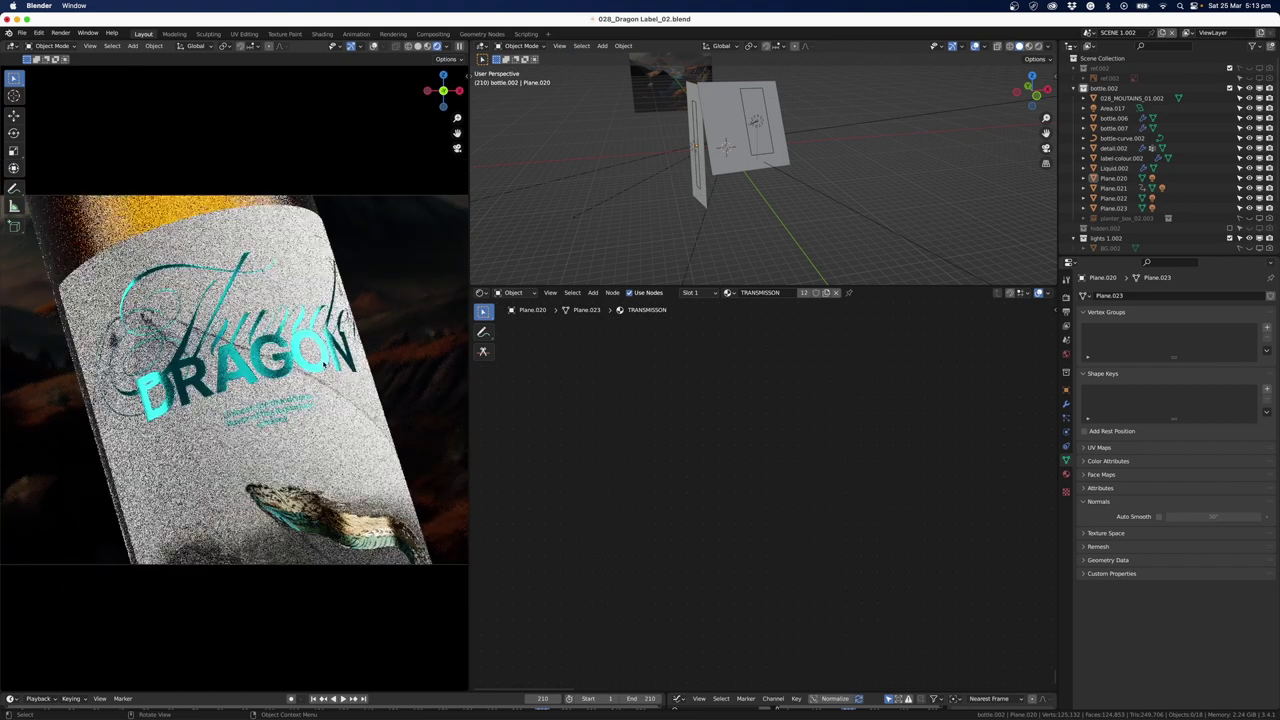
middle_click_drag(745, 198, 833, 159)
scroll(833, 159, "up", 3)
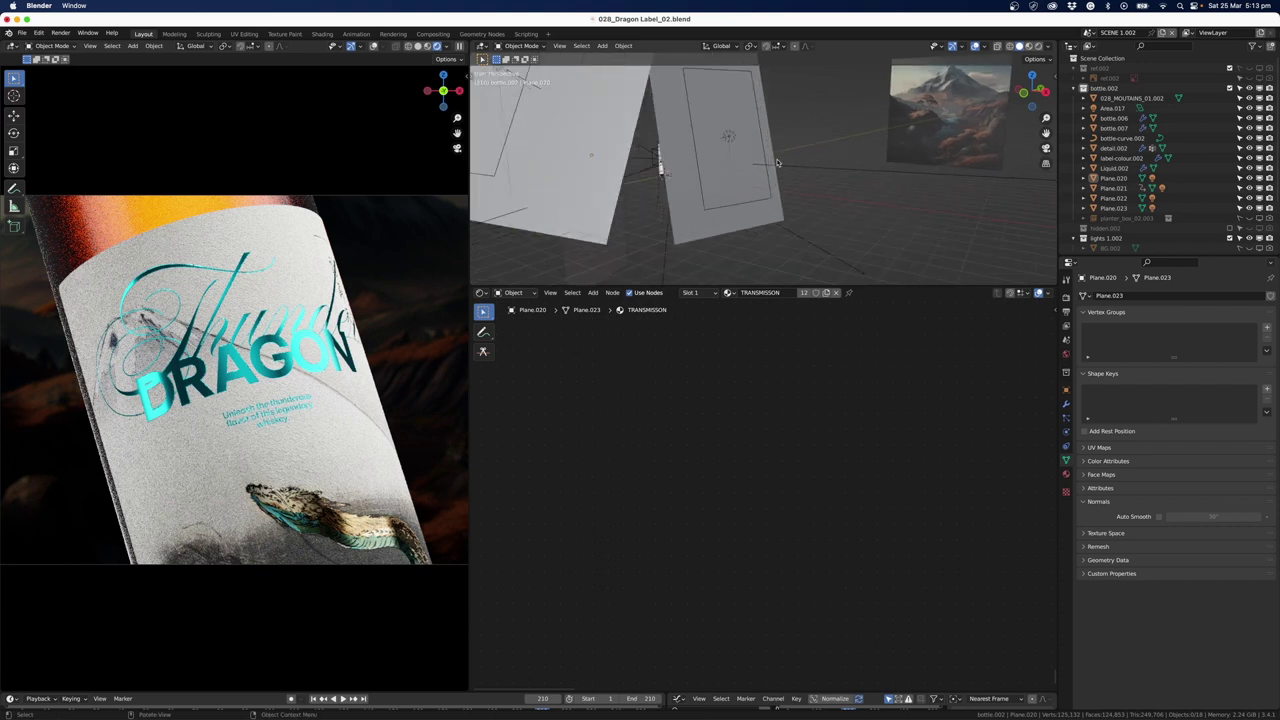
left_click(730, 140)
key("s")
key("x")
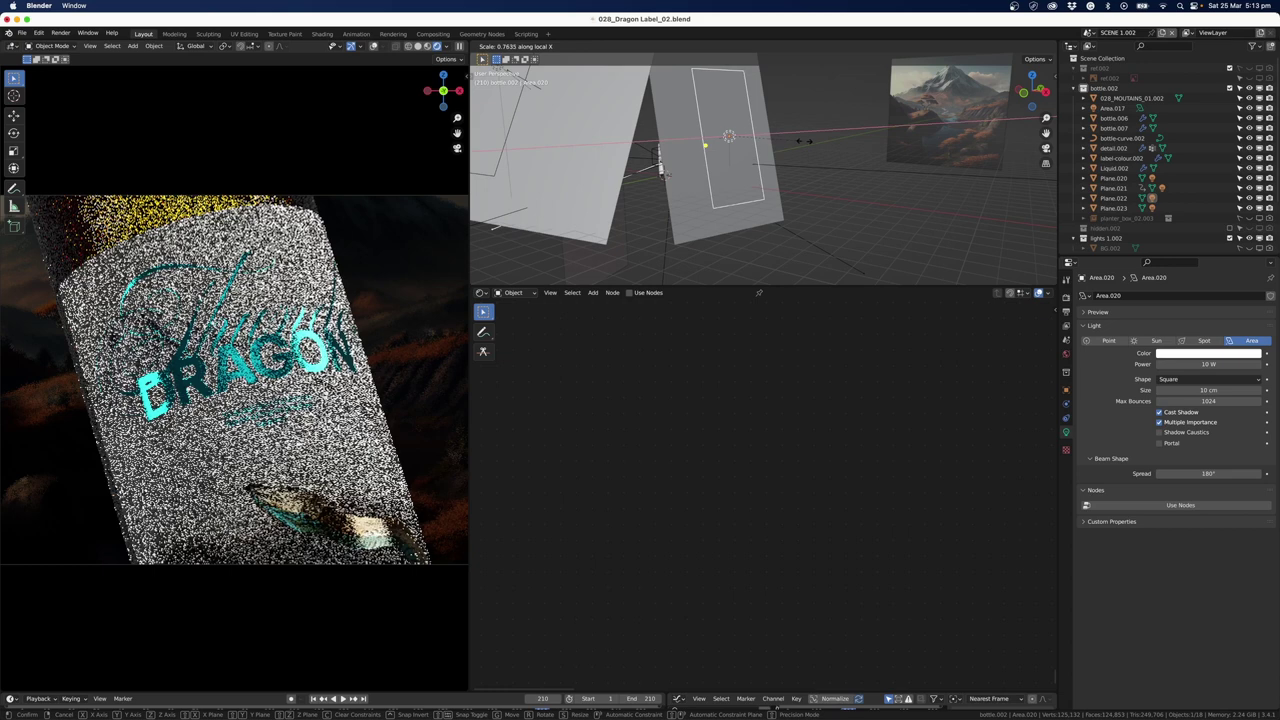
left_click(779, 137)
Scale the diffusion plane Plane.022 uniformly by 1.044 and shift it along the global Y axis.
left_click(777, 137)
key("s")
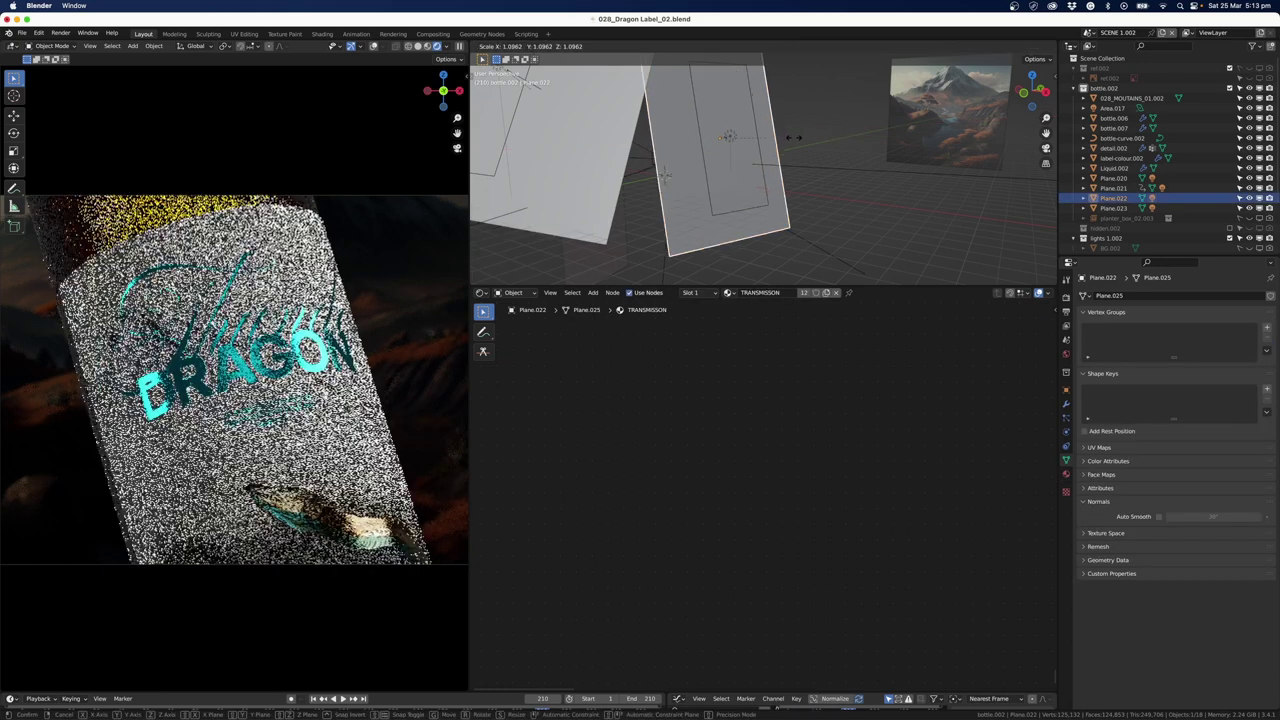
left_click(787, 137)
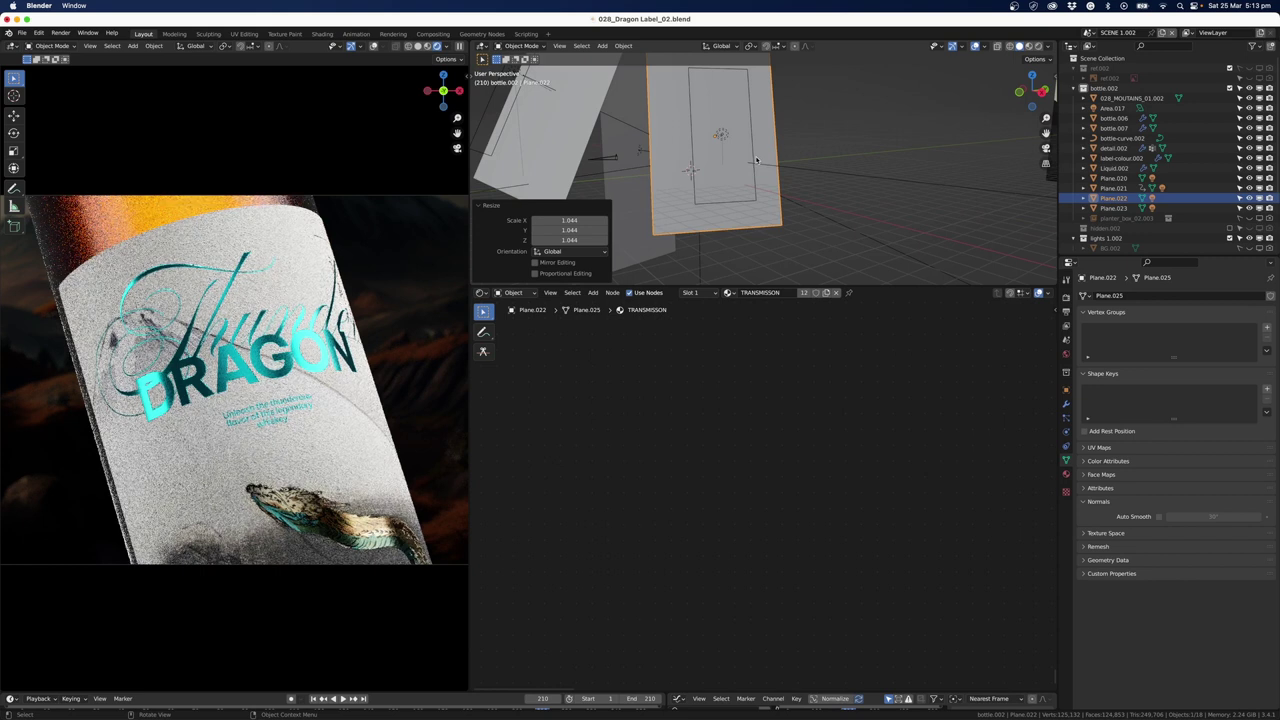
key("g")
key("y")
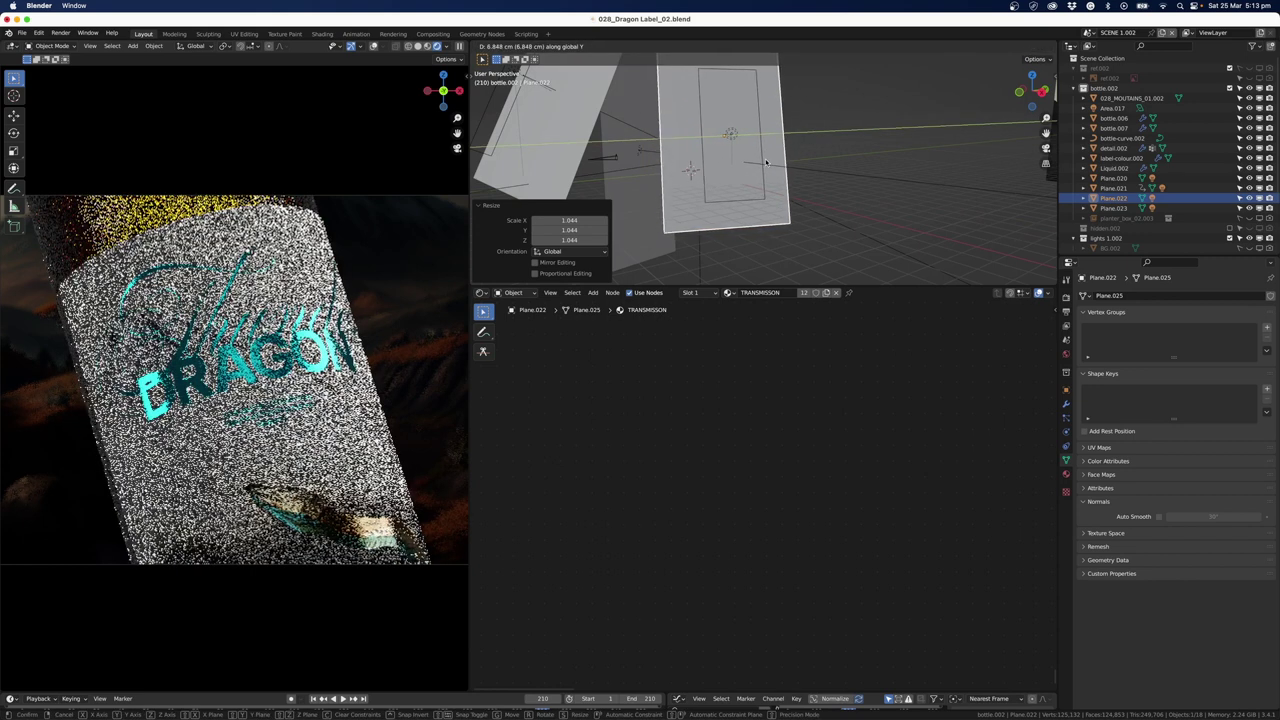
left_click(754, 156)
middle_click_drag(754, 156, 690, 164)
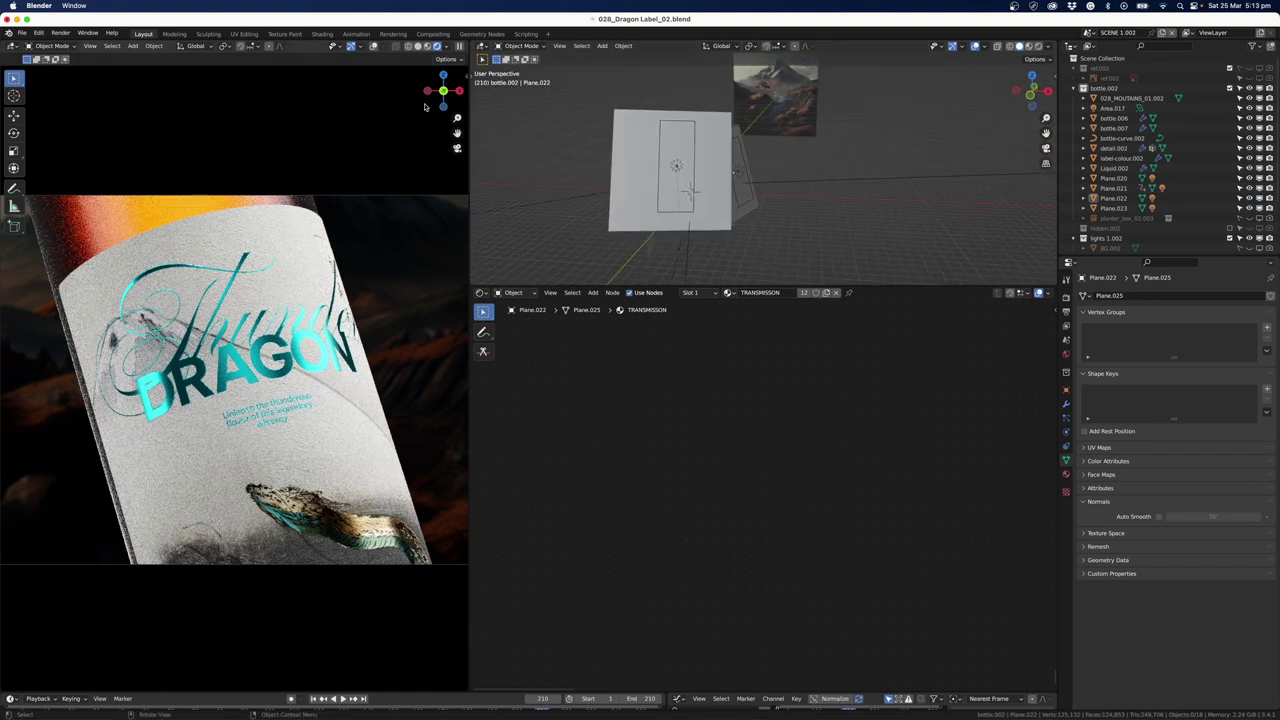
Render the current frame as a still image and reposition the render window to view the label.
left_click(62, 33)
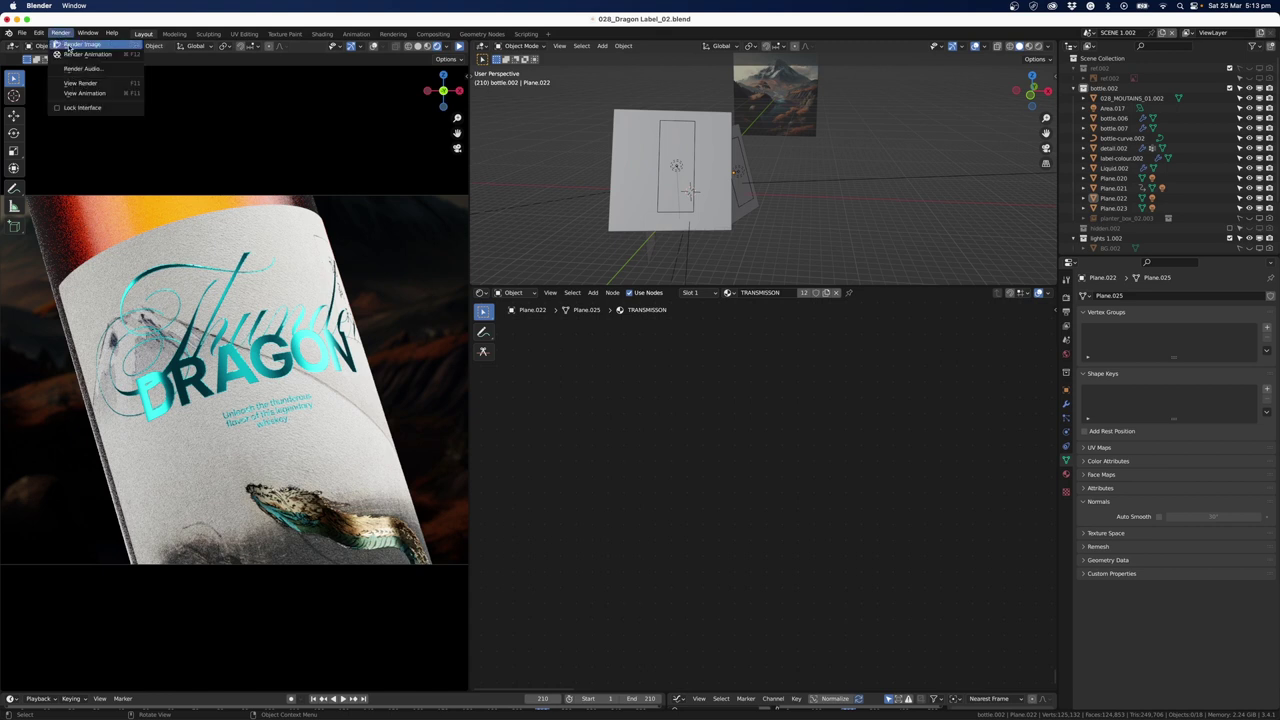
left_click(69, 46)
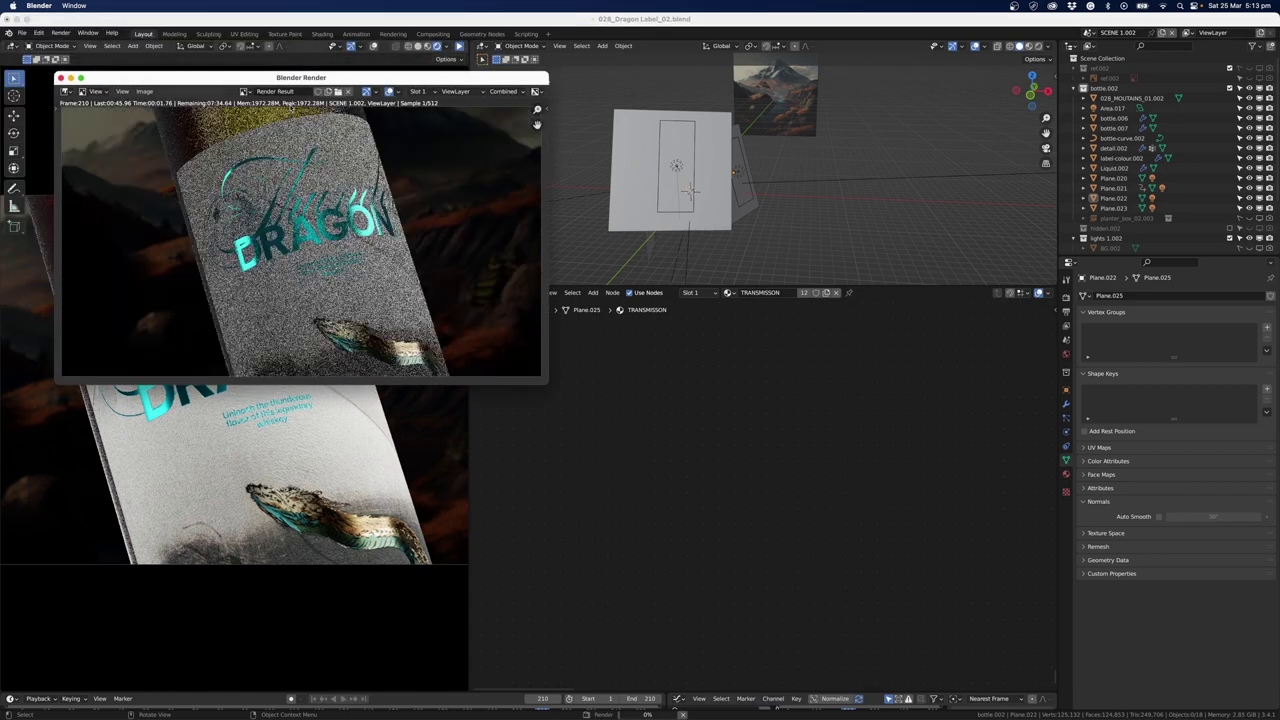
left_click_drag(289, 78, 286, 84)
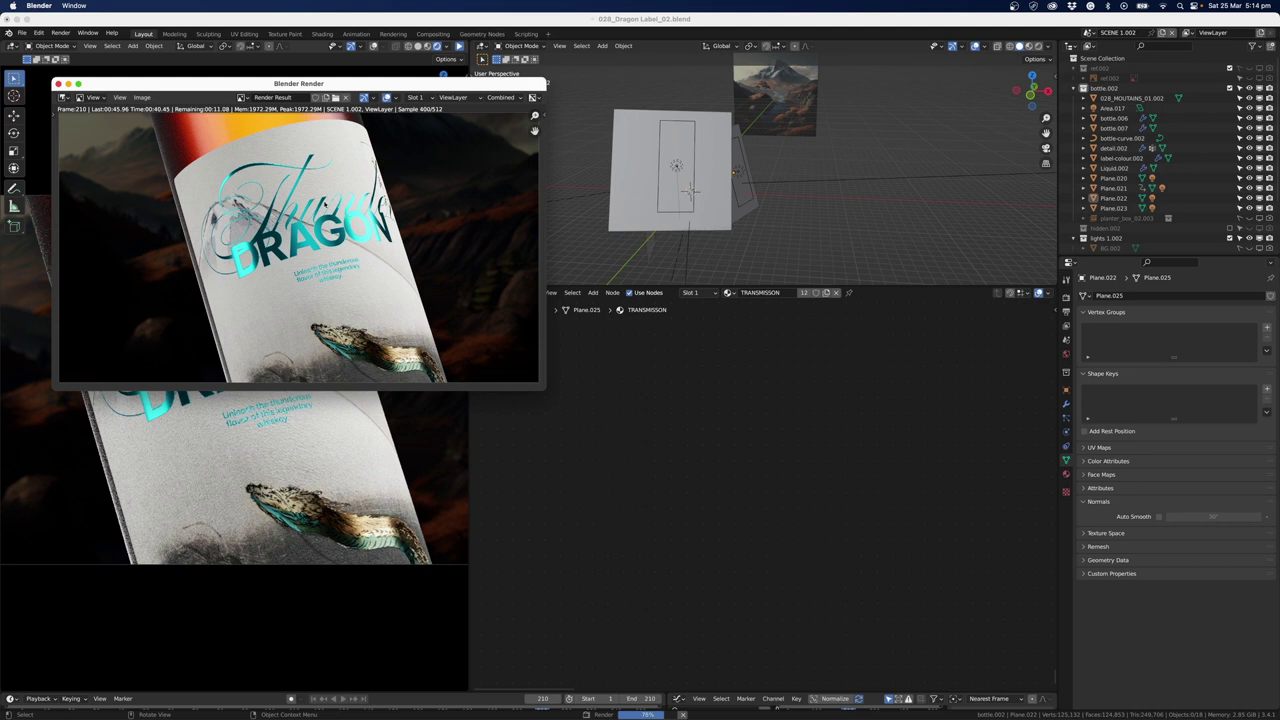
left_click_drag(232, 85, 256, 99)
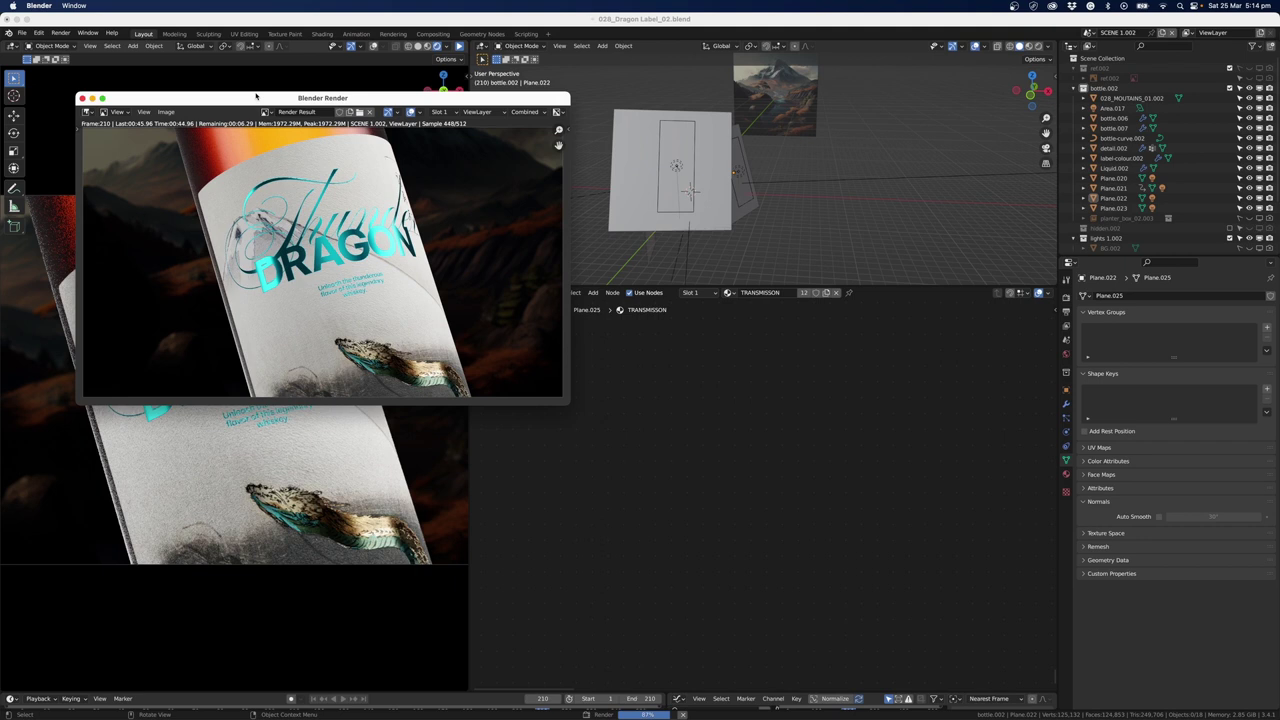